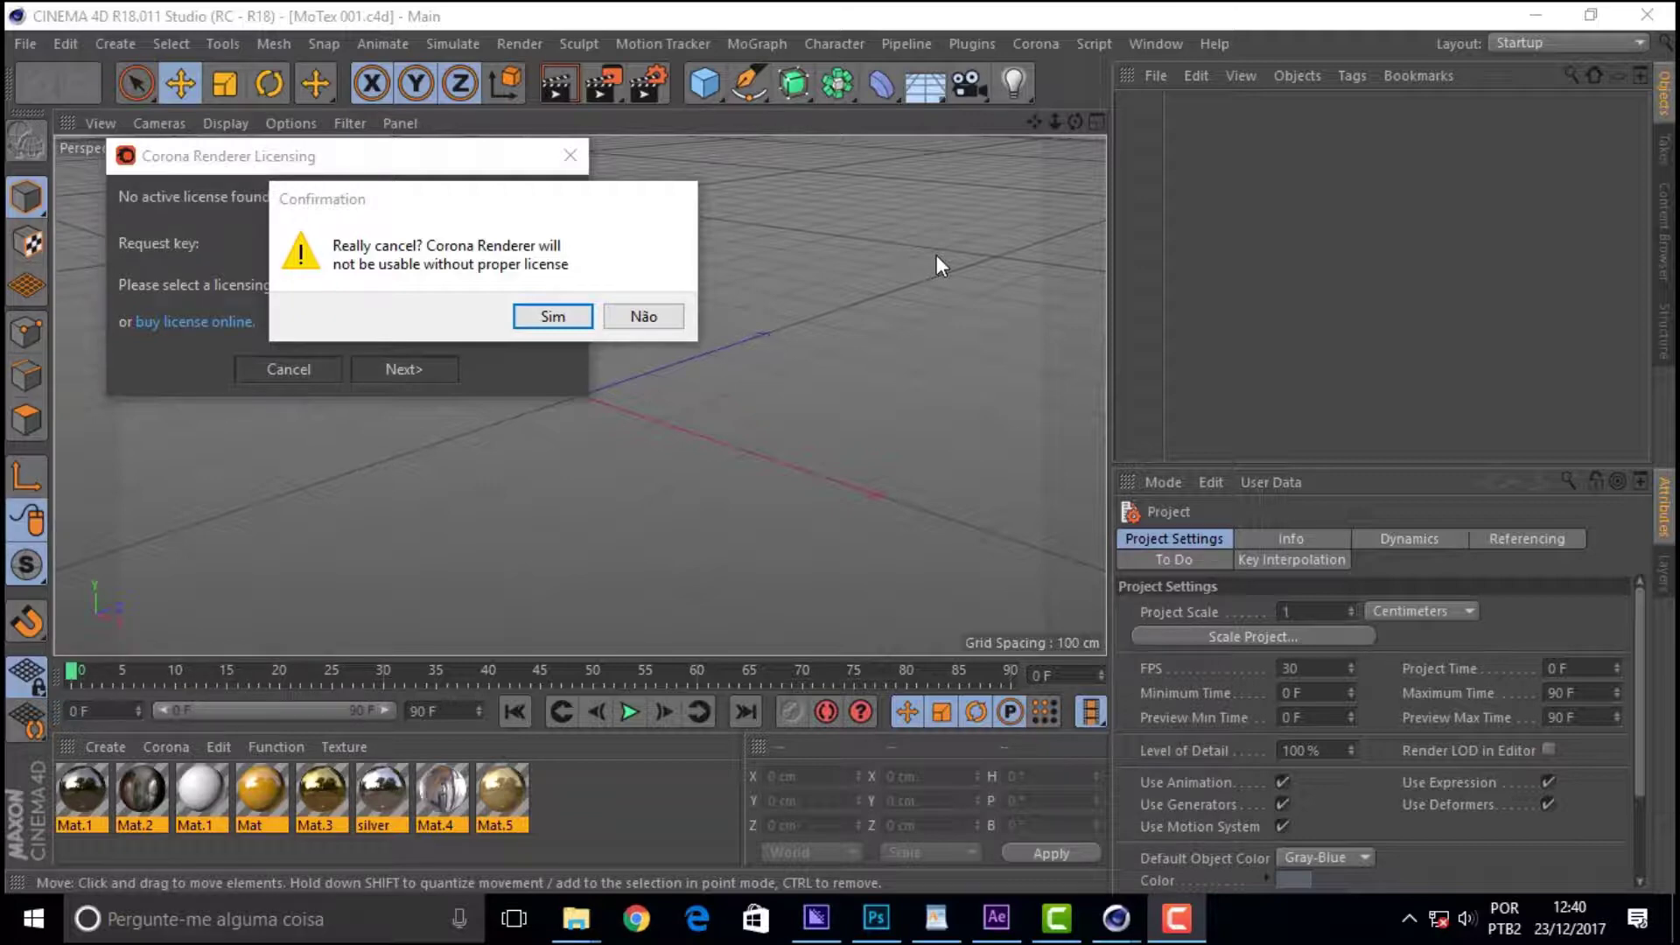
- Confirm cancelling the Corona Renderer licensing prompt
left_click(548, 316)
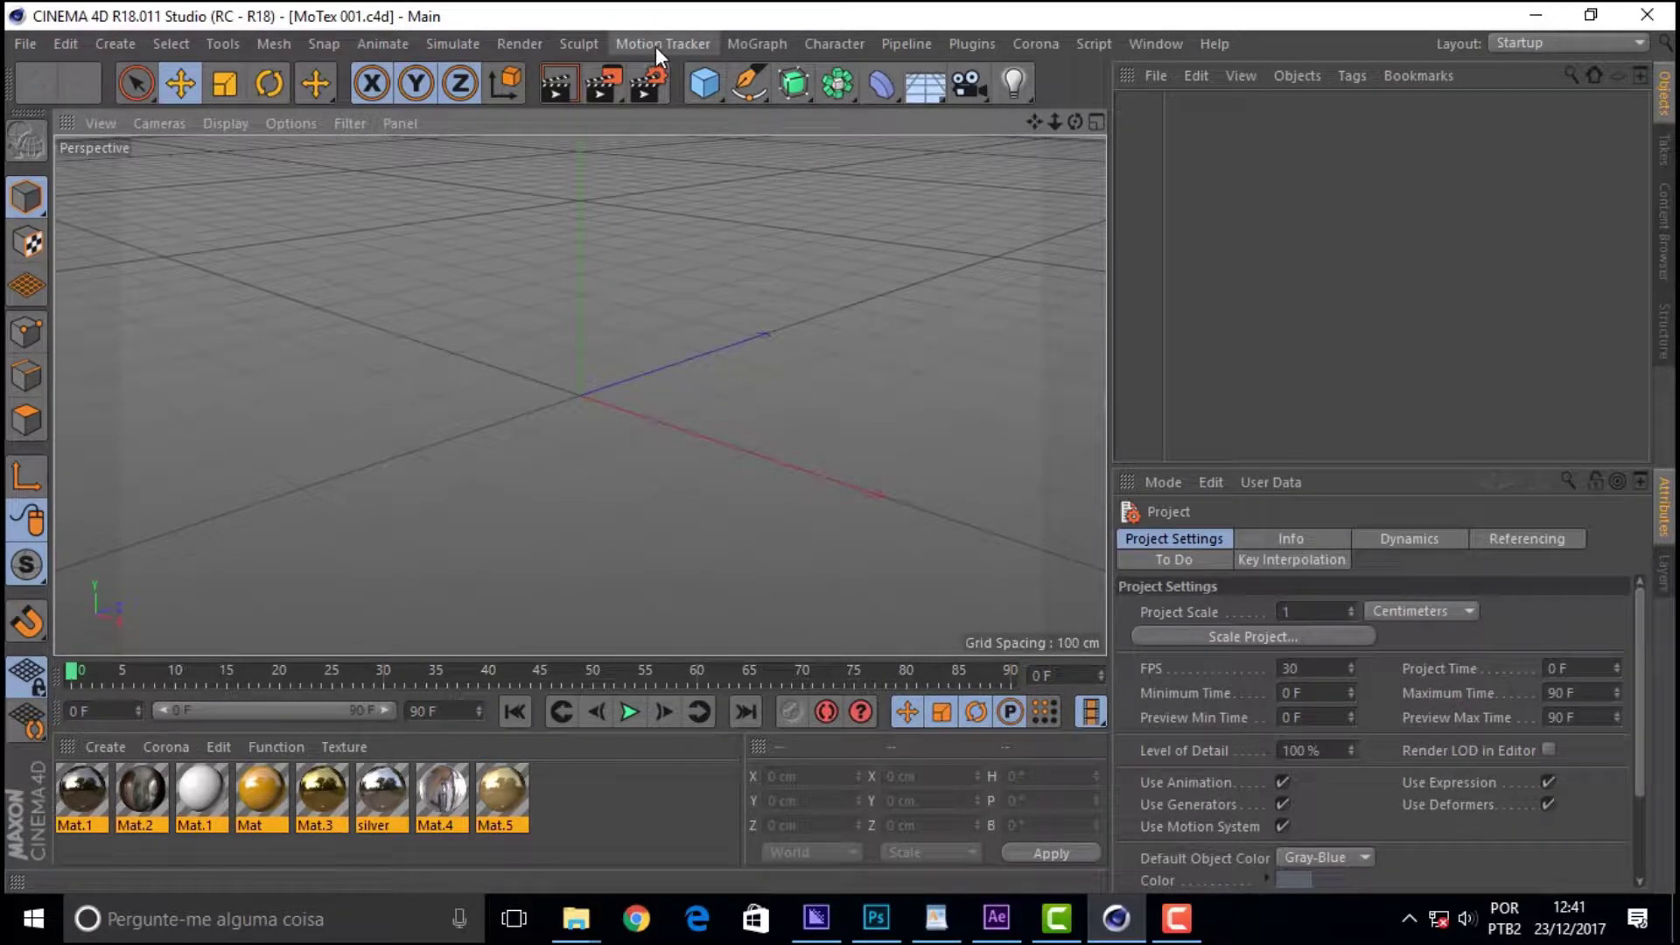
- Add a MoGraph MoText object reading 'Text' and frame it in the viewport
left_click(731, 45)
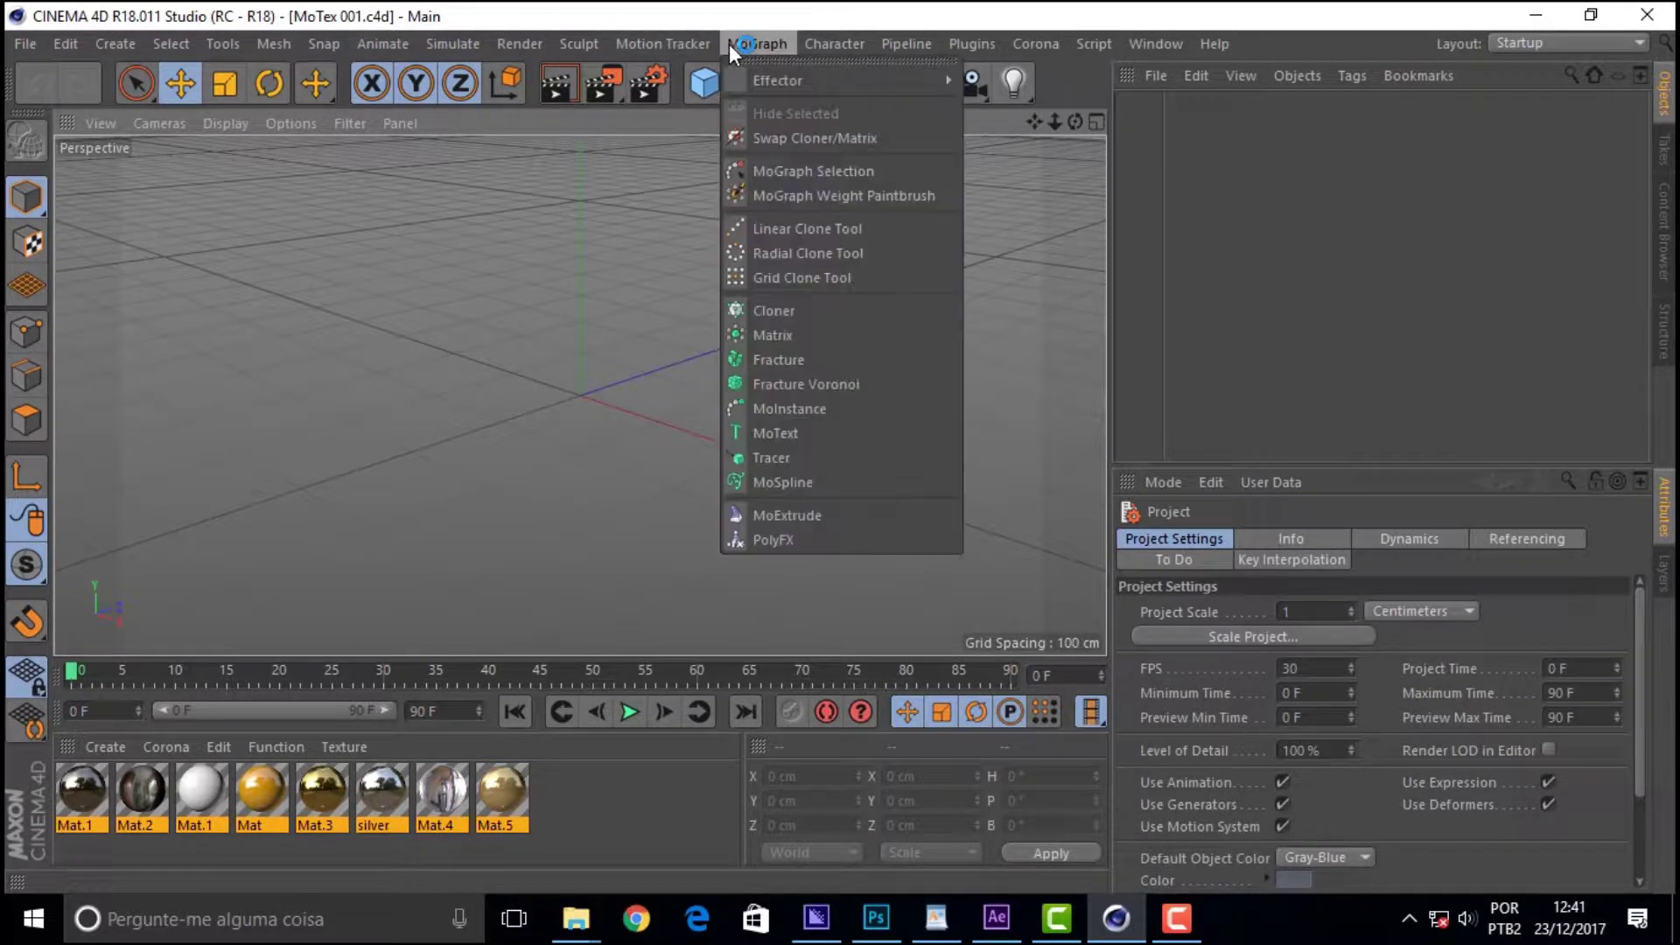
left_click(811, 437)
left_click_drag(1079, 123, 788, 131)
mouse_move(1054, 123)
left_mouse_down()
mouse_move(1129, 127)
mouse_move(995, 212)
left_mouse_up()
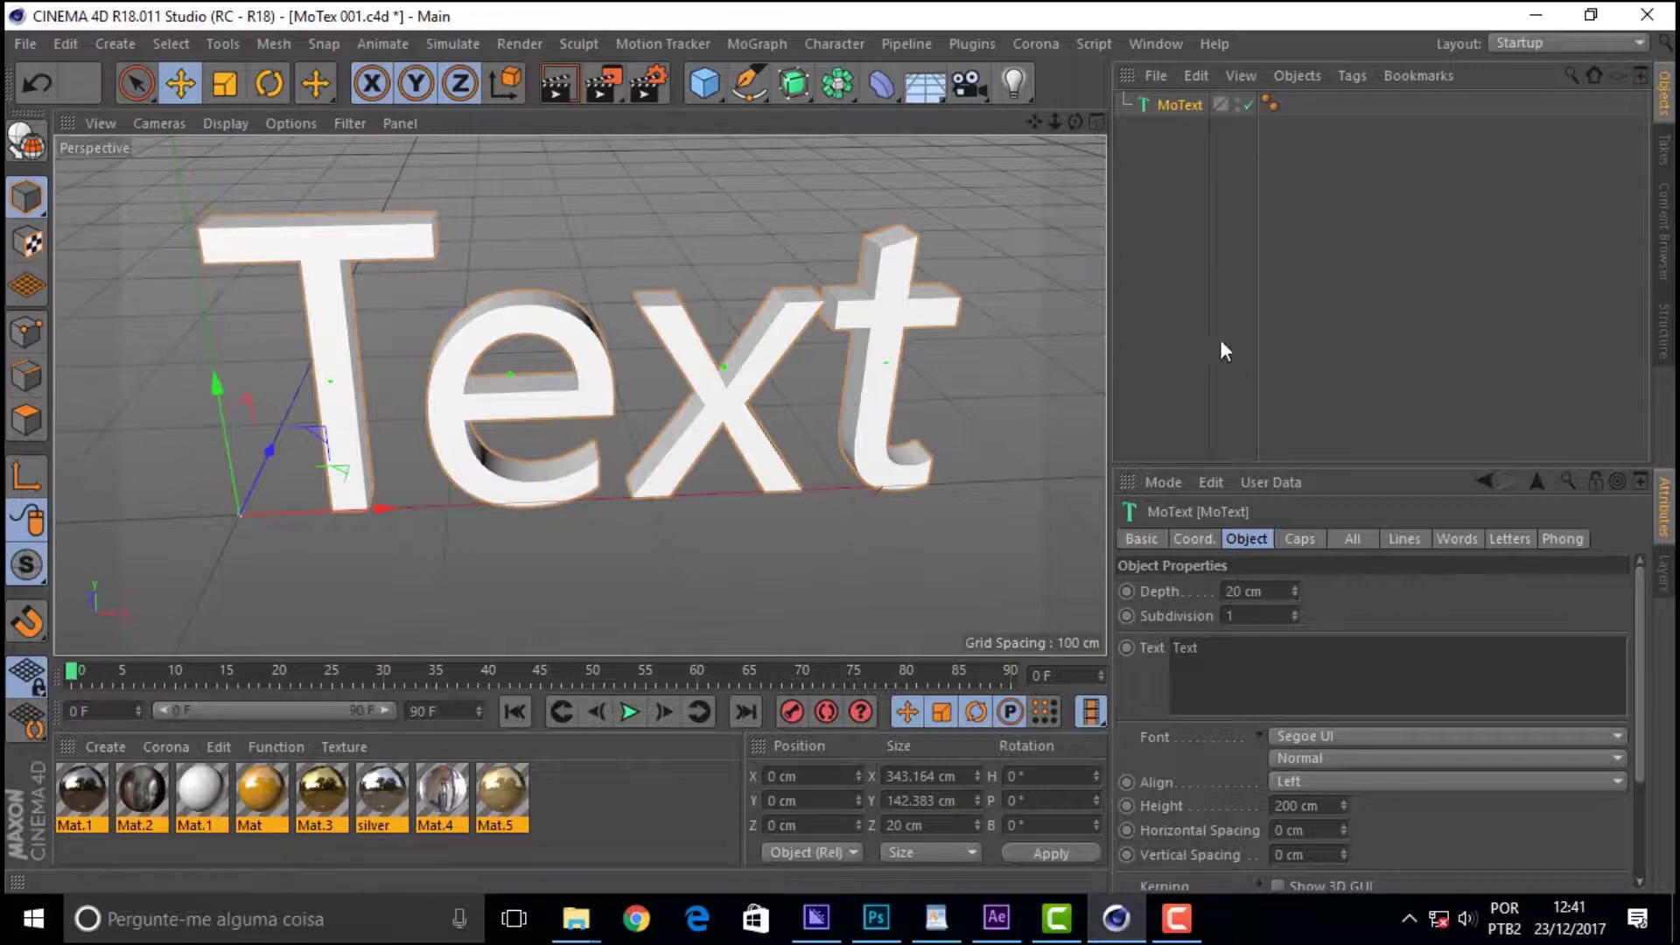
- Give the MoText Convex fillet caps on both start and end
left_click(1297, 541)
left_click(1418, 592)
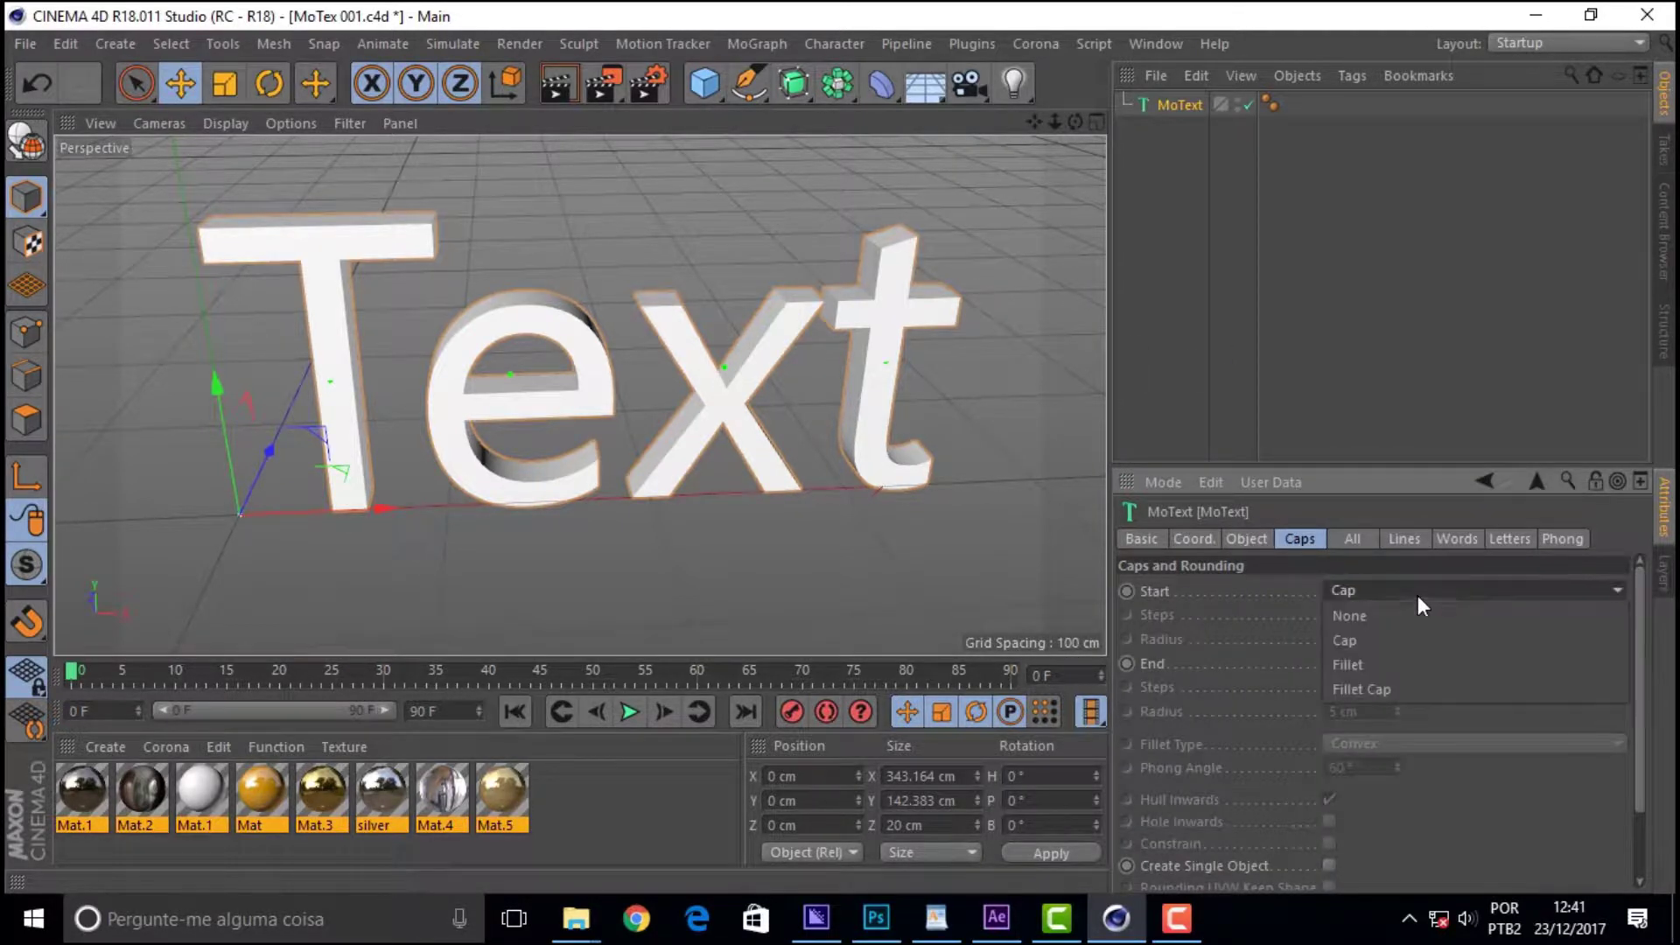
left_click(1389, 688)
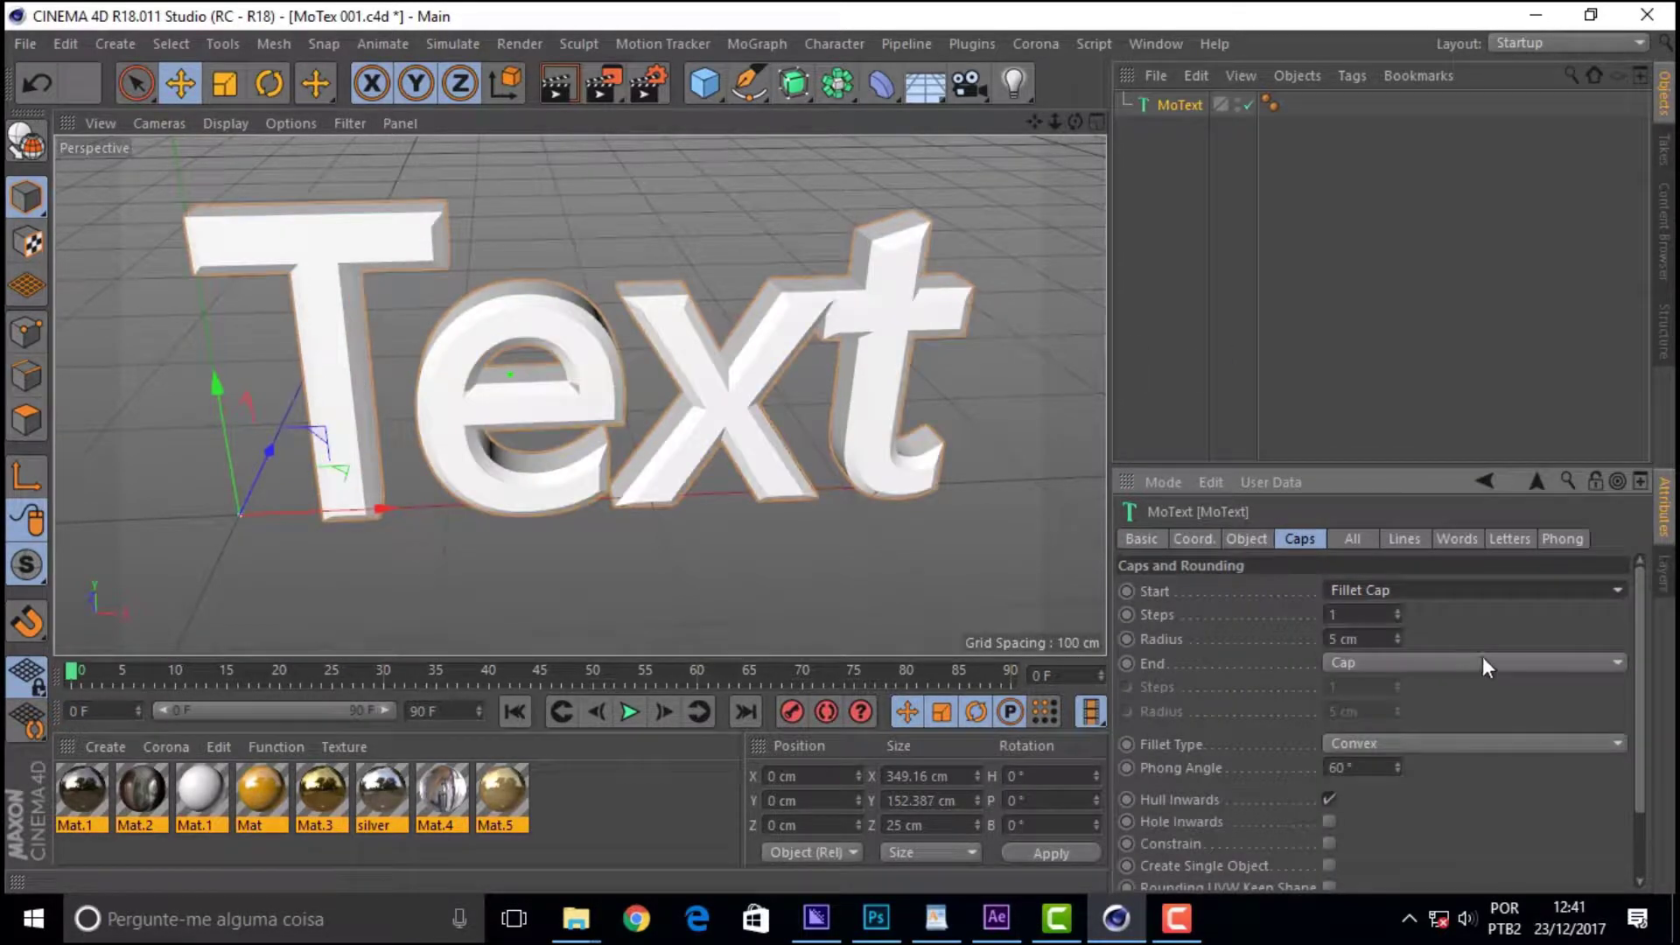
left_click(1479, 744)
left_click(1468, 797)
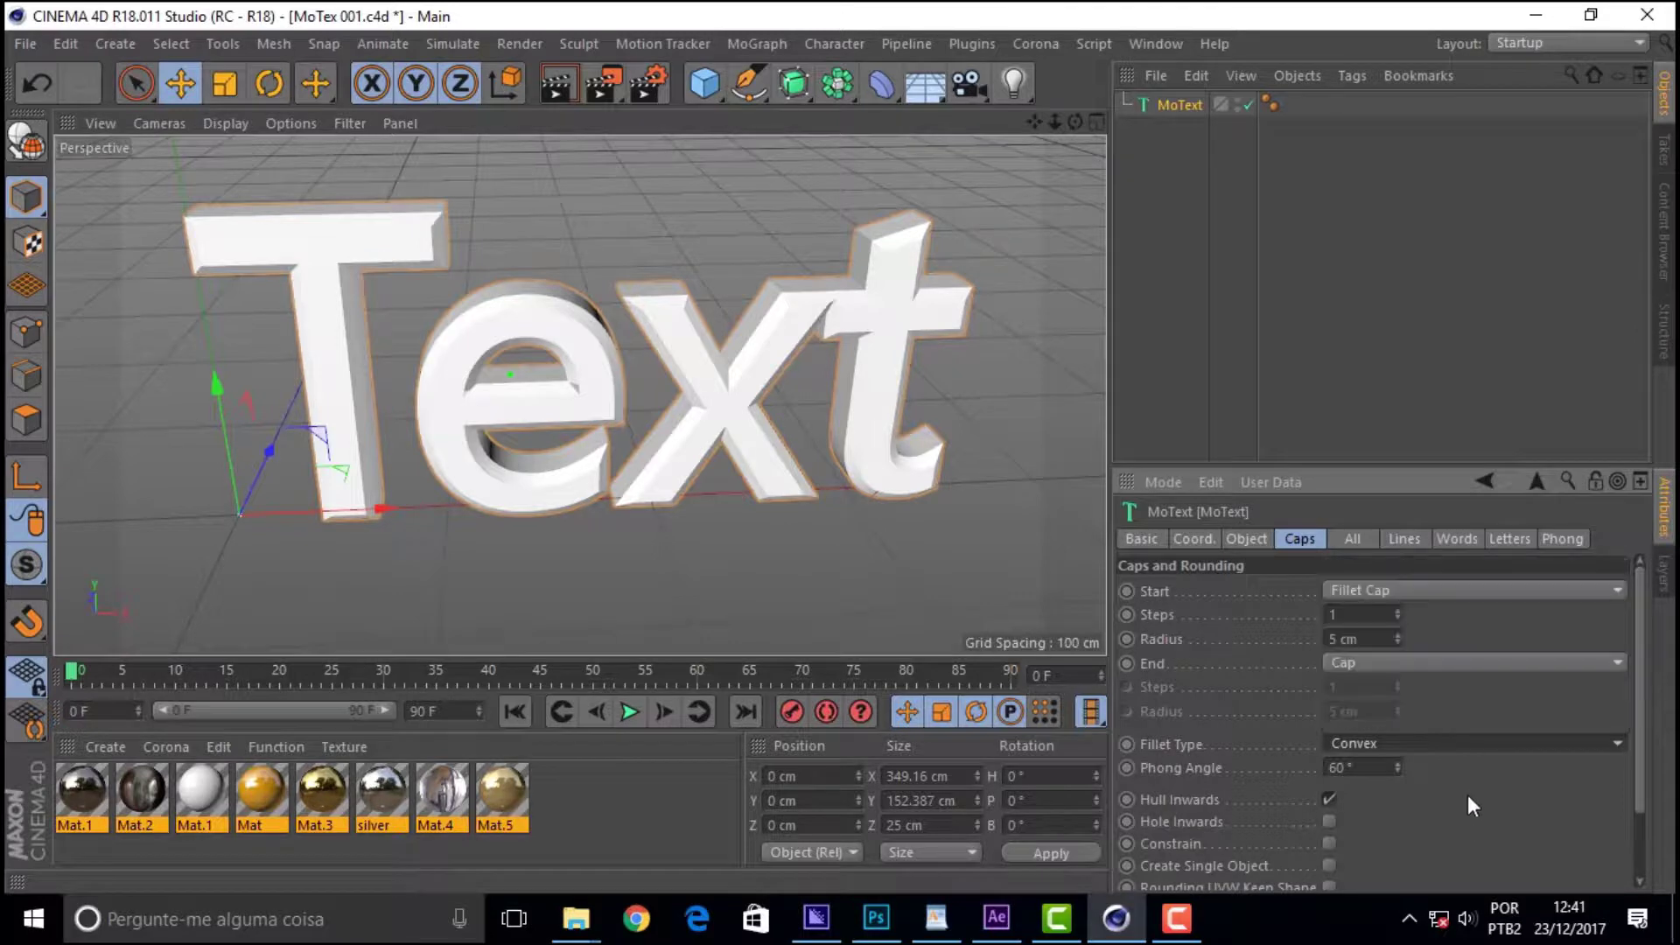
left_click(1460, 661)
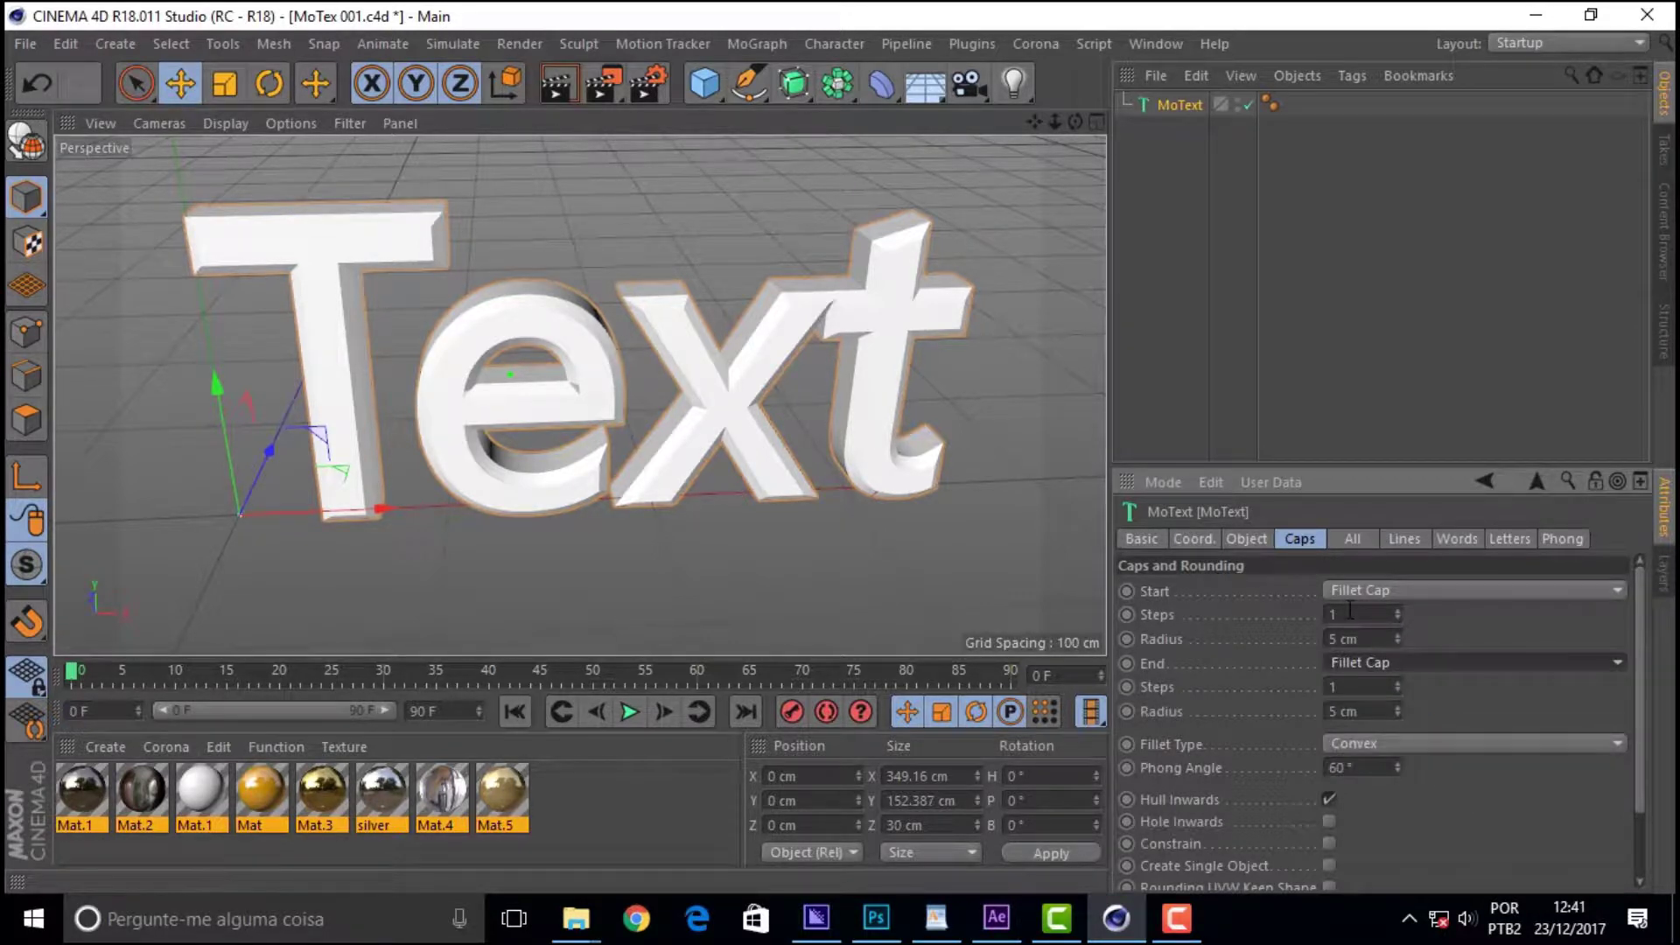
- Set both the front and back fillet caps to 5 steps
double_click(1350, 610)
type("5")
key("Return")
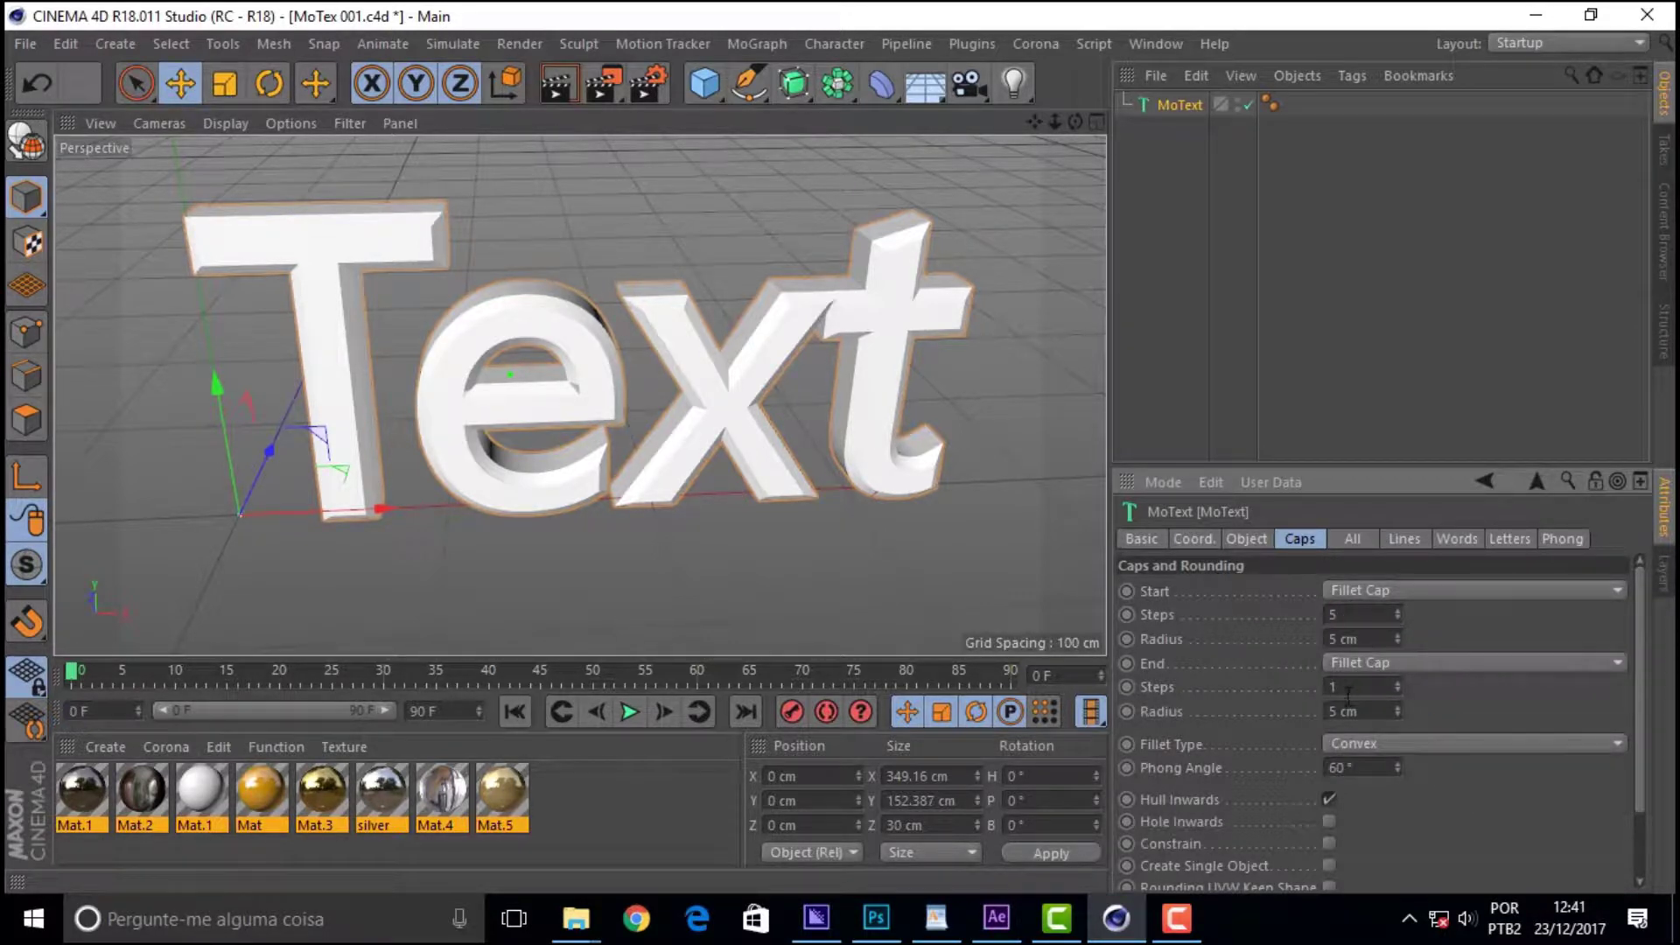
double_click(1348, 688)
type("5")
key("Return")
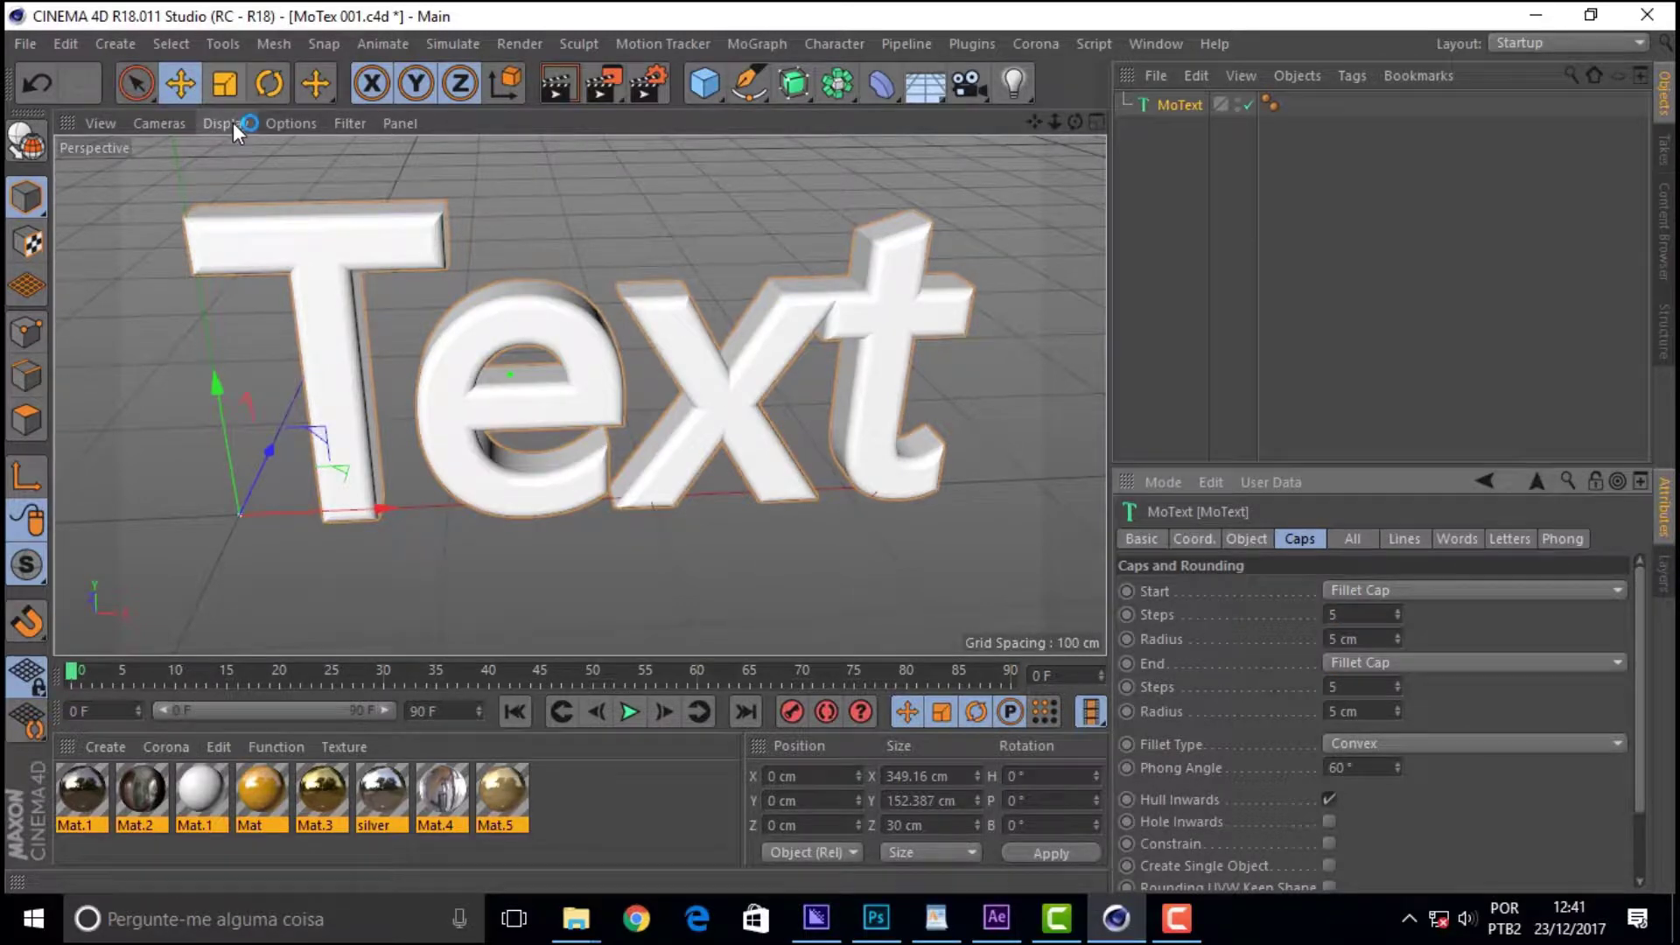
- Switch the viewport to Gouraud Shading (Lines) and re-angle the view on the text
left_click(226, 124)
left_click(286, 168)
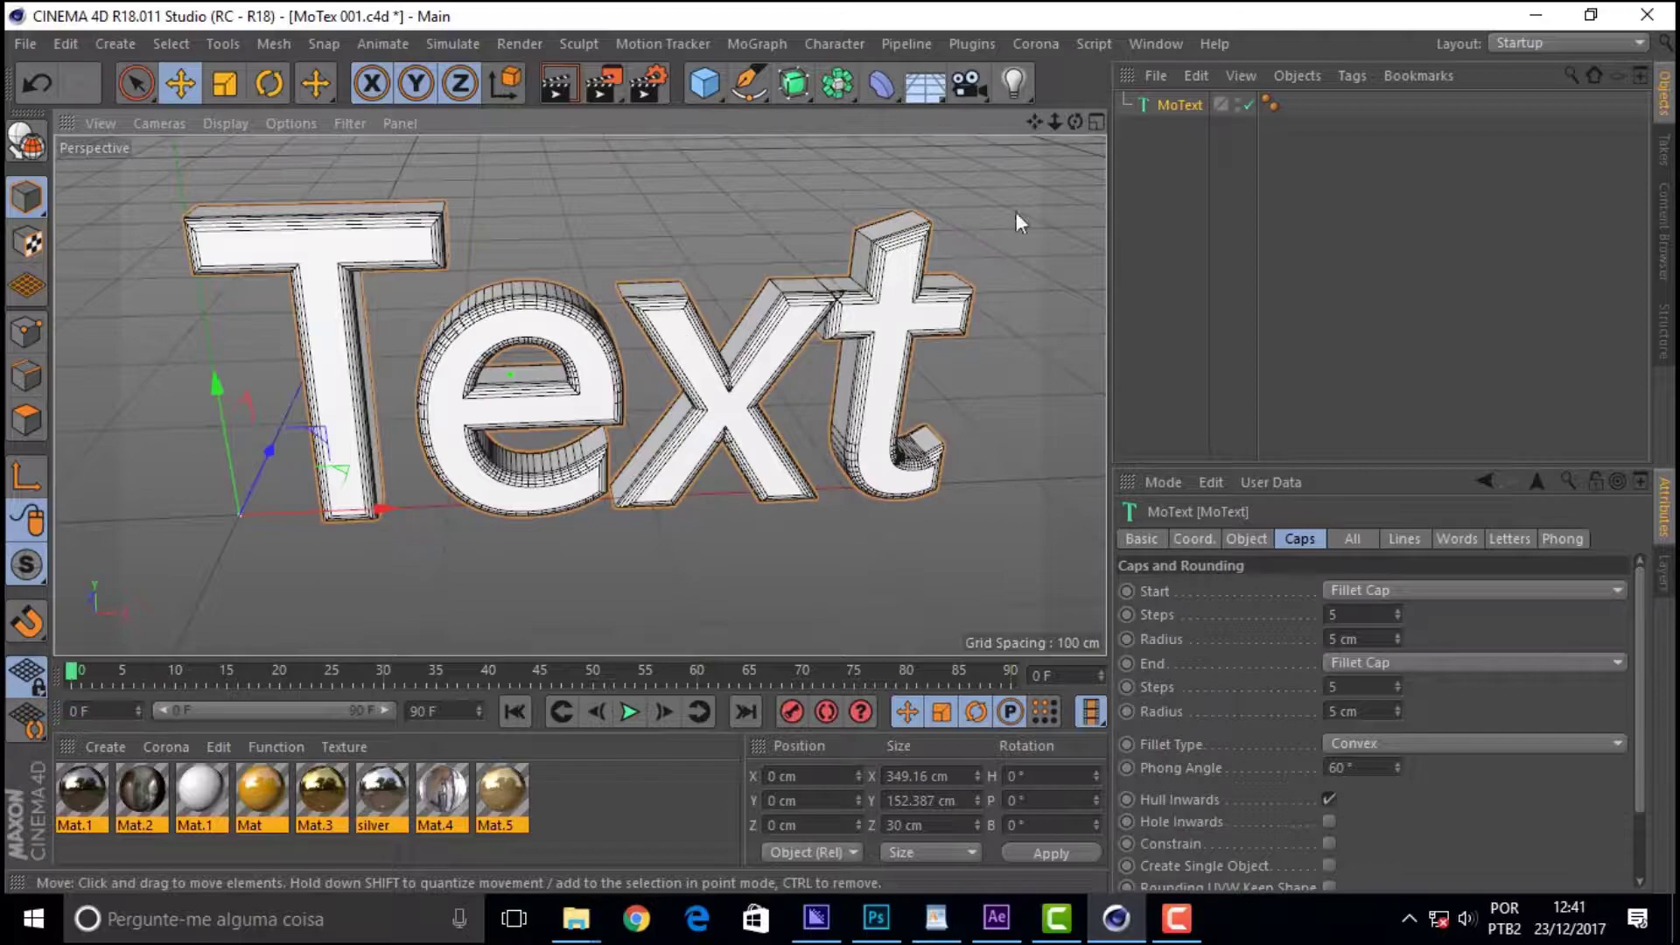
mouse_move(1075, 122)
left_mouse_down()
mouse_move(963, 149)
mouse_move(1075, 122)
left_mouse_up()
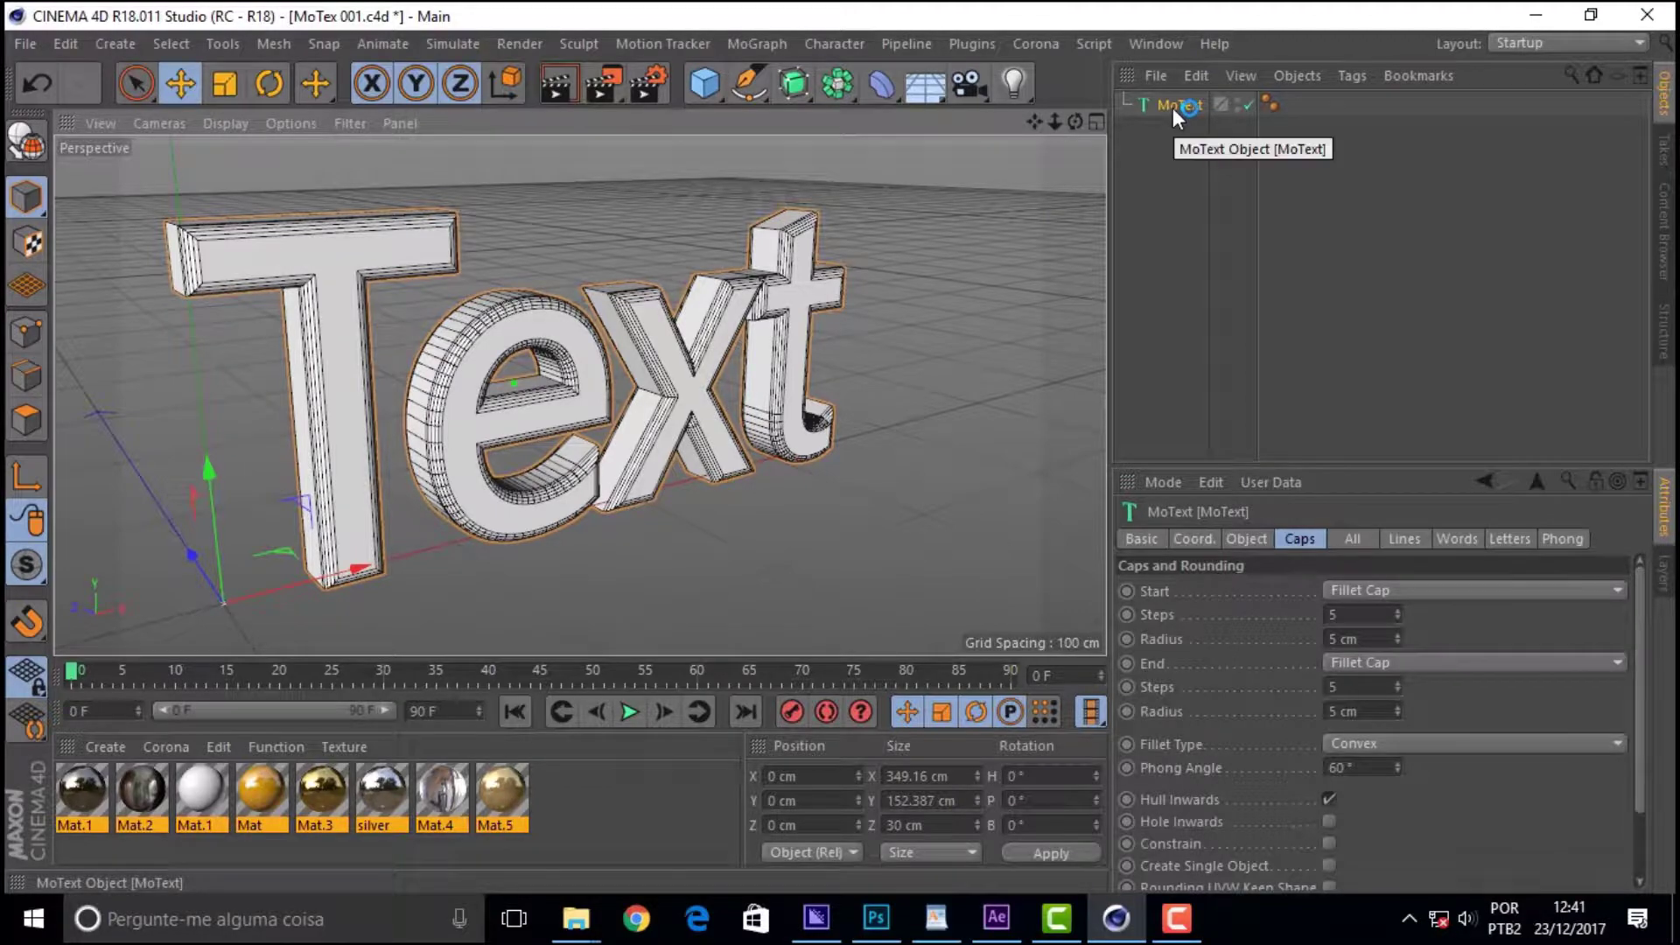
left_click_drag(1075, 122, 1075, 122)
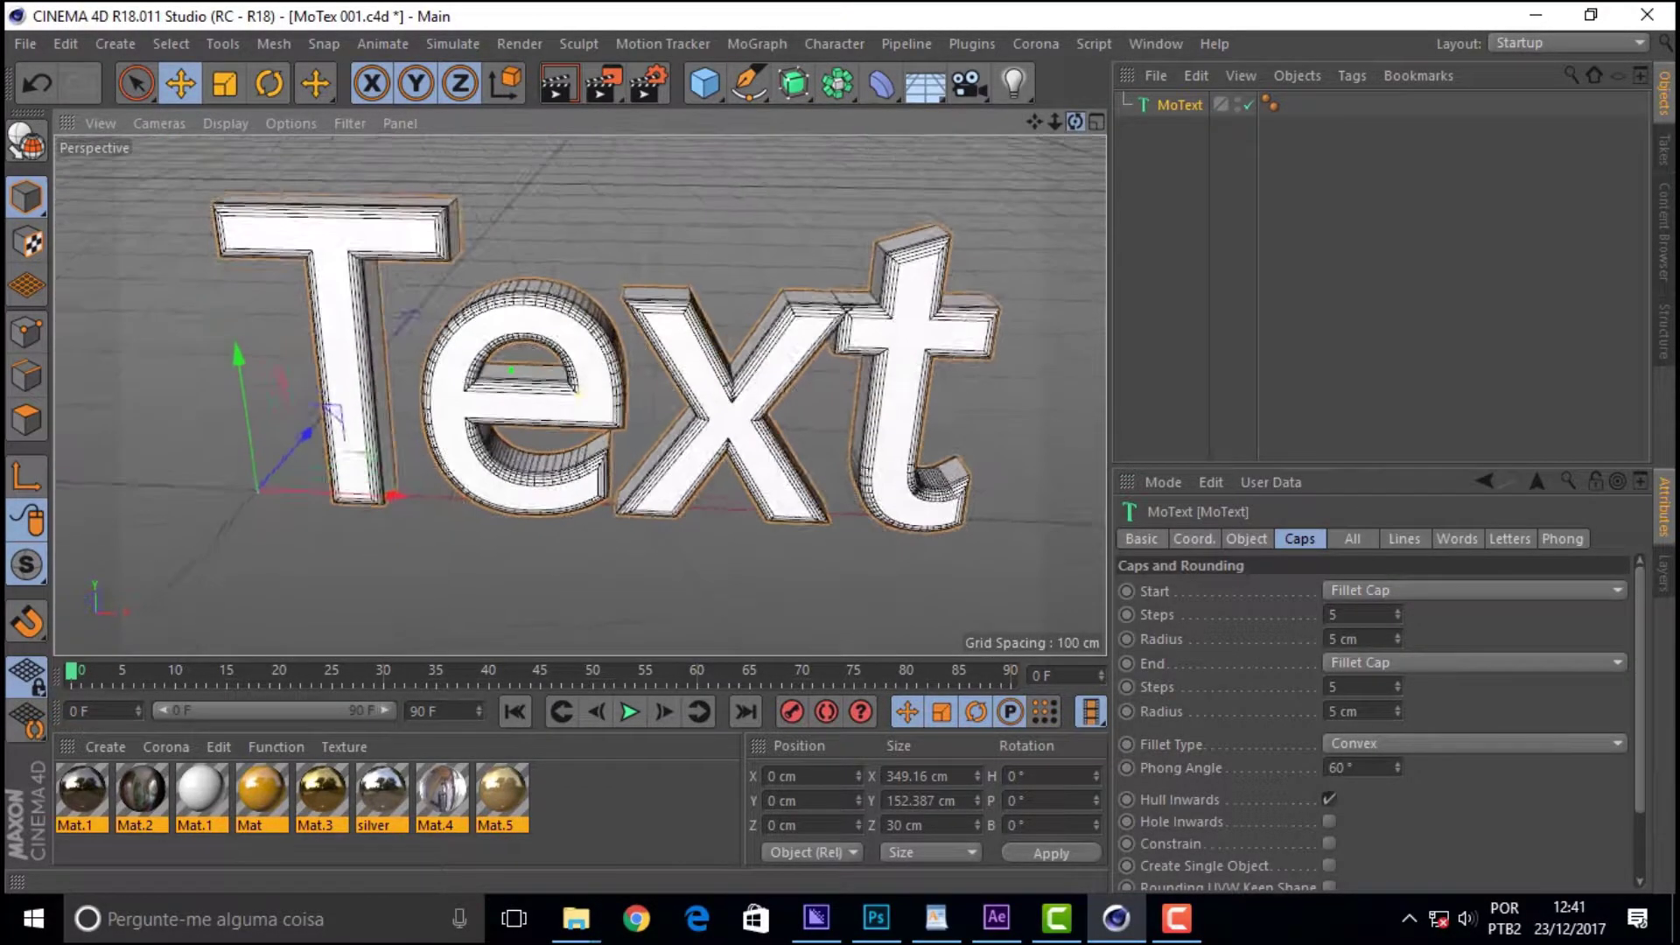
left_click(751, 42)
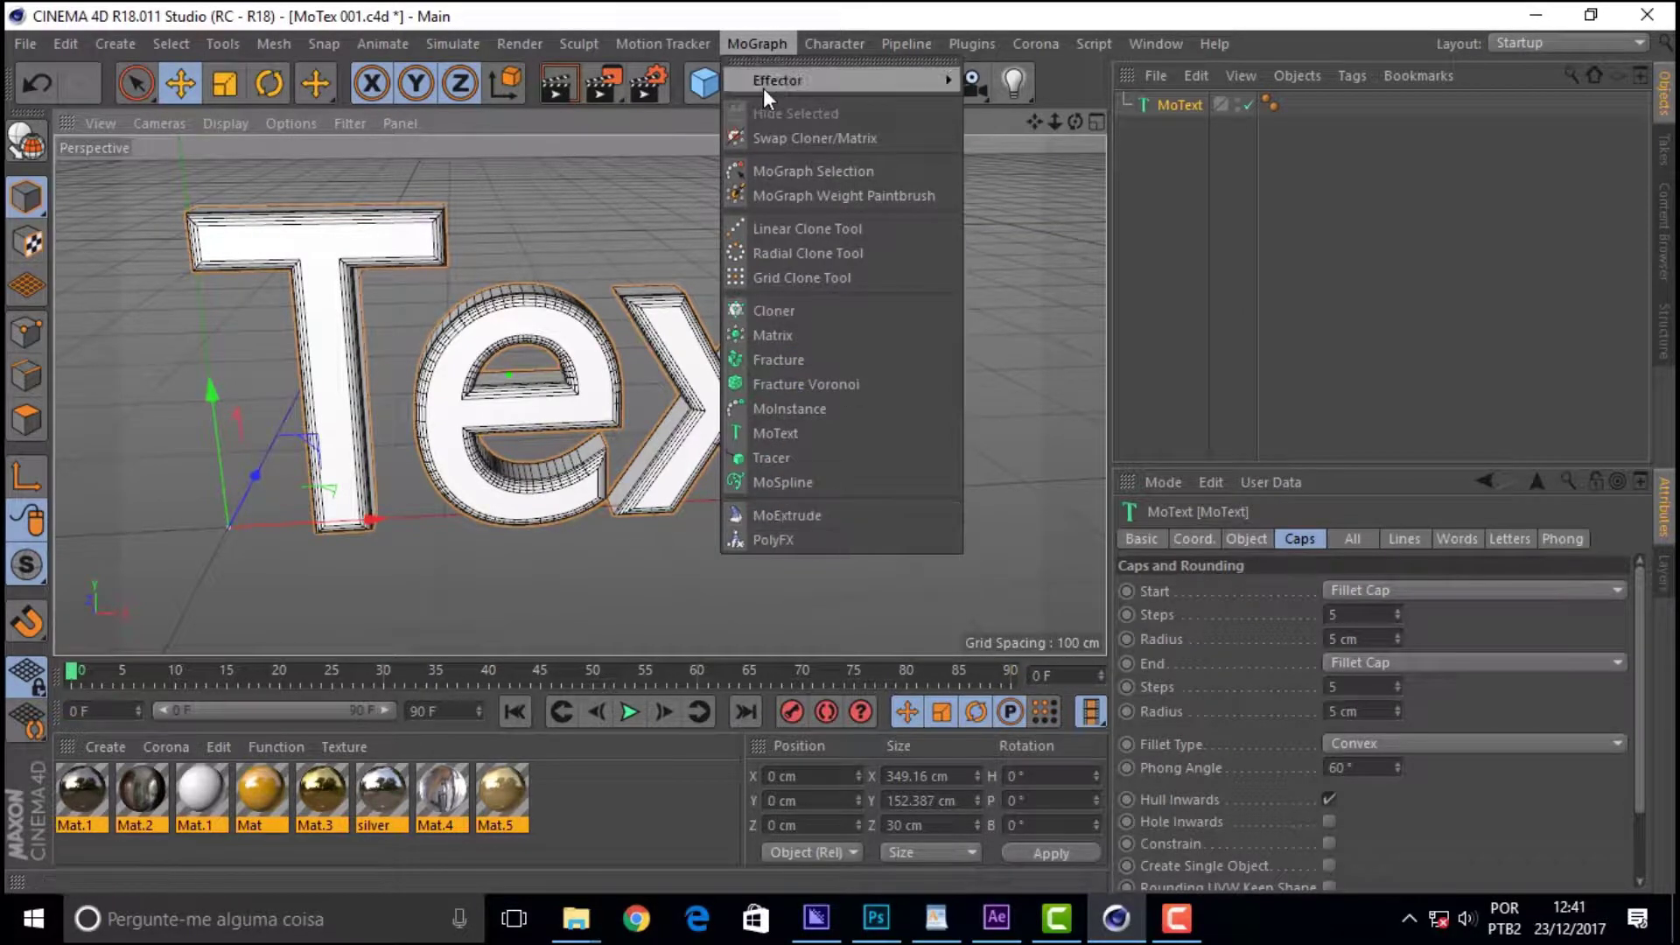
left_click(900, 167)
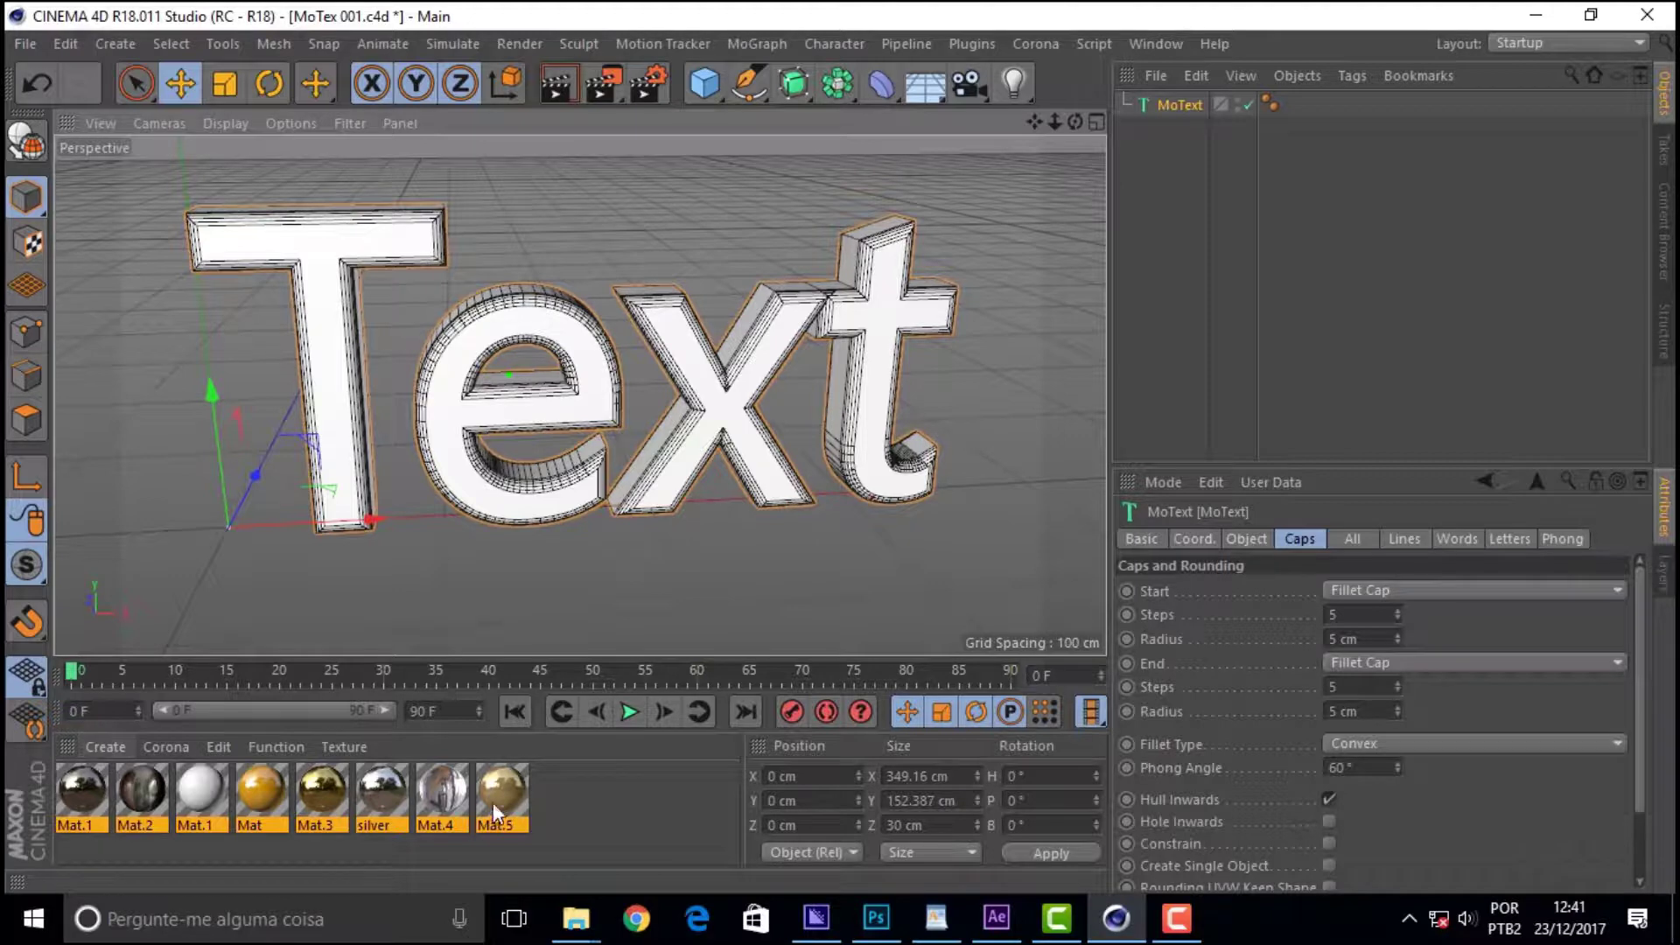
left_click(102, 746)
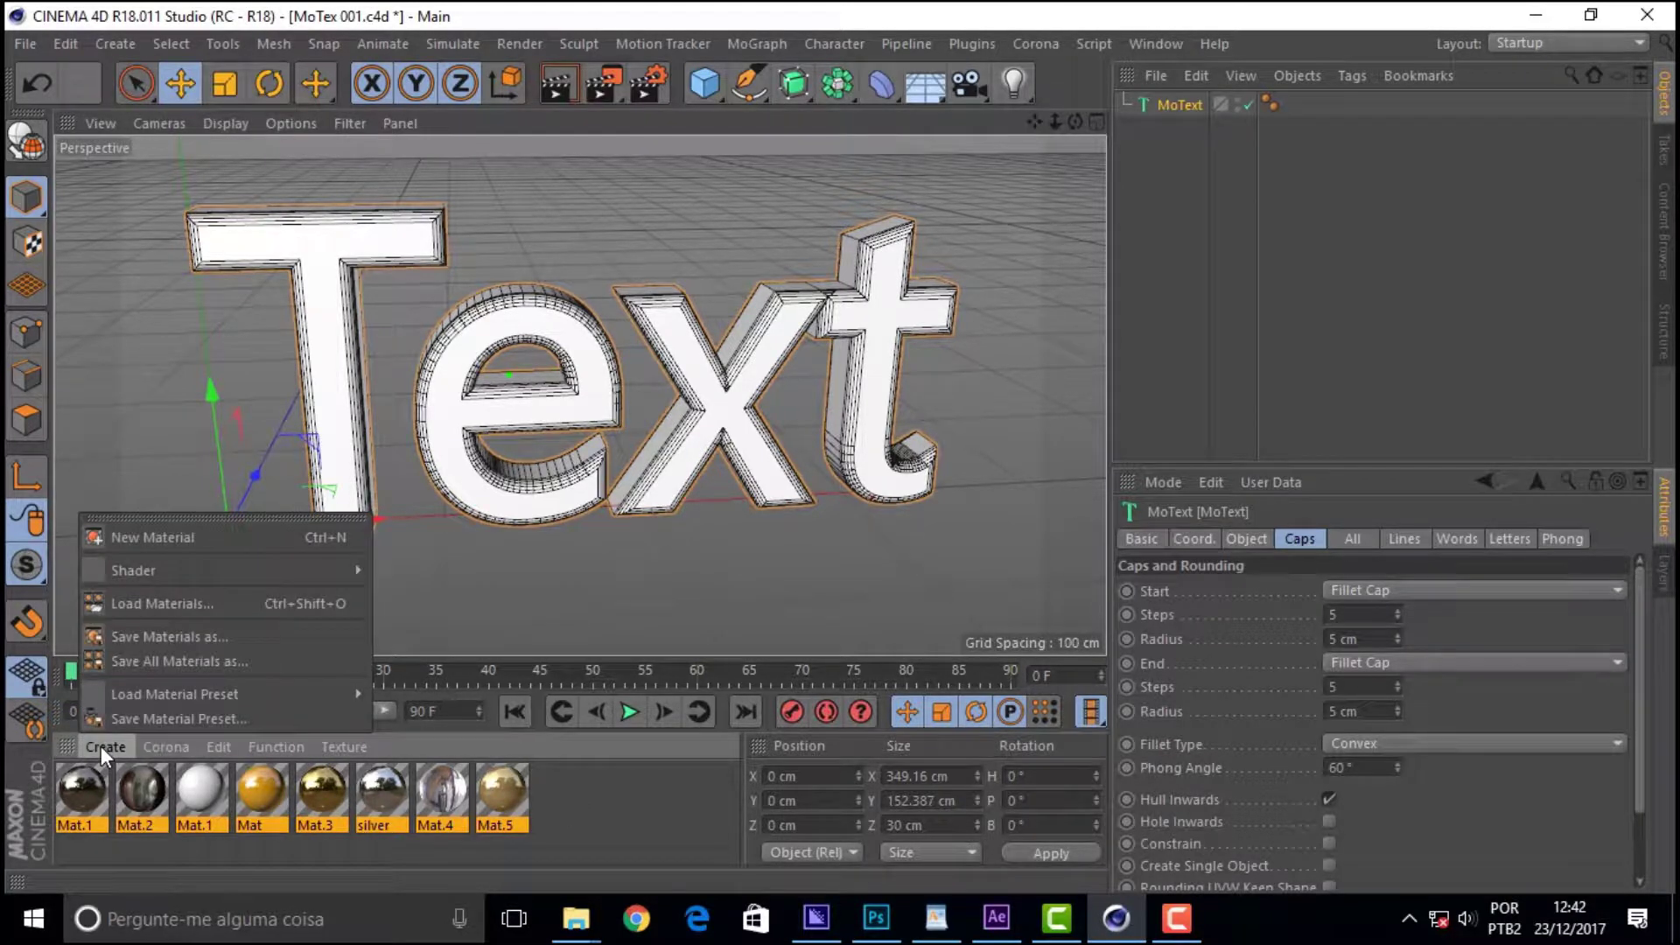
- Create material Mat.6 and apply it to the Text, then create Mat.7
left_click(166, 538)
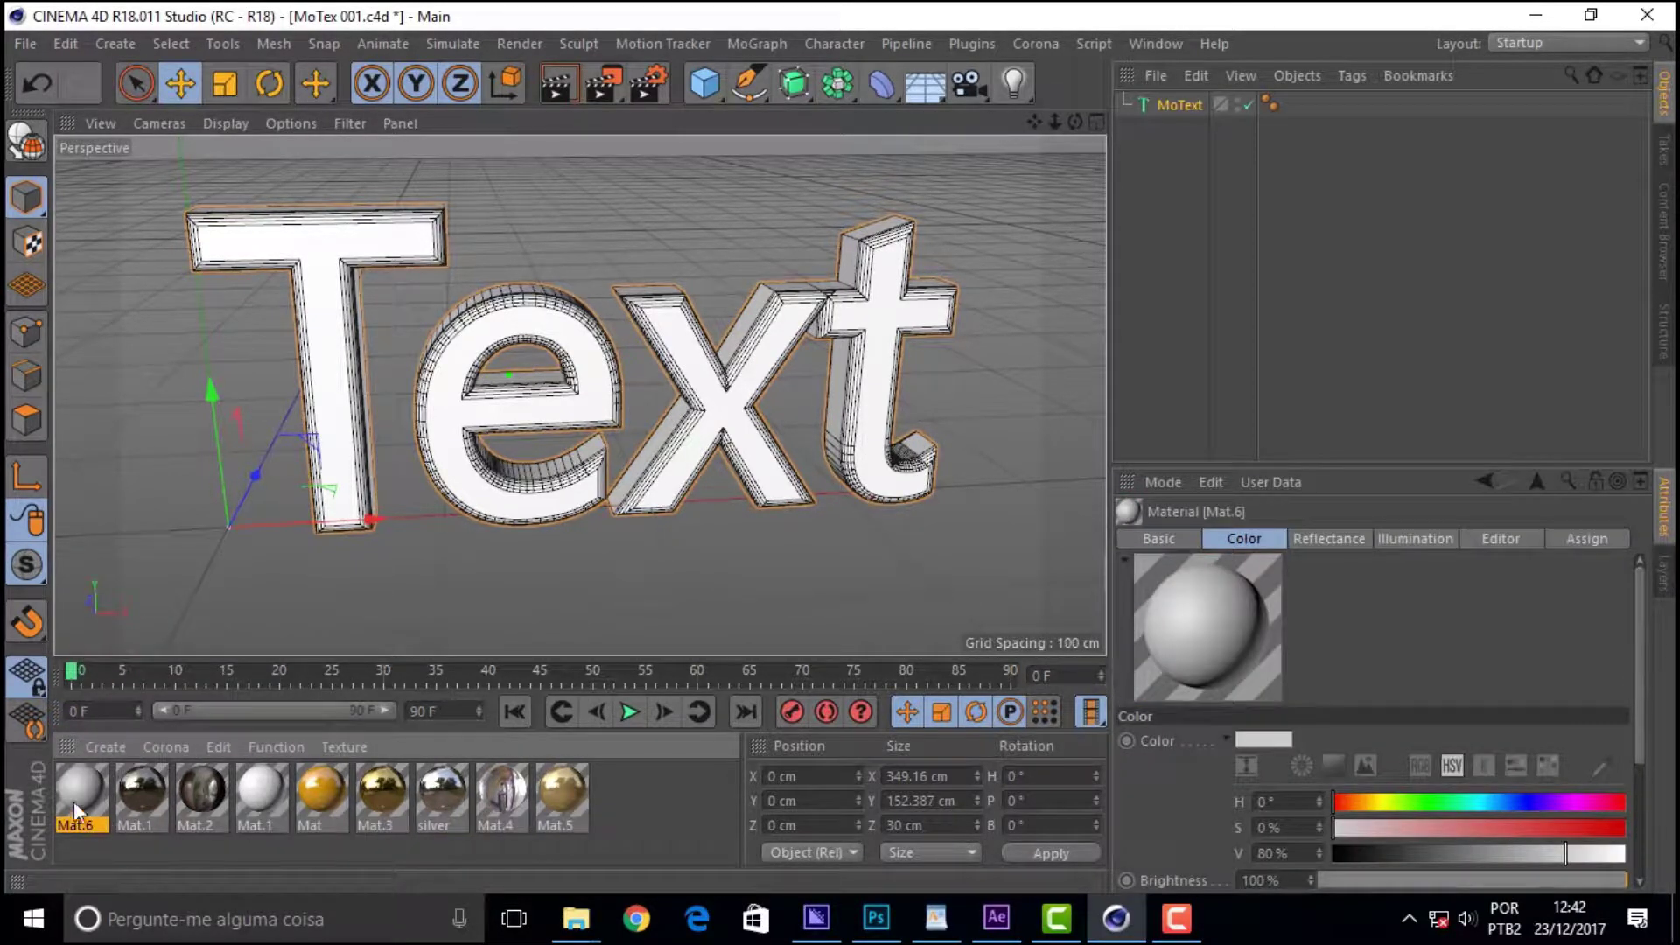
left_click_drag(73, 788, 839, 380)
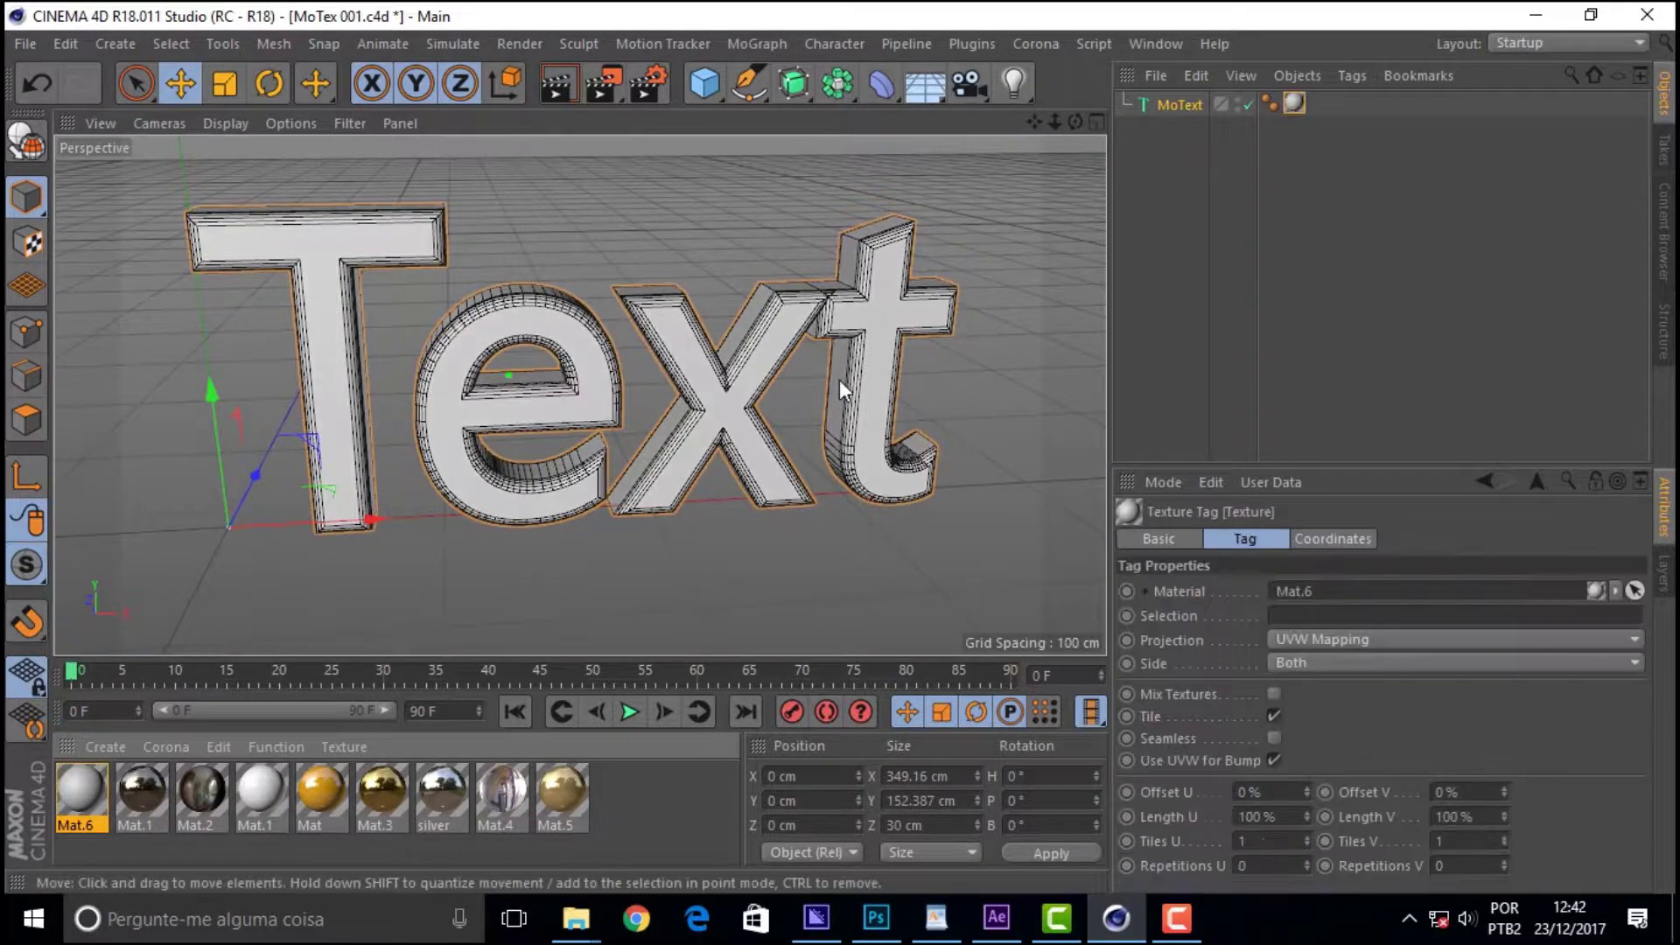
left_click(102, 746)
left_click(190, 537)
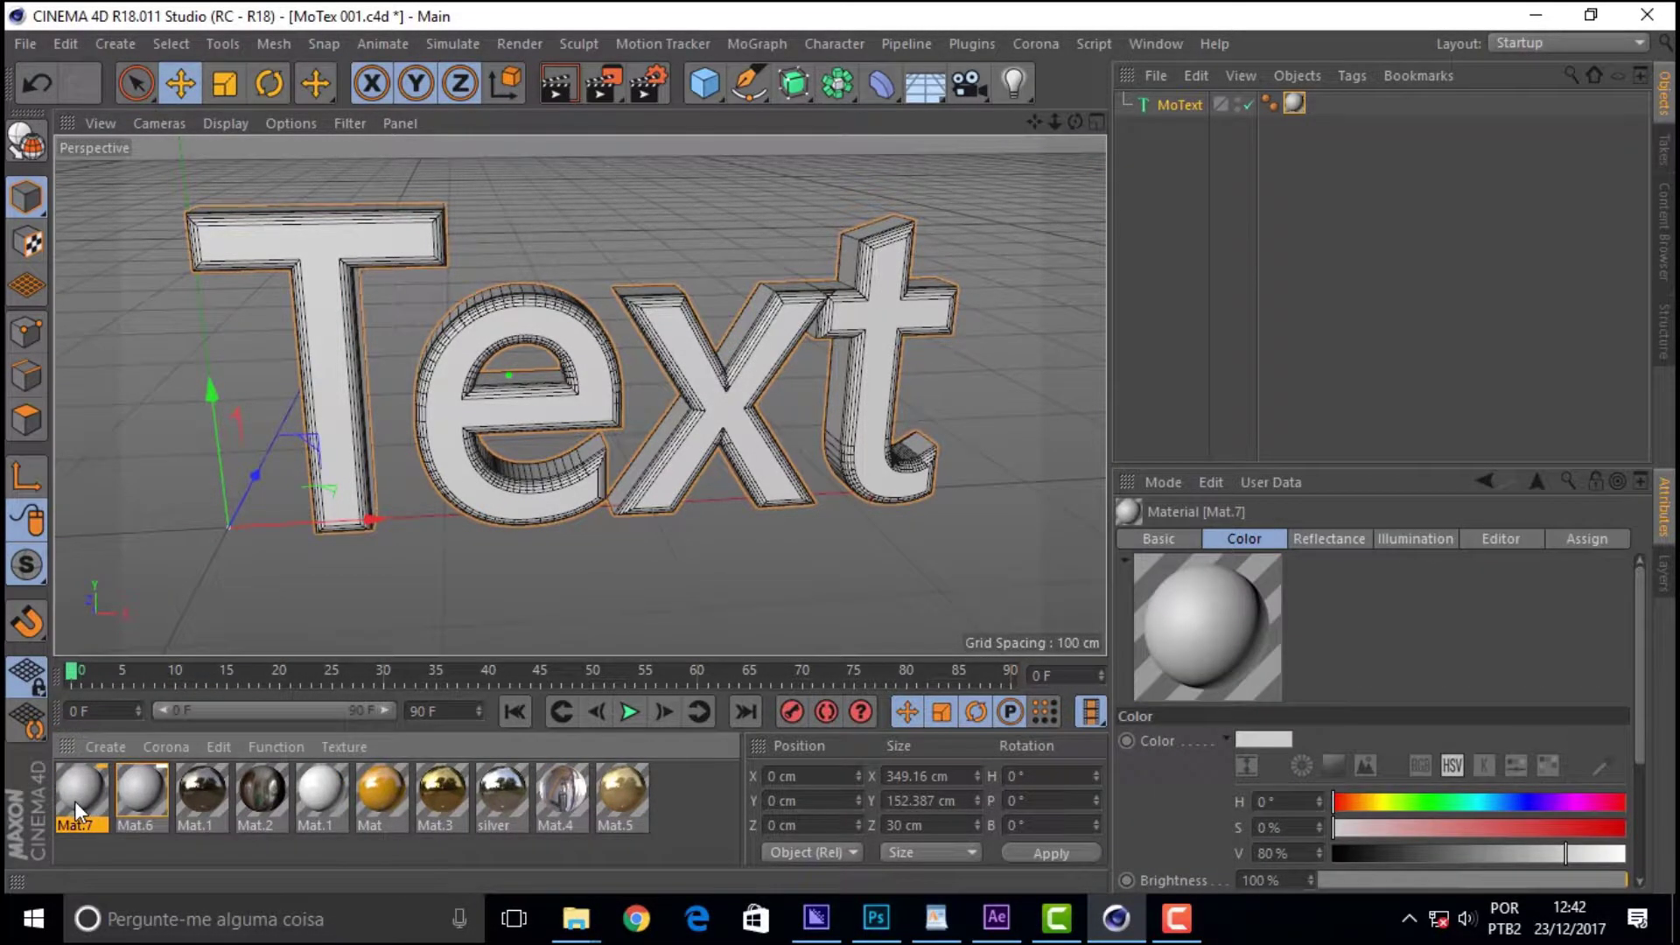
- Darken Mat.7's colour to 43% value and apply it to the Text
double_click(76, 801)
left_click_drag(1093, 280, 940, 280)
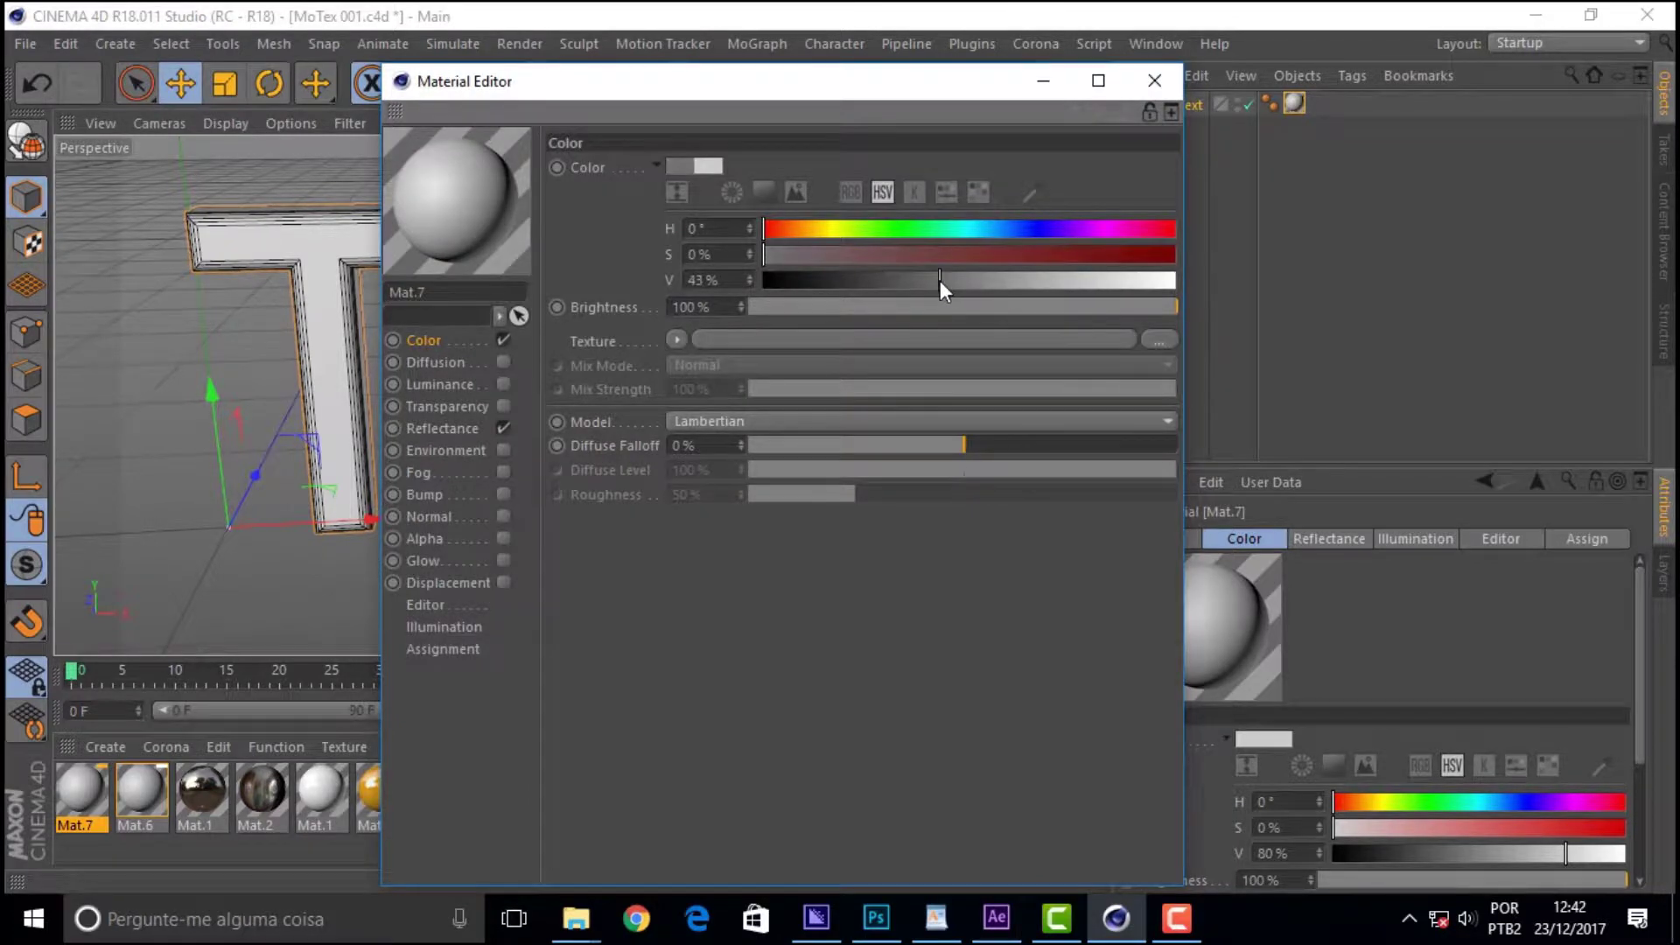
left_click(1157, 83)
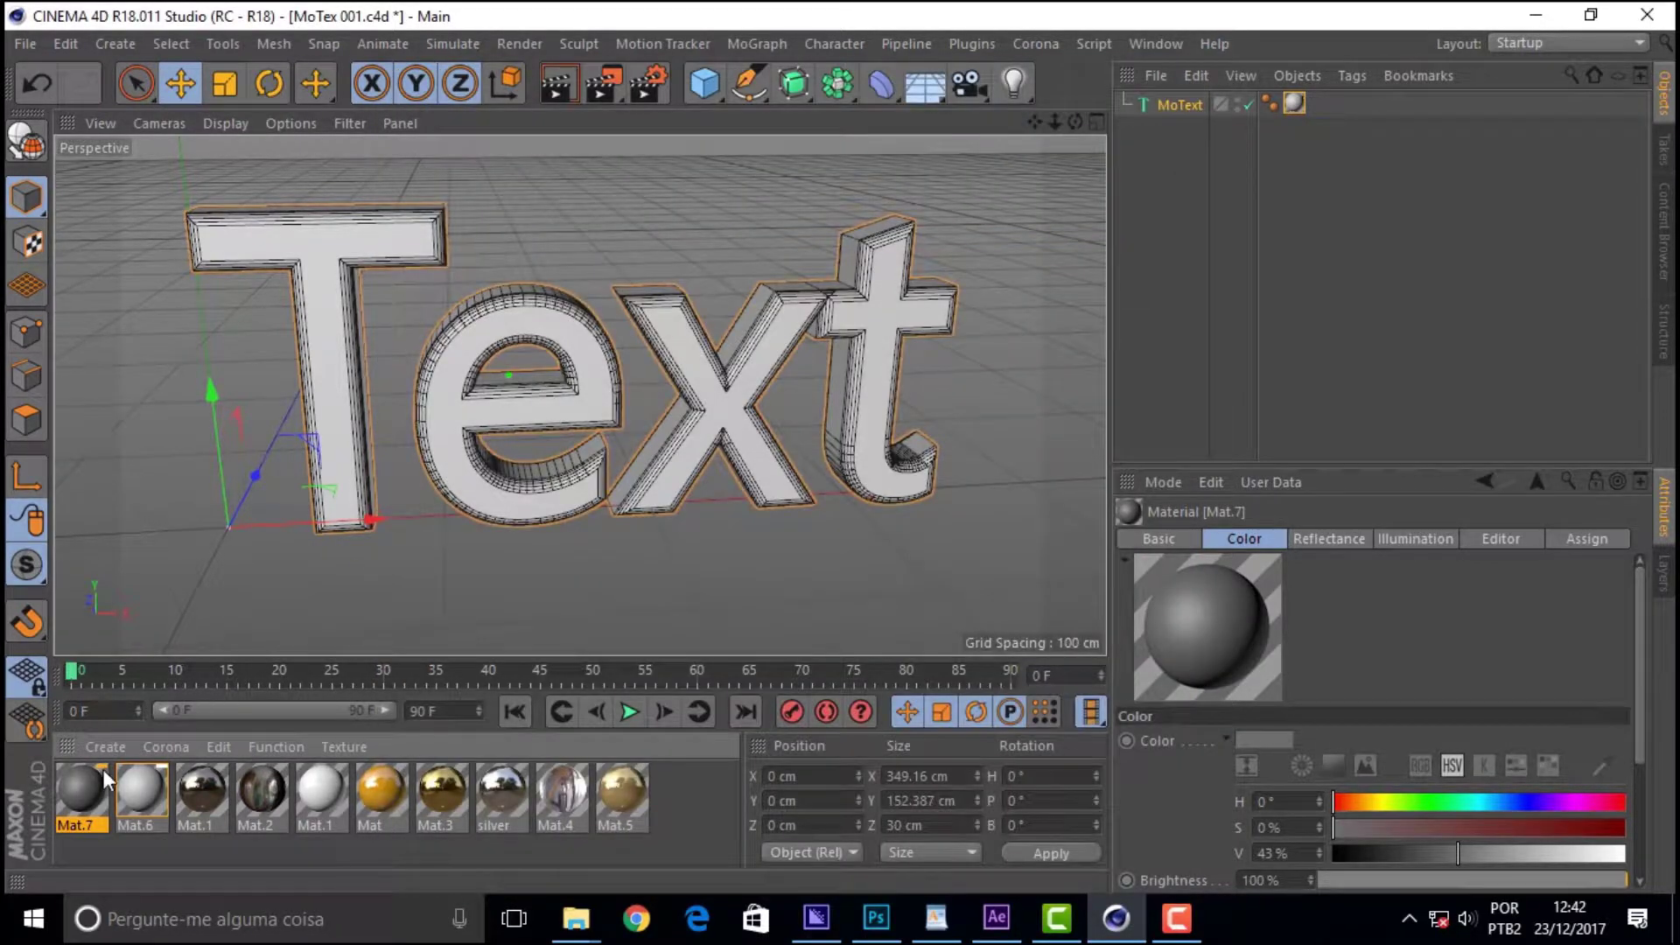
left_click_drag(84, 787, 1182, 105)
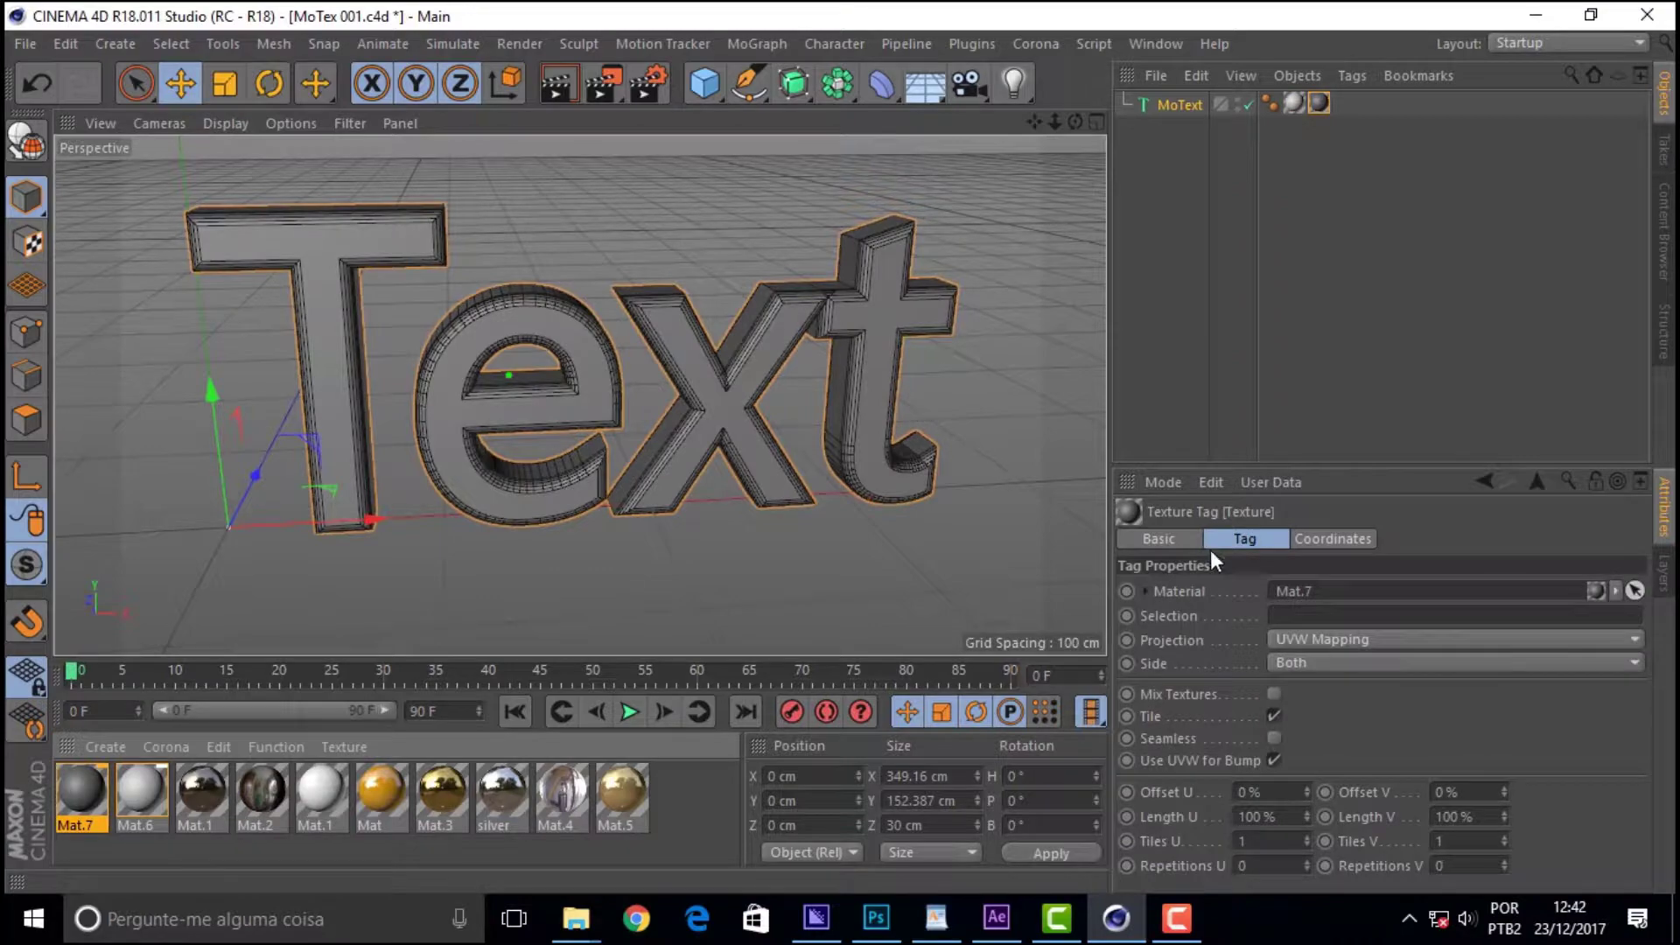
left_click_drag(1076, 122, 1007, 140)
left_click_drag(579, 395, 579, 395)
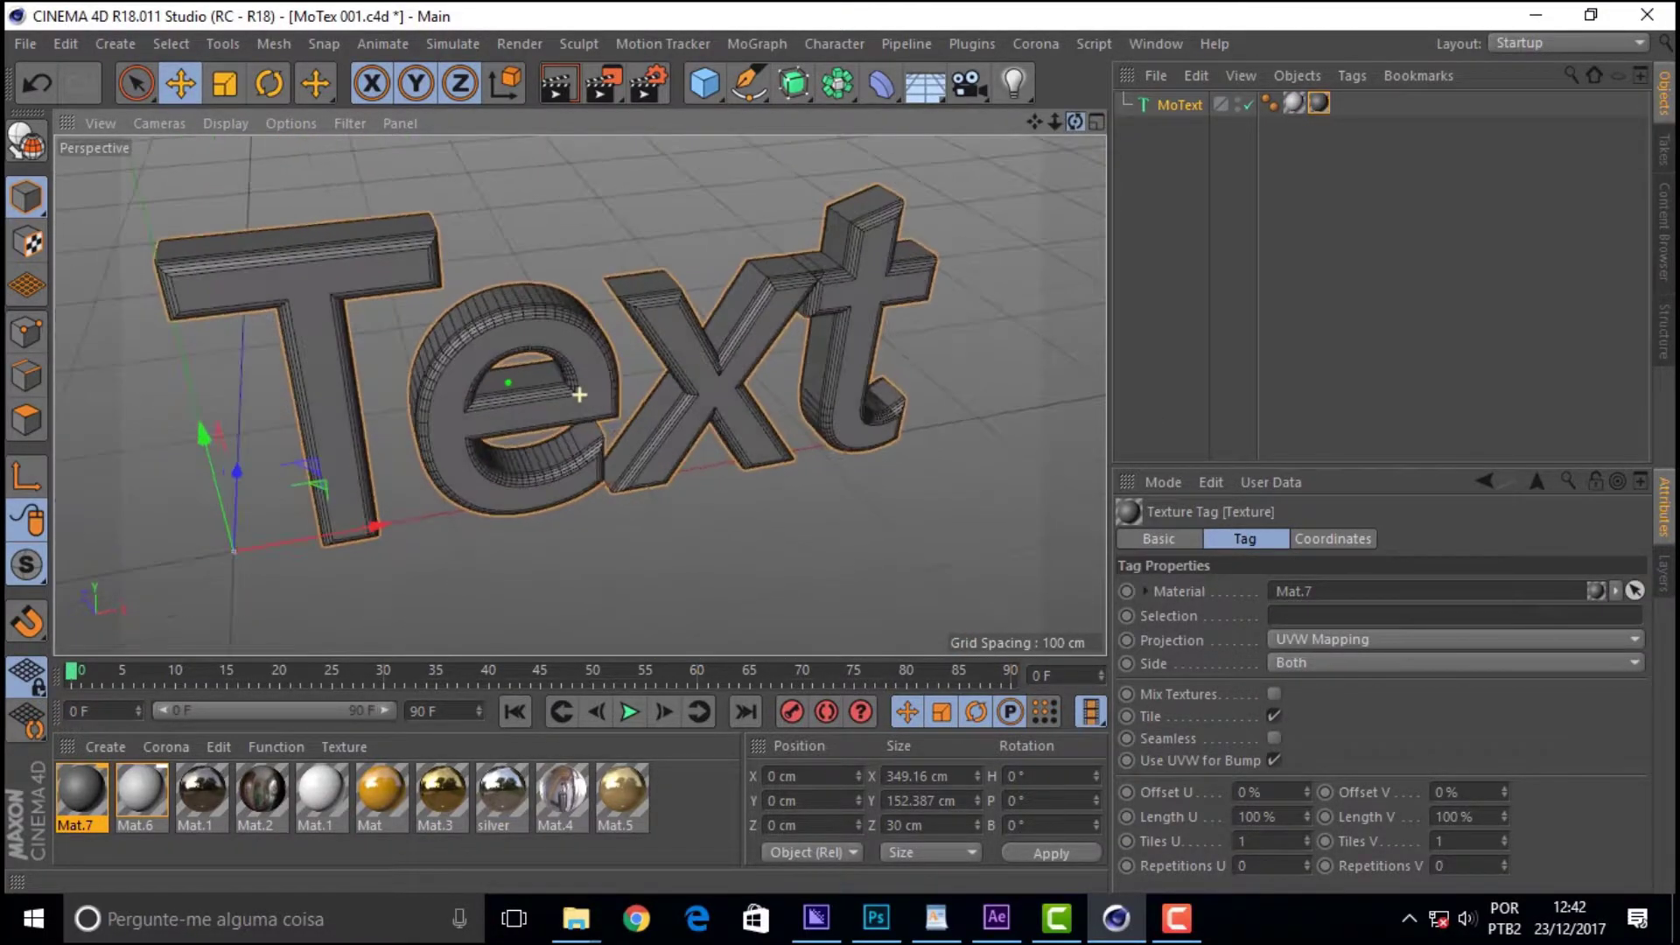
mouse_move(580, 394)
left_mouse_down()
mouse_move(1062, 122)
mouse_move(1099, 207)
left_mouse_up()
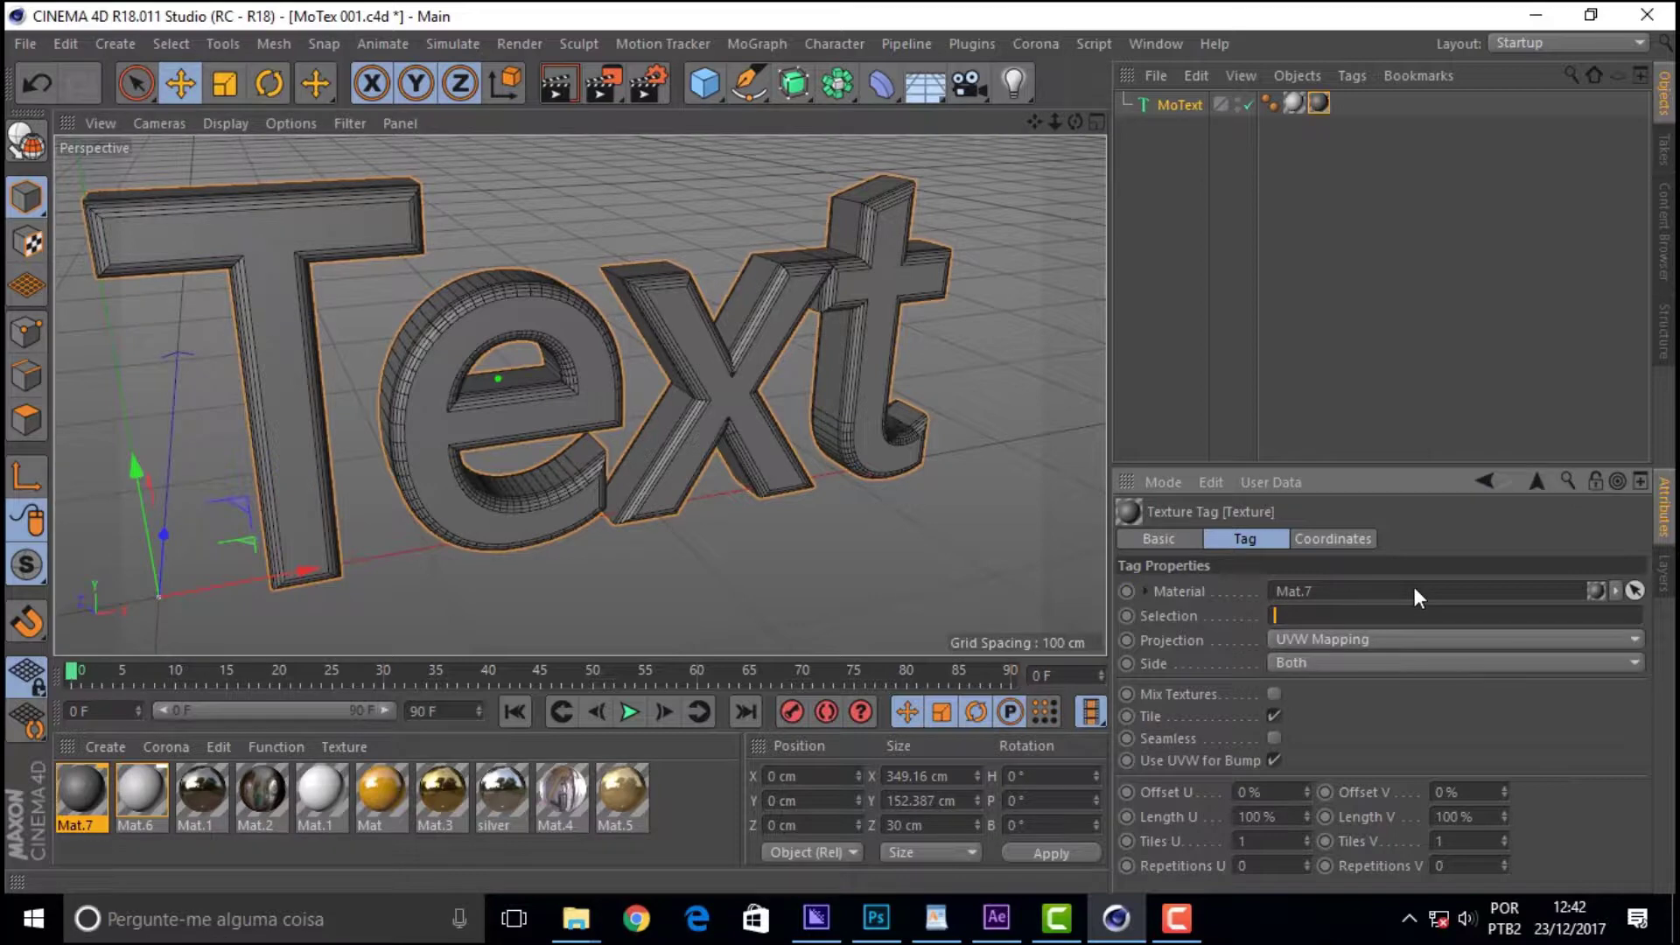
type("C1")
key("Return")
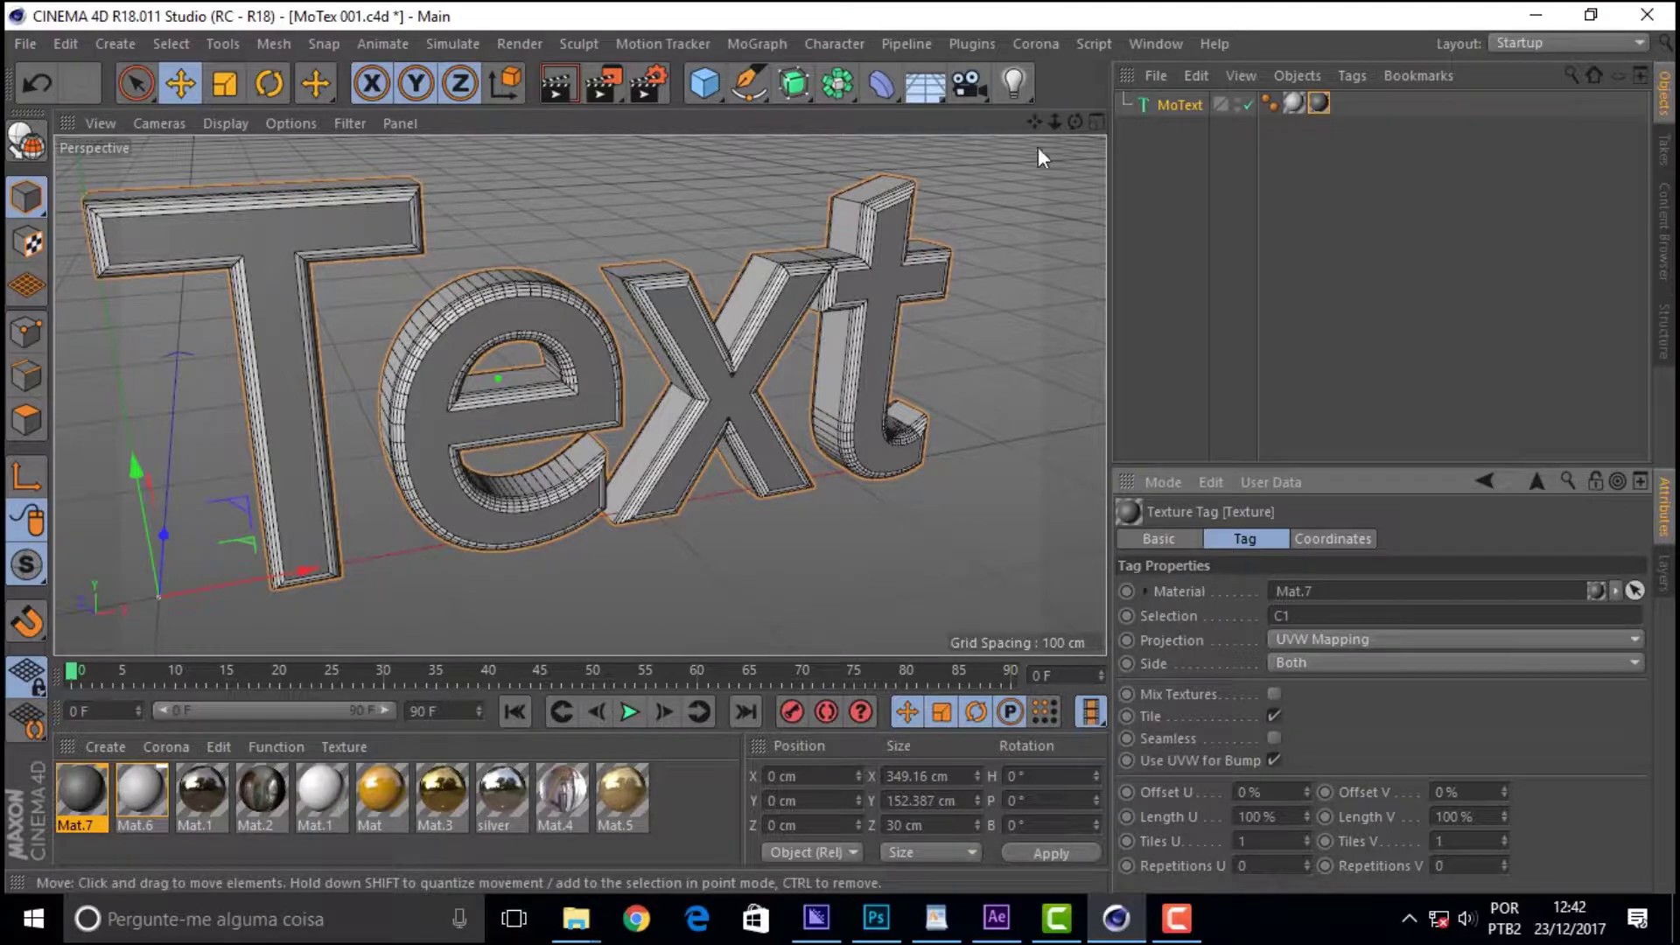
left_click_drag(1075, 121, 875, 131)
left_click_drag(1074, 121, 1074, 121)
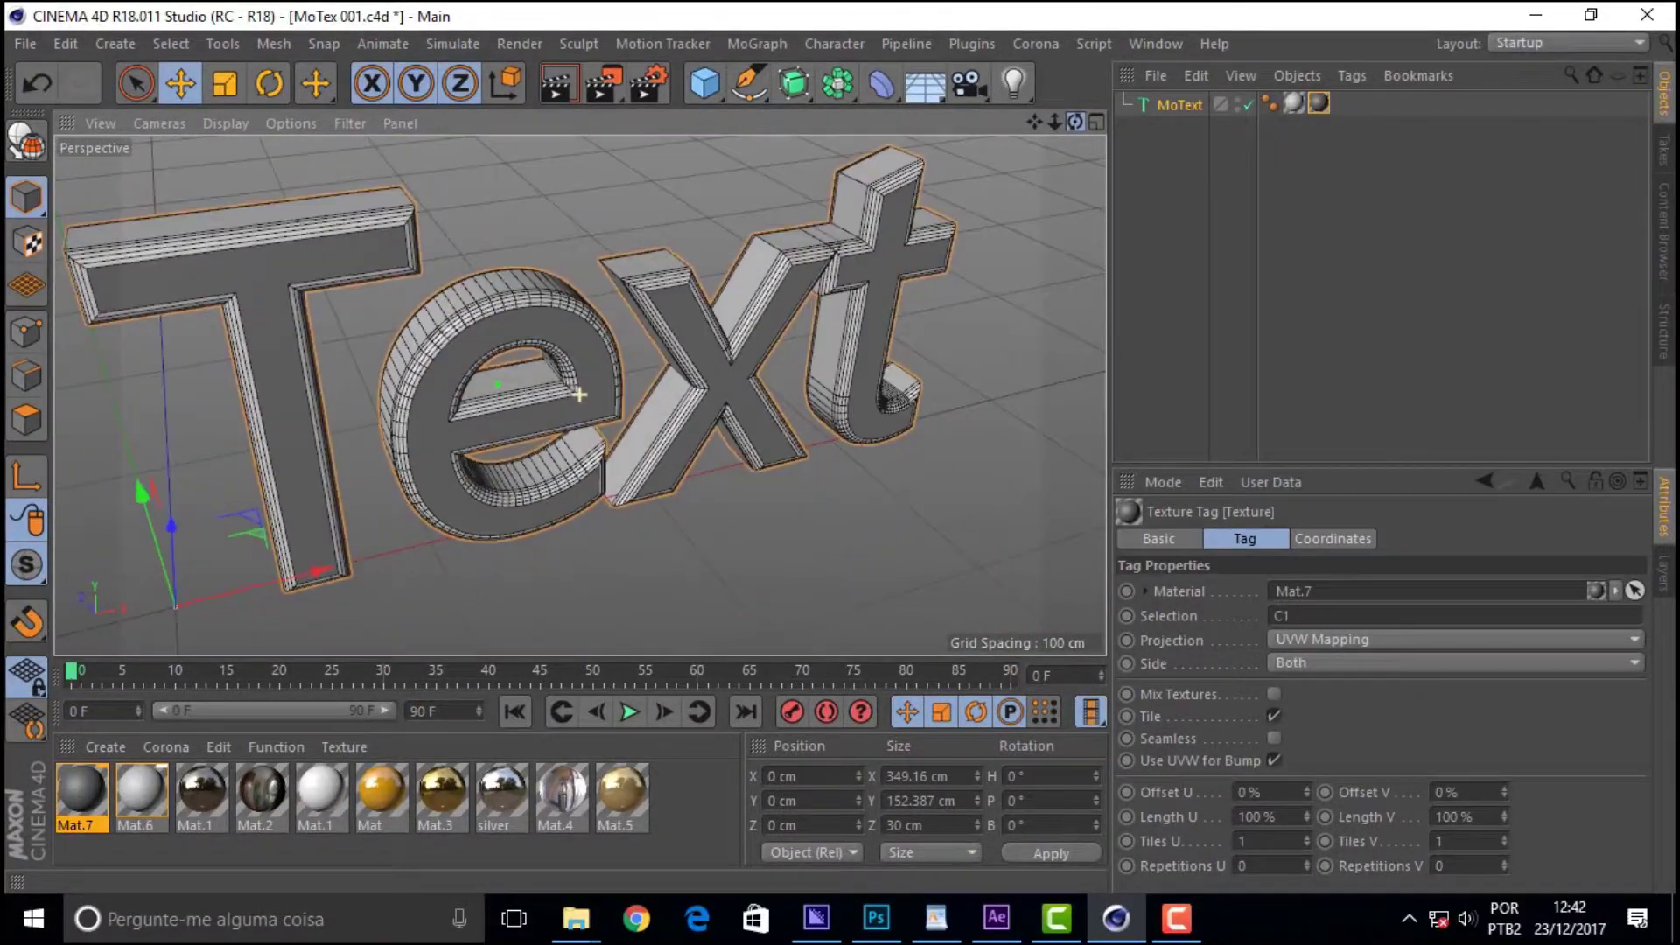
left_click_drag(1074, 121, 1075, 121)
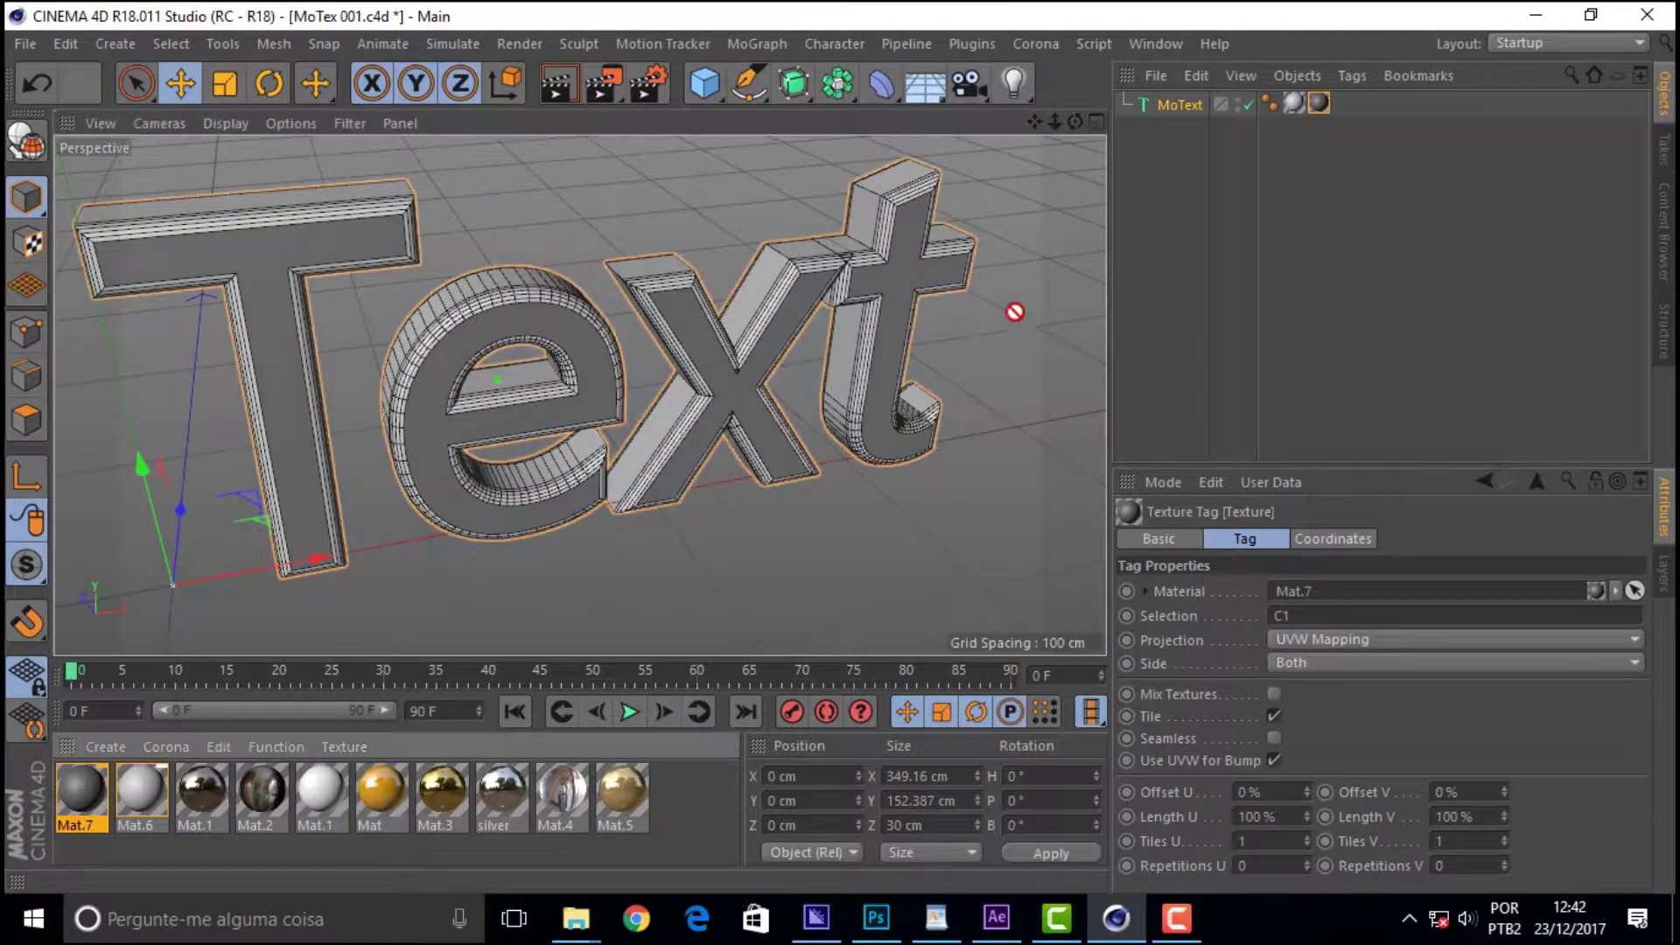
left_click_drag(71, 806, 1189, 103)
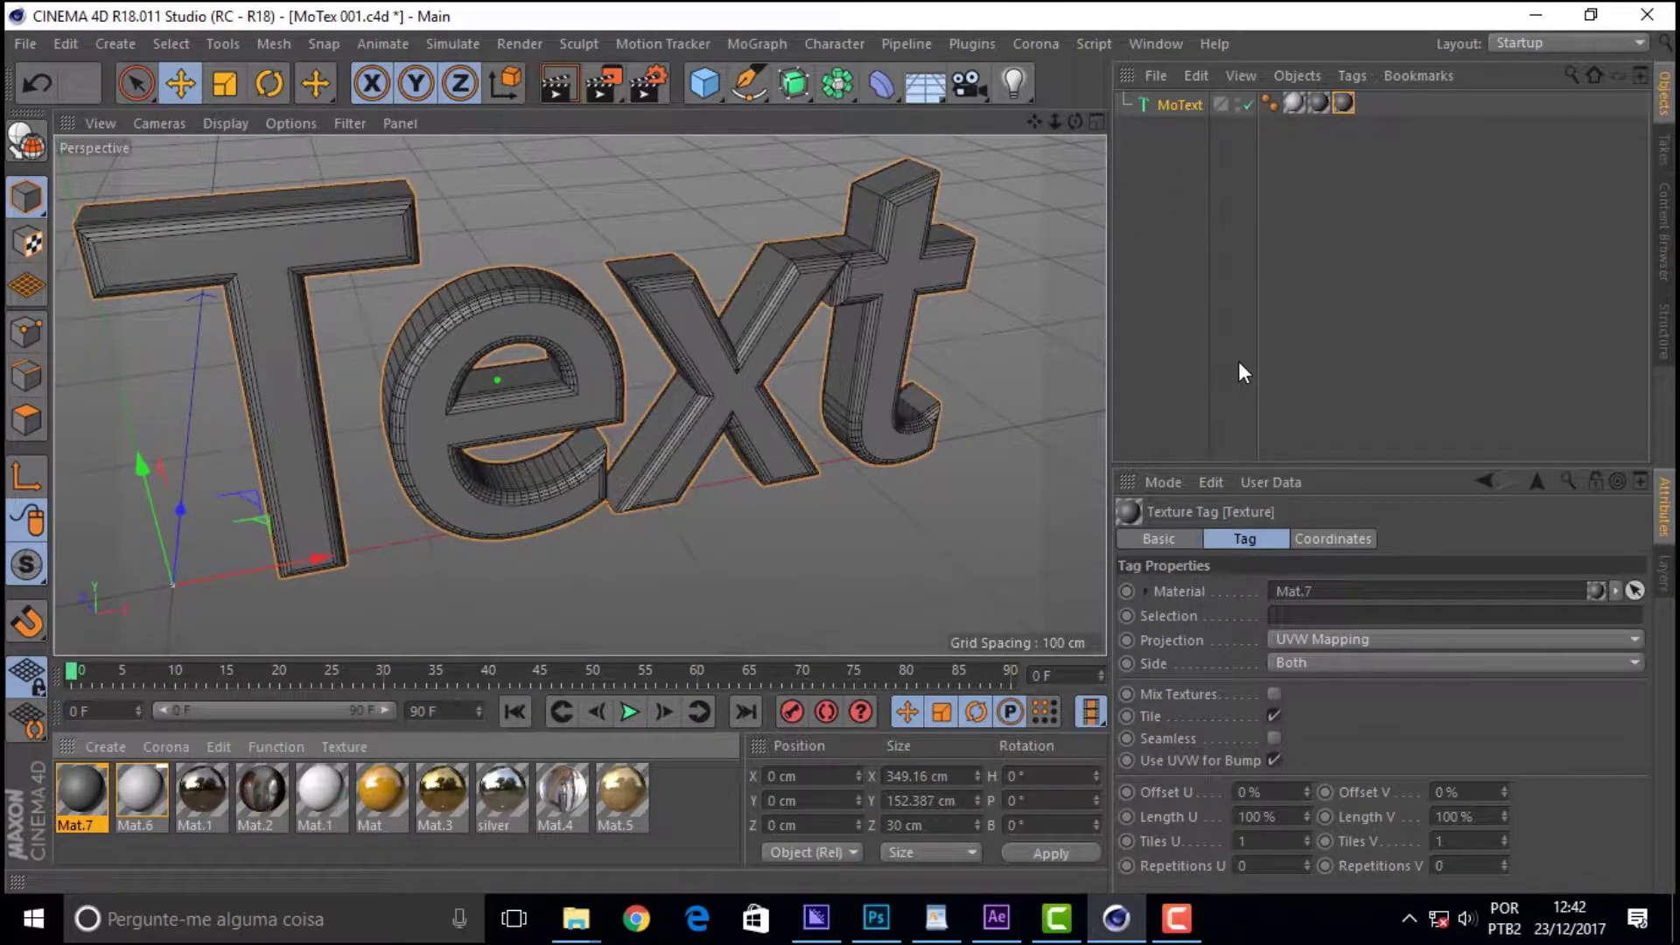
left_click(1279, 616)
type("C2")
left_click(1074, 453)
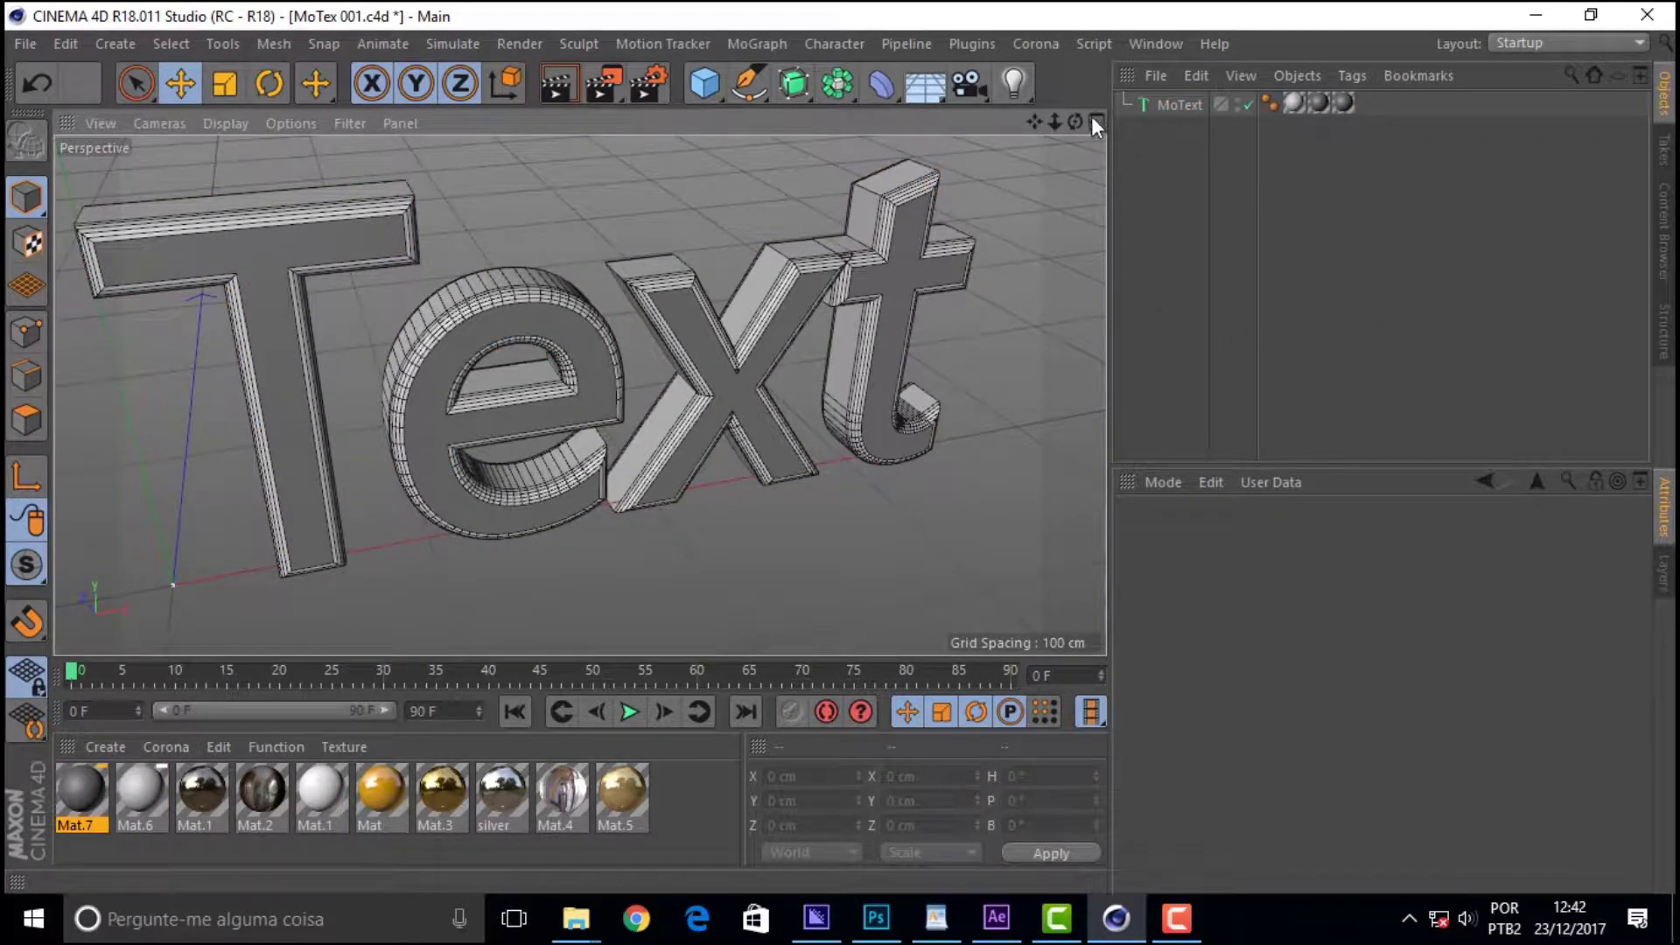
mouse_move(1075, 122)
left_mouse_down()
mouse_move(1138, 175)
mouse_move(1075, 123)
left_mouse_up()
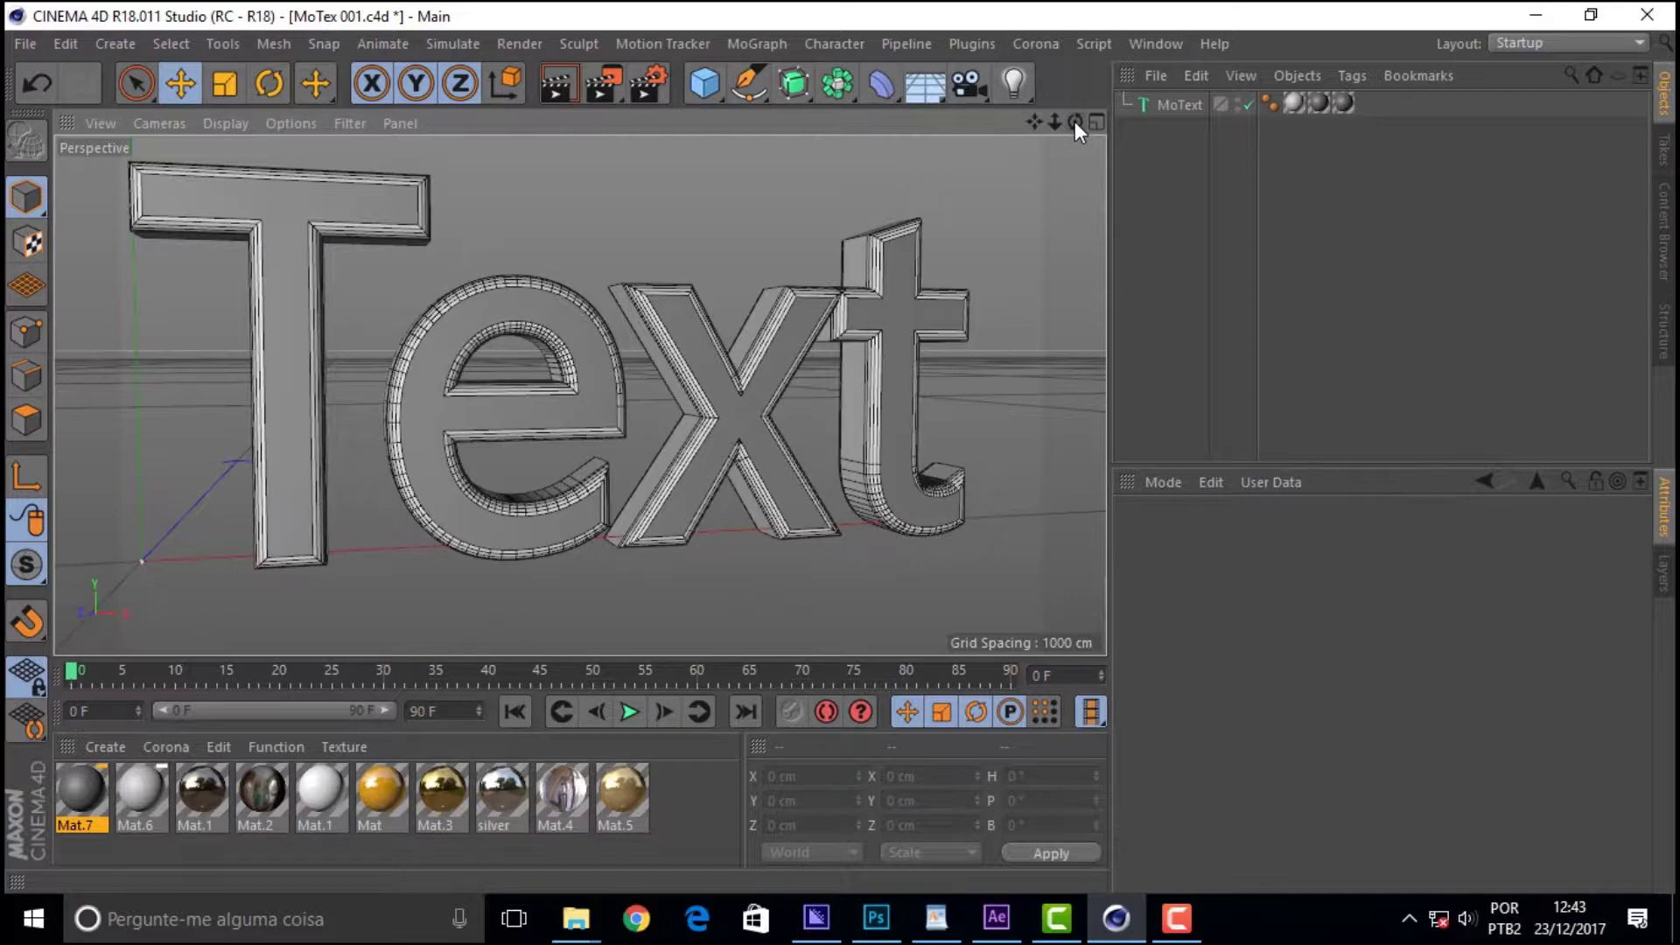
left_click_drag(1075, 120, 1075, 121)
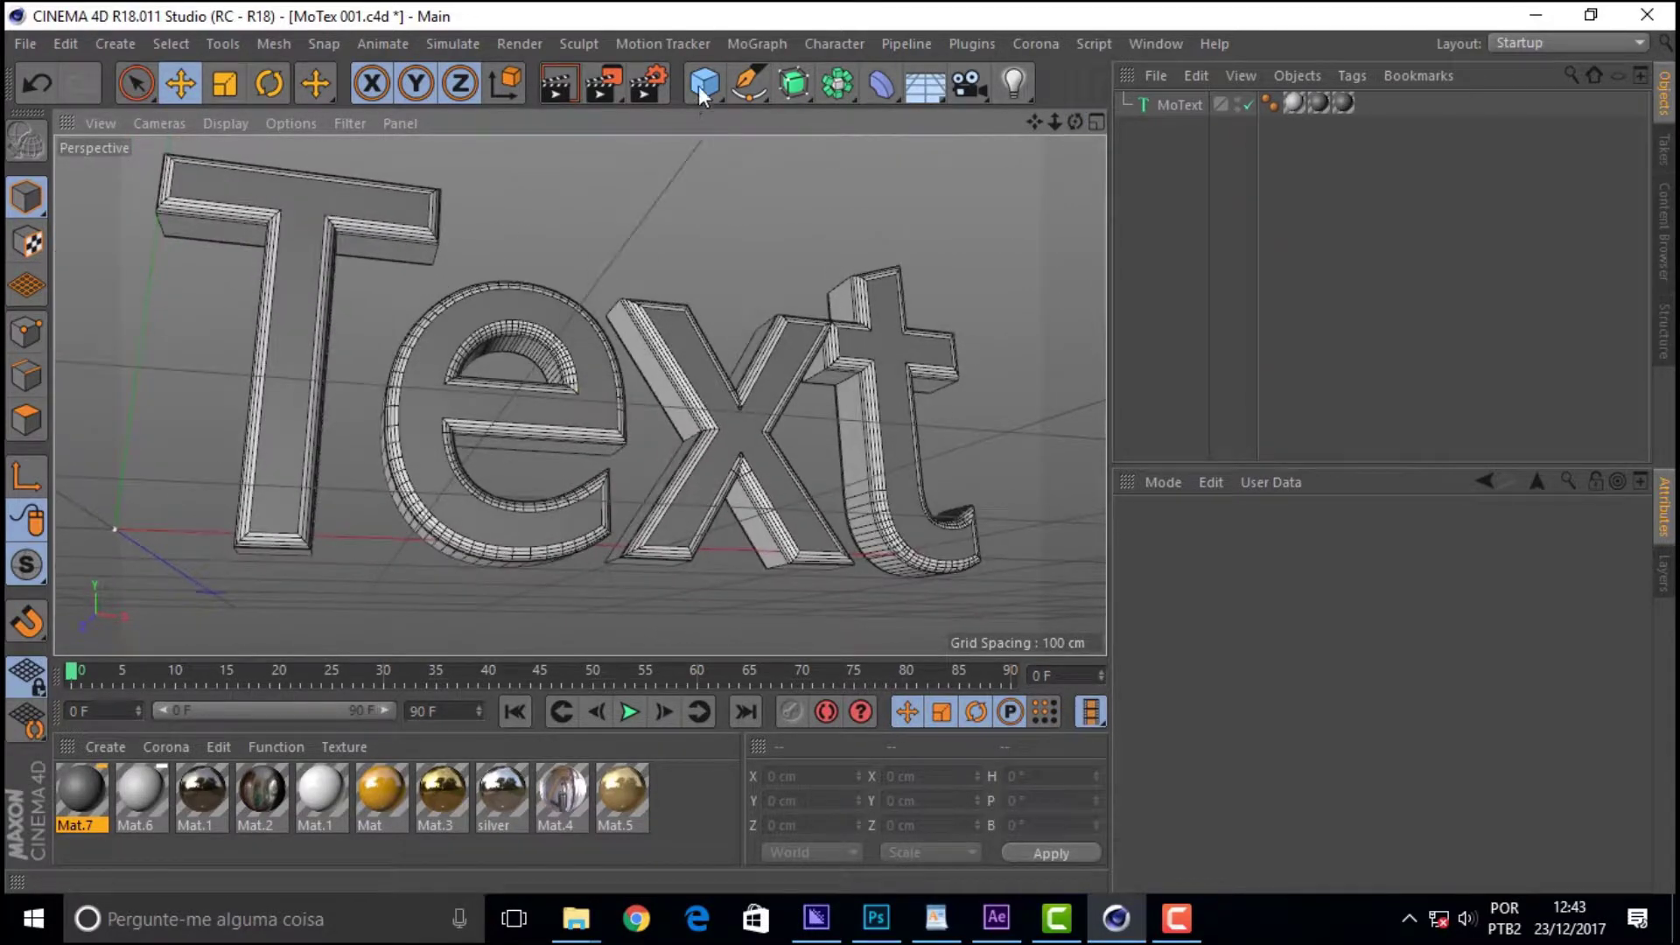
- Add a +Z-oriented upright Plane and move it behind the text
left_click(698, 86)
left_click(953, 163)
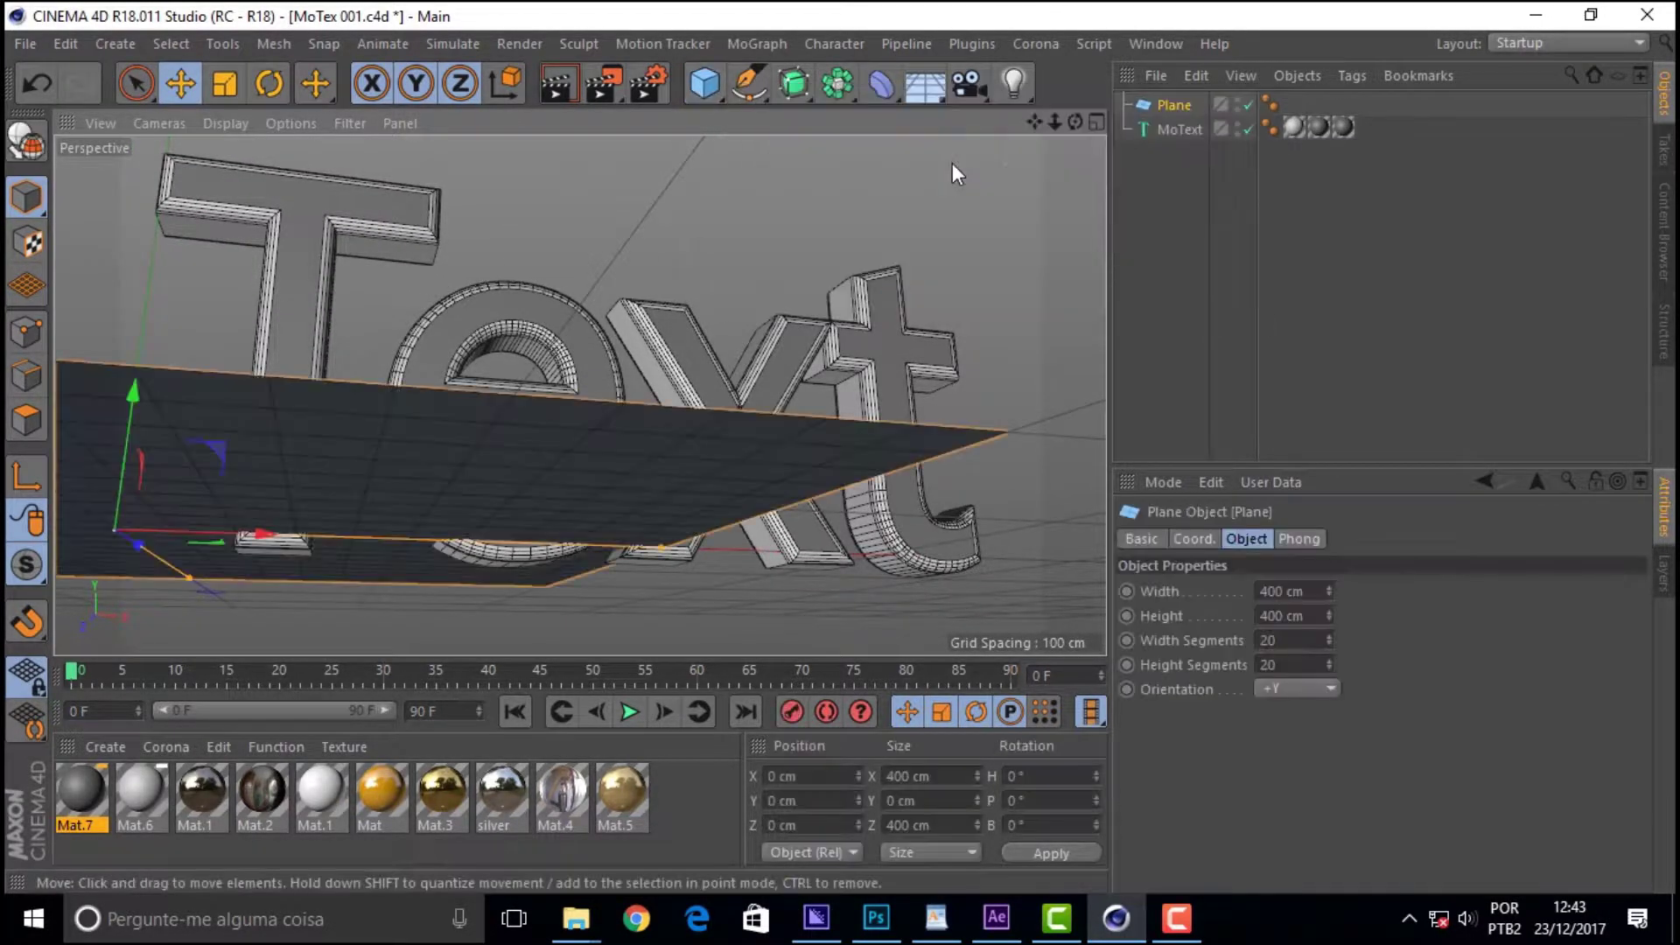
left_click(1286, 692)
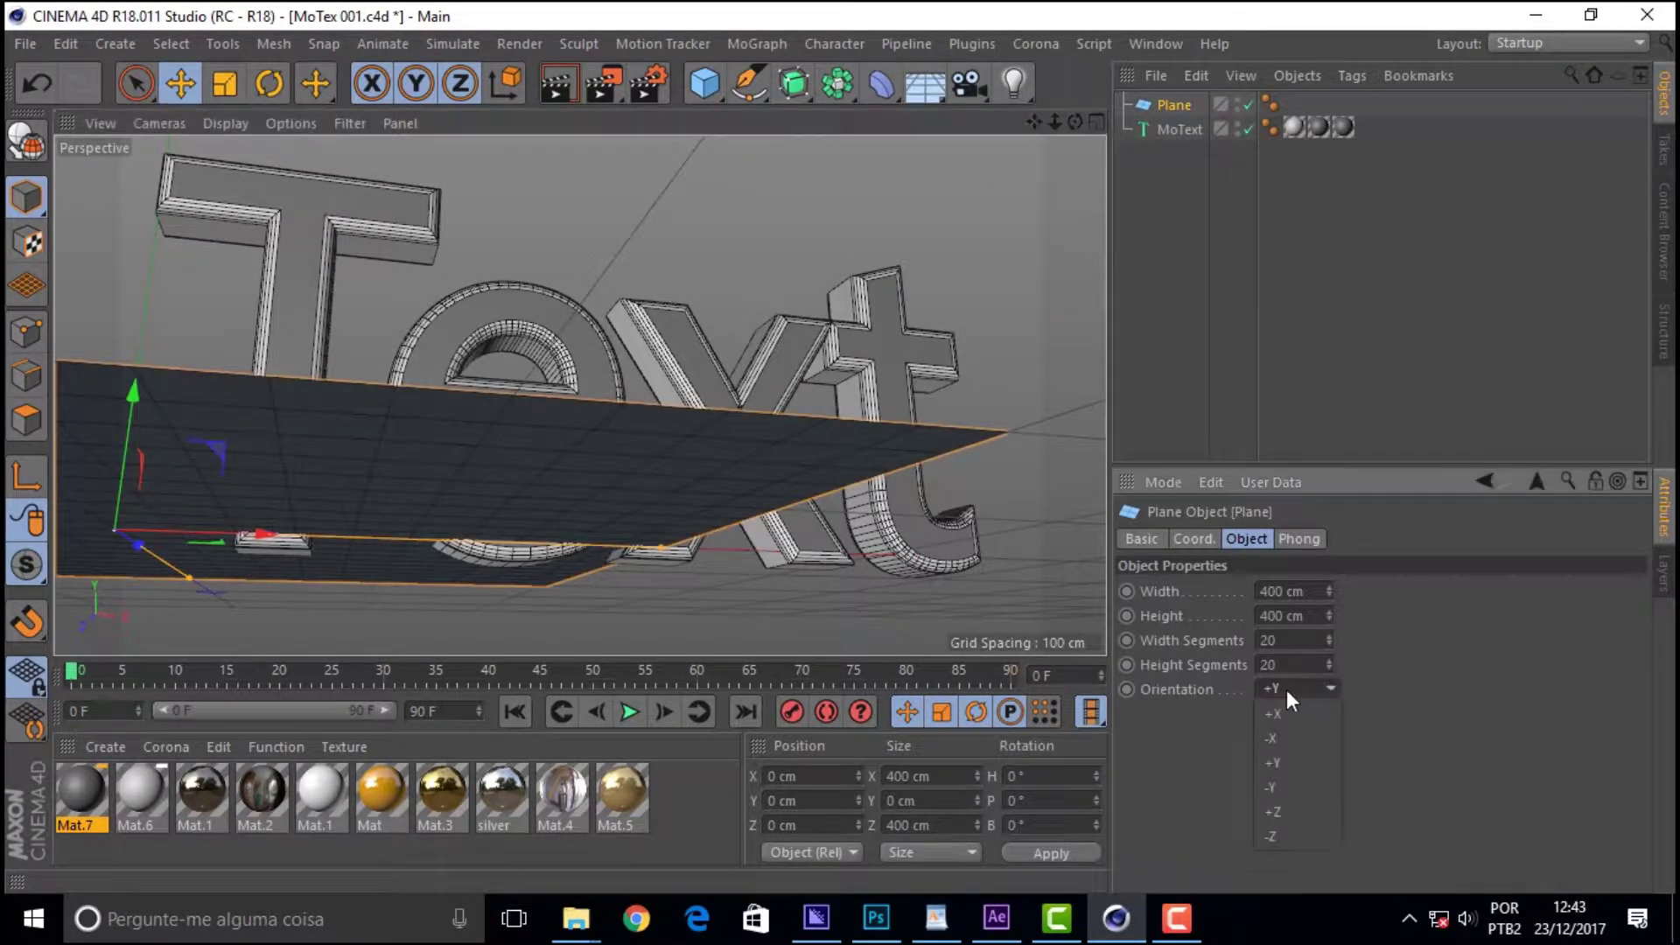
left_click(1307, 812)
mouse_move(1075, 120)
left_mouse_down()
mouse_move(1006, 103)
mouse_move(1036, 120)
left_mouse_up()
mouse_move(497, 536)
left_mouse_down()
mouse_move(573, 375)
mouse_move(705, 261)
left_mouse_up()
mouse_move(1074, 121)
left_mouse_down()
mouse_move(1075, 140)
mouse_move(1049, 118)
mouse_move(1541, 594)
left_mouse_up()
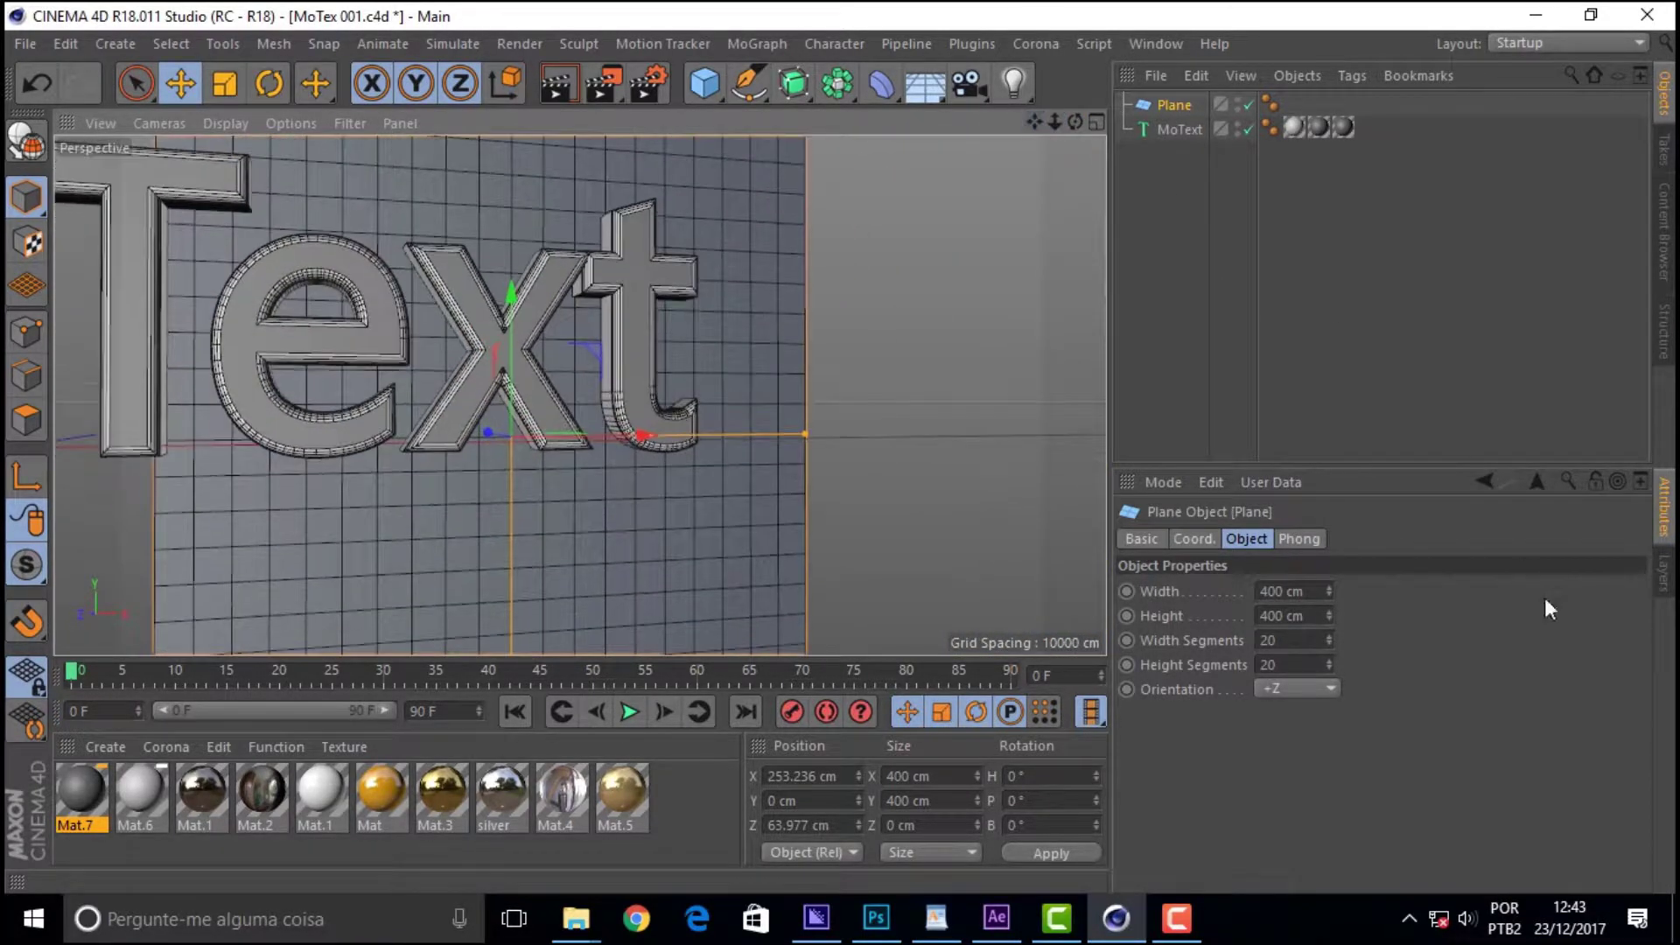
- Set the plane's width and height to 2000 cm
left_click(1297, 591)
type("2000")
key("Tab")
type("2000")
key("Return")
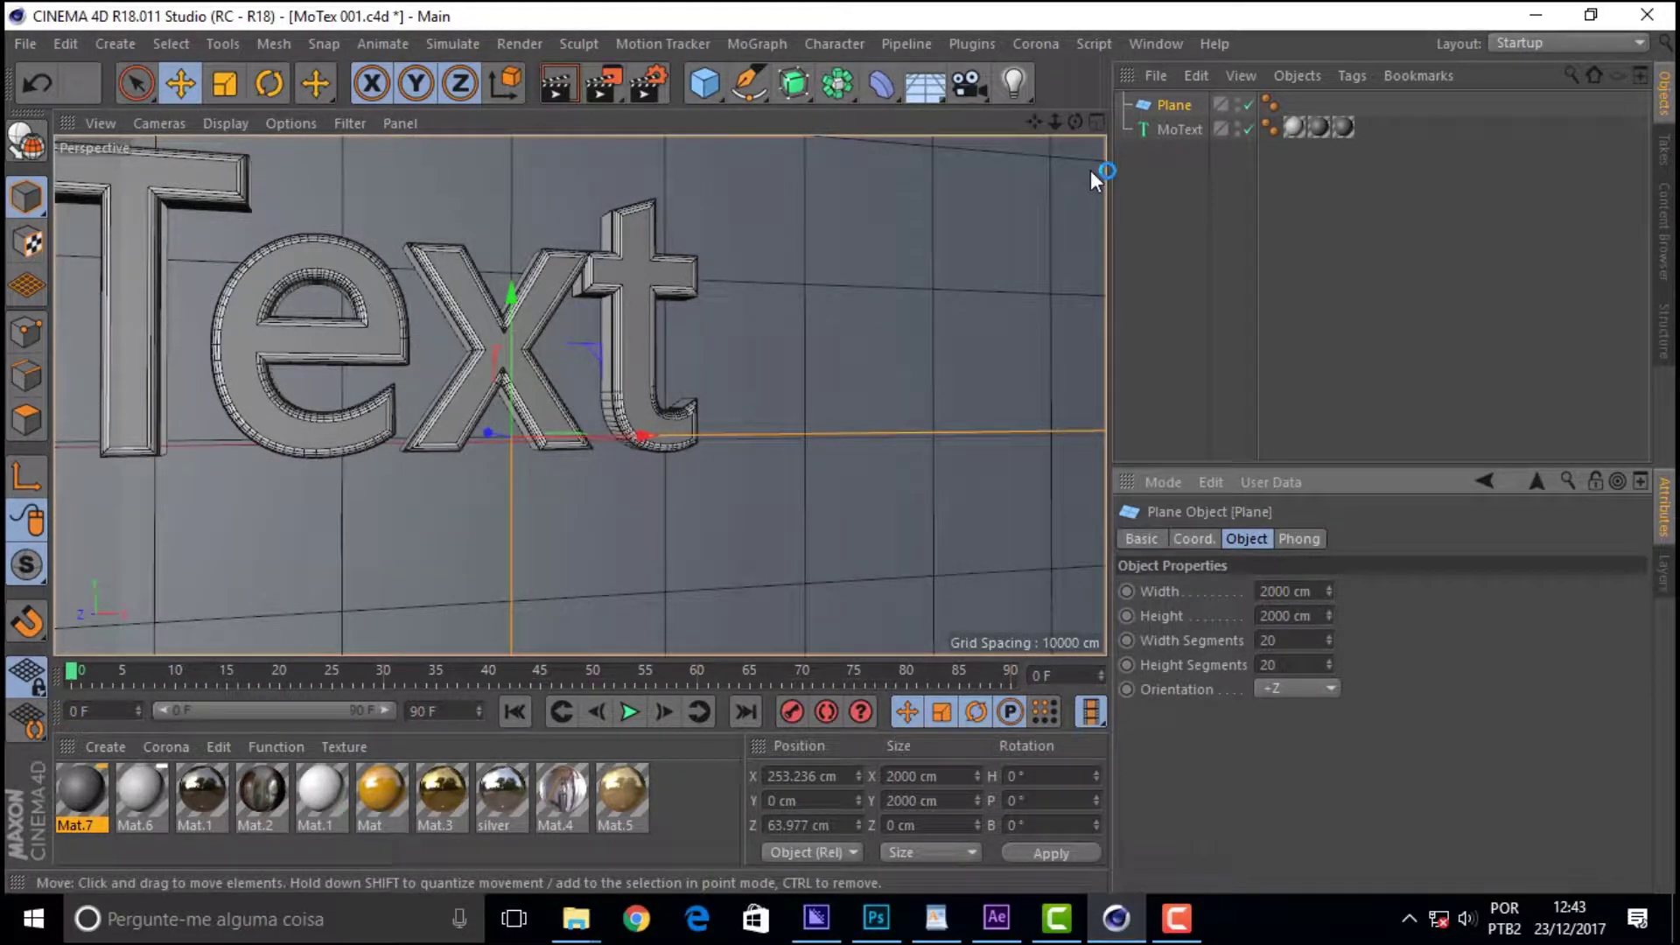
- Add a light to the right of the text and render a viewport preview
mouse_move(1032, 123)
left_mouse_down()
mouse_move(1075, 121)
mouse_move(1034, 114)
left_mouse_up()
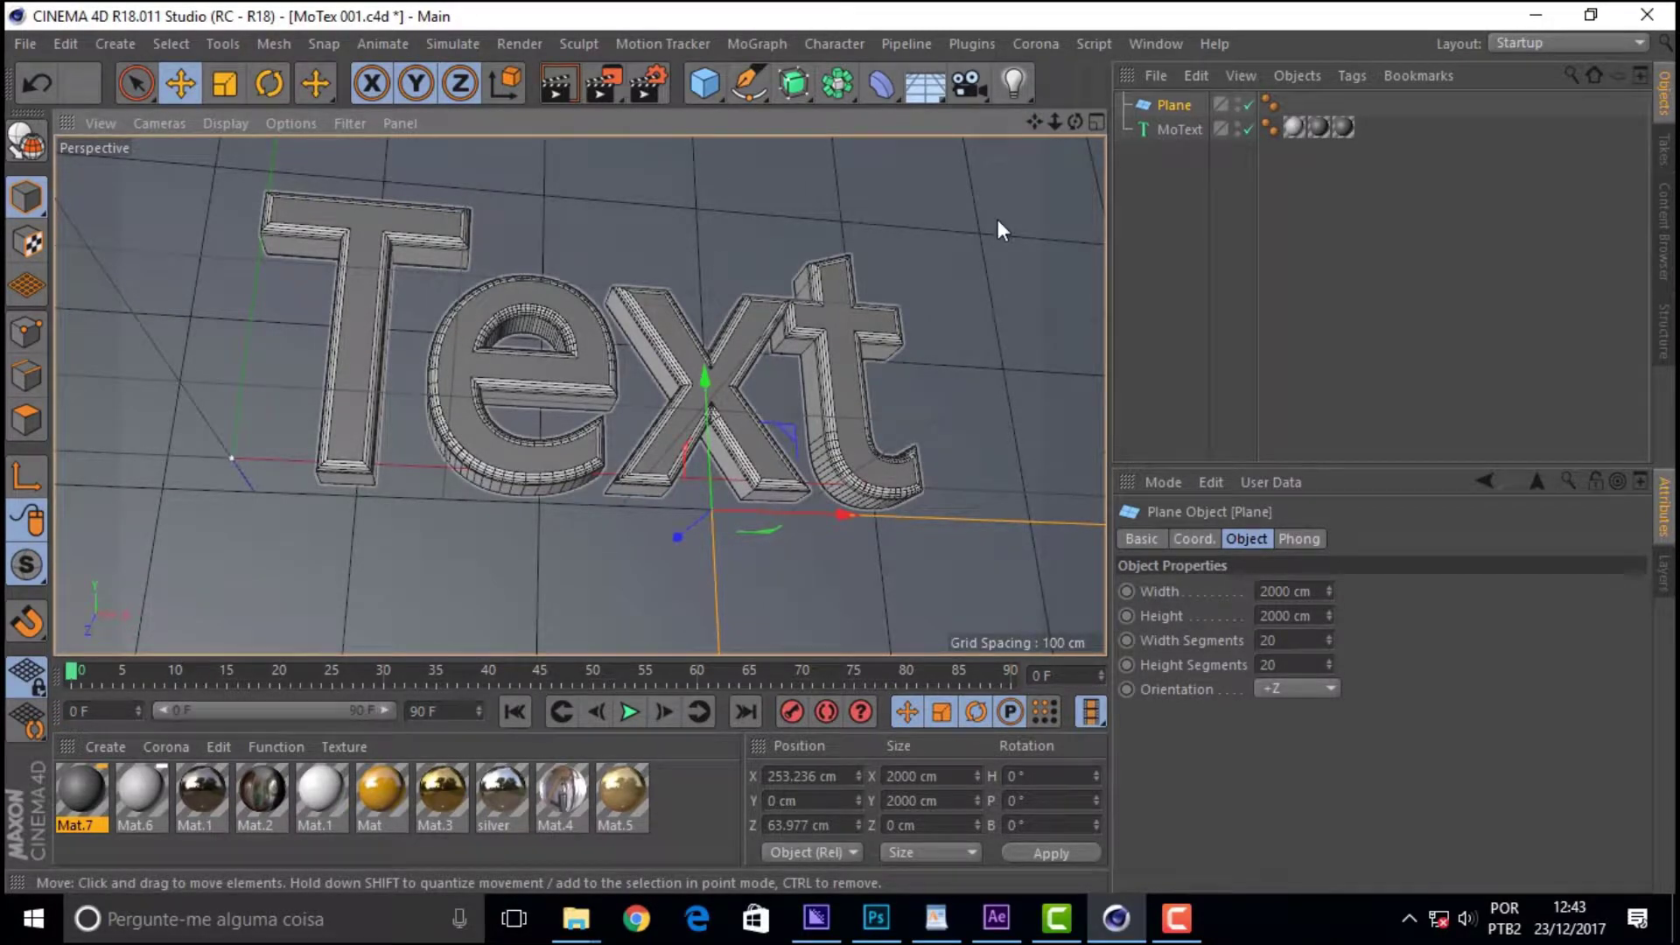
left_click_drag(1075, 122, 1031, 190)
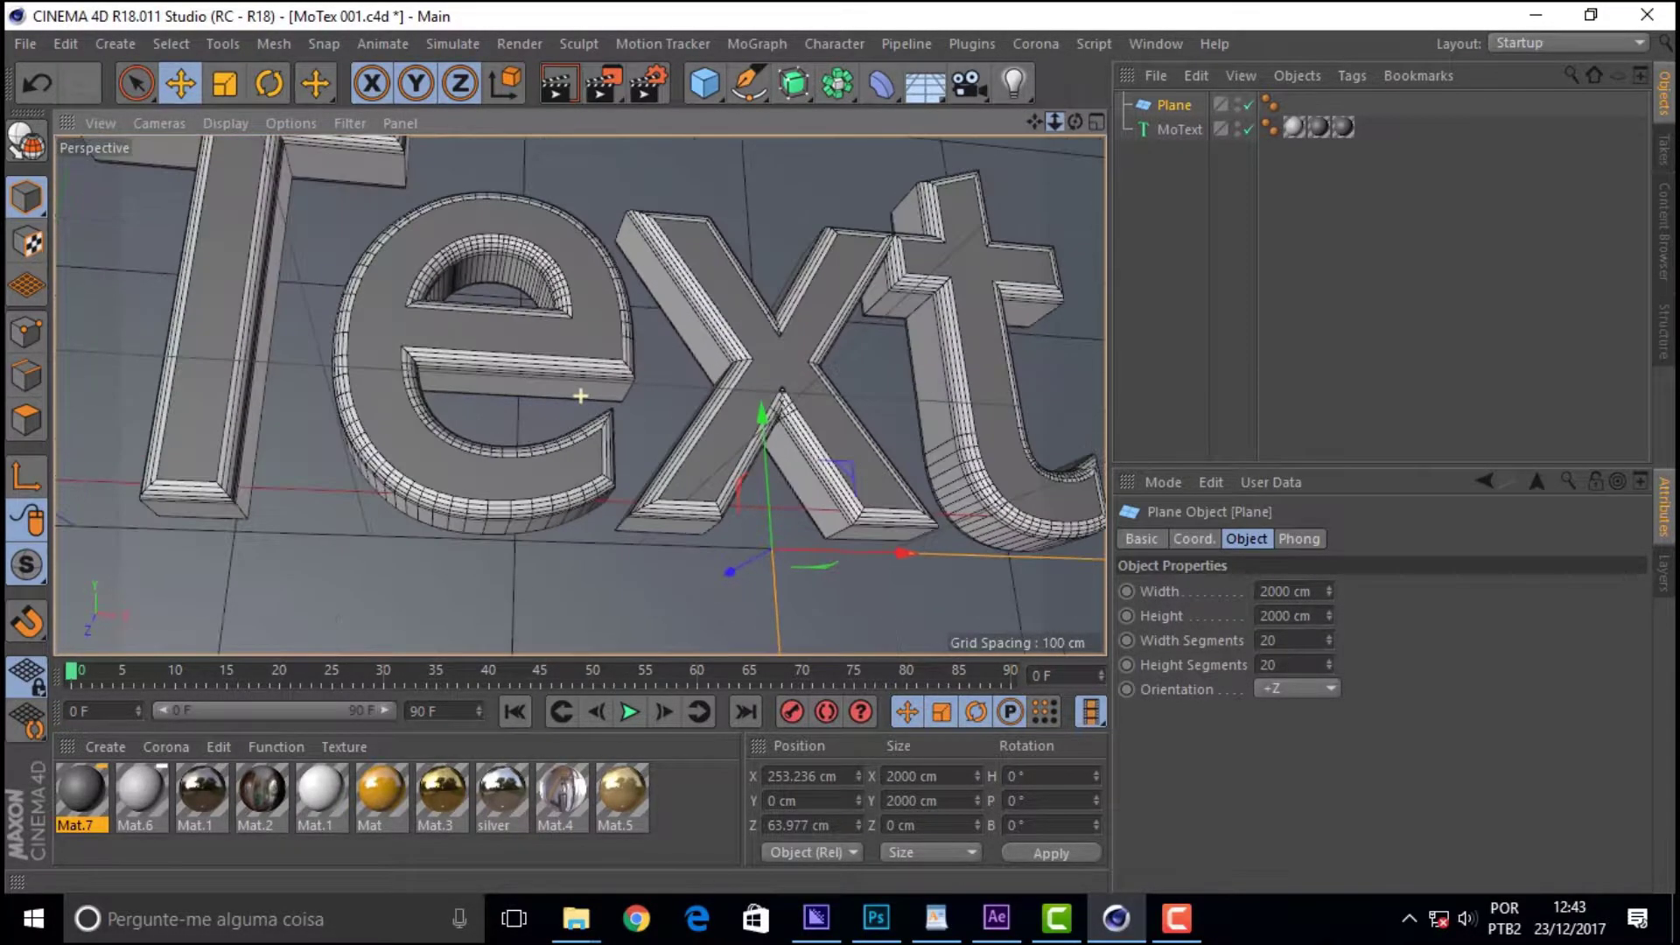
left_click(558, 81)
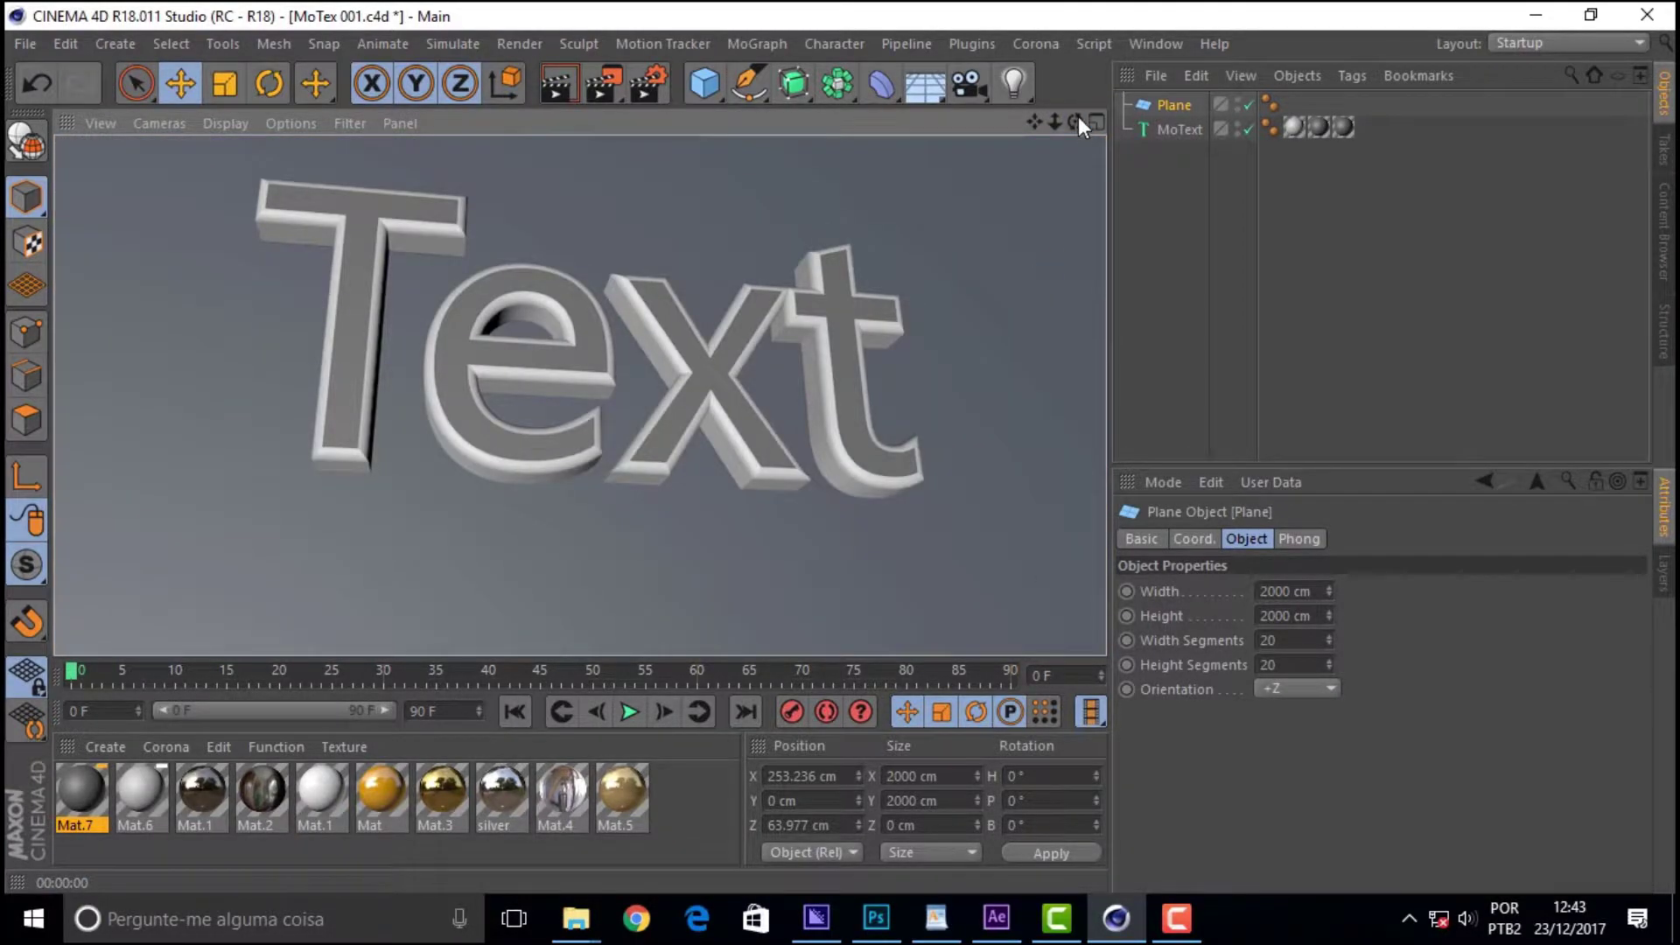
left_click_drag(1076, 120, 690, 125)
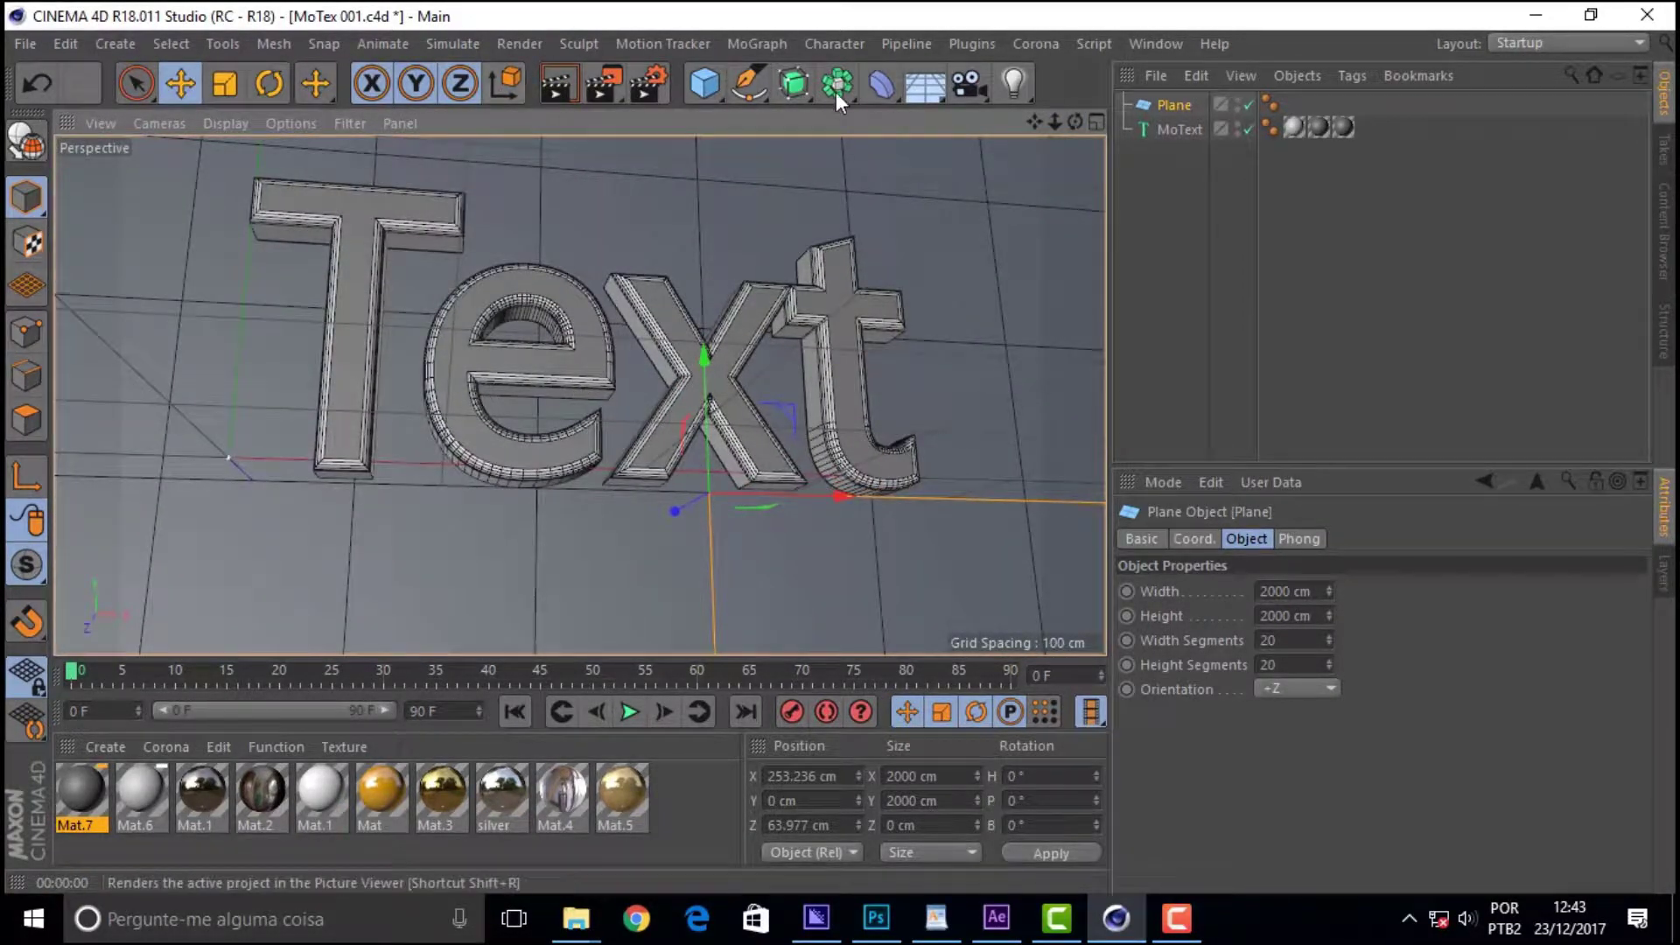
left_click(1014, 87)
mouse_move(372, 461)
left_mouse_down()
mouse_move(953, 485)
mouse_move(1108, 402)
mouse_move(1020, 451)
mouse_move(921, 350)
left_mouse_up()
left_click(561, 84)
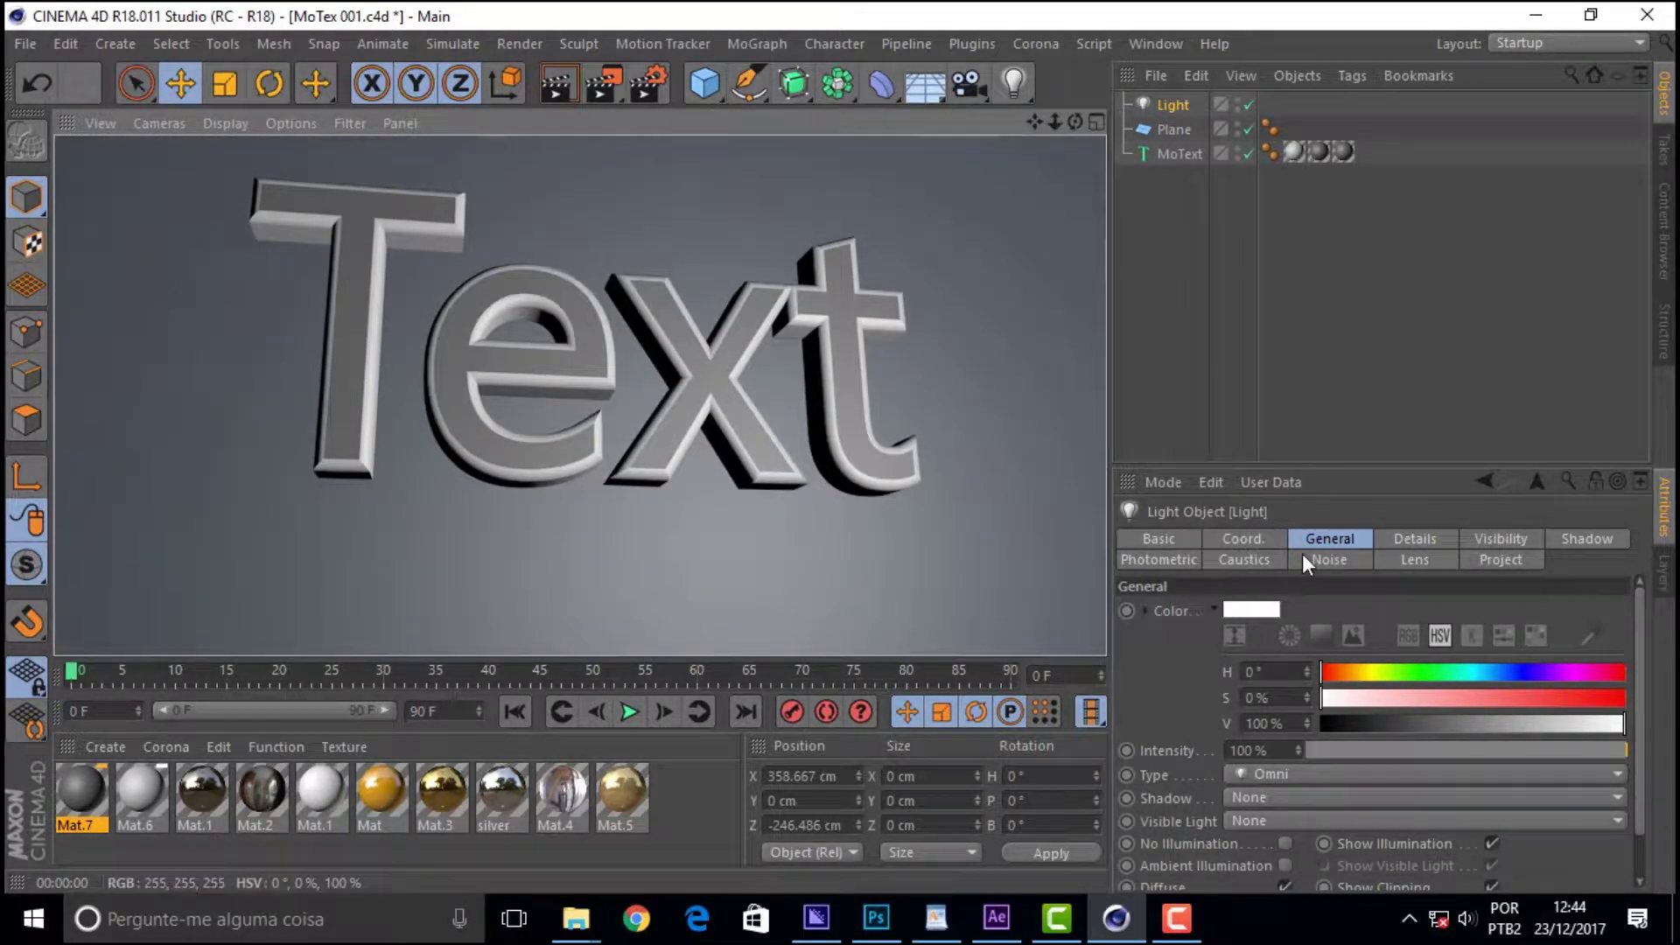
- Give the light Shadow Maps (Soft) shadows at 2000x2000 resolution and render
left_click(1569, 537)
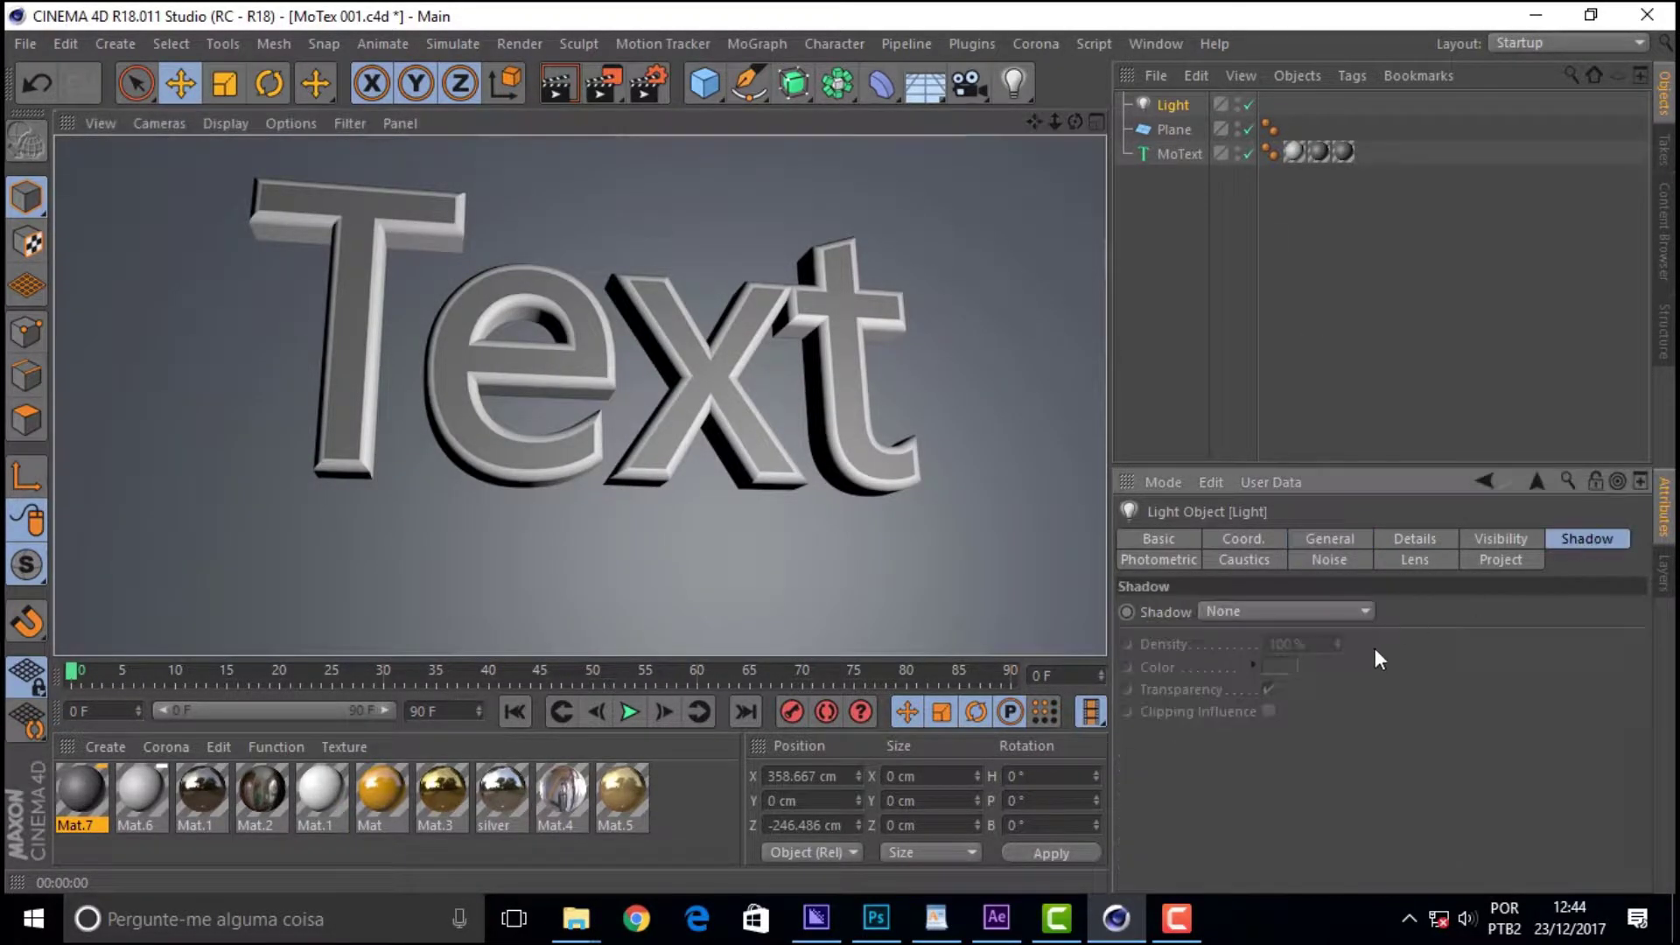
left_click(1304, 610)
left_click(1300, 662)
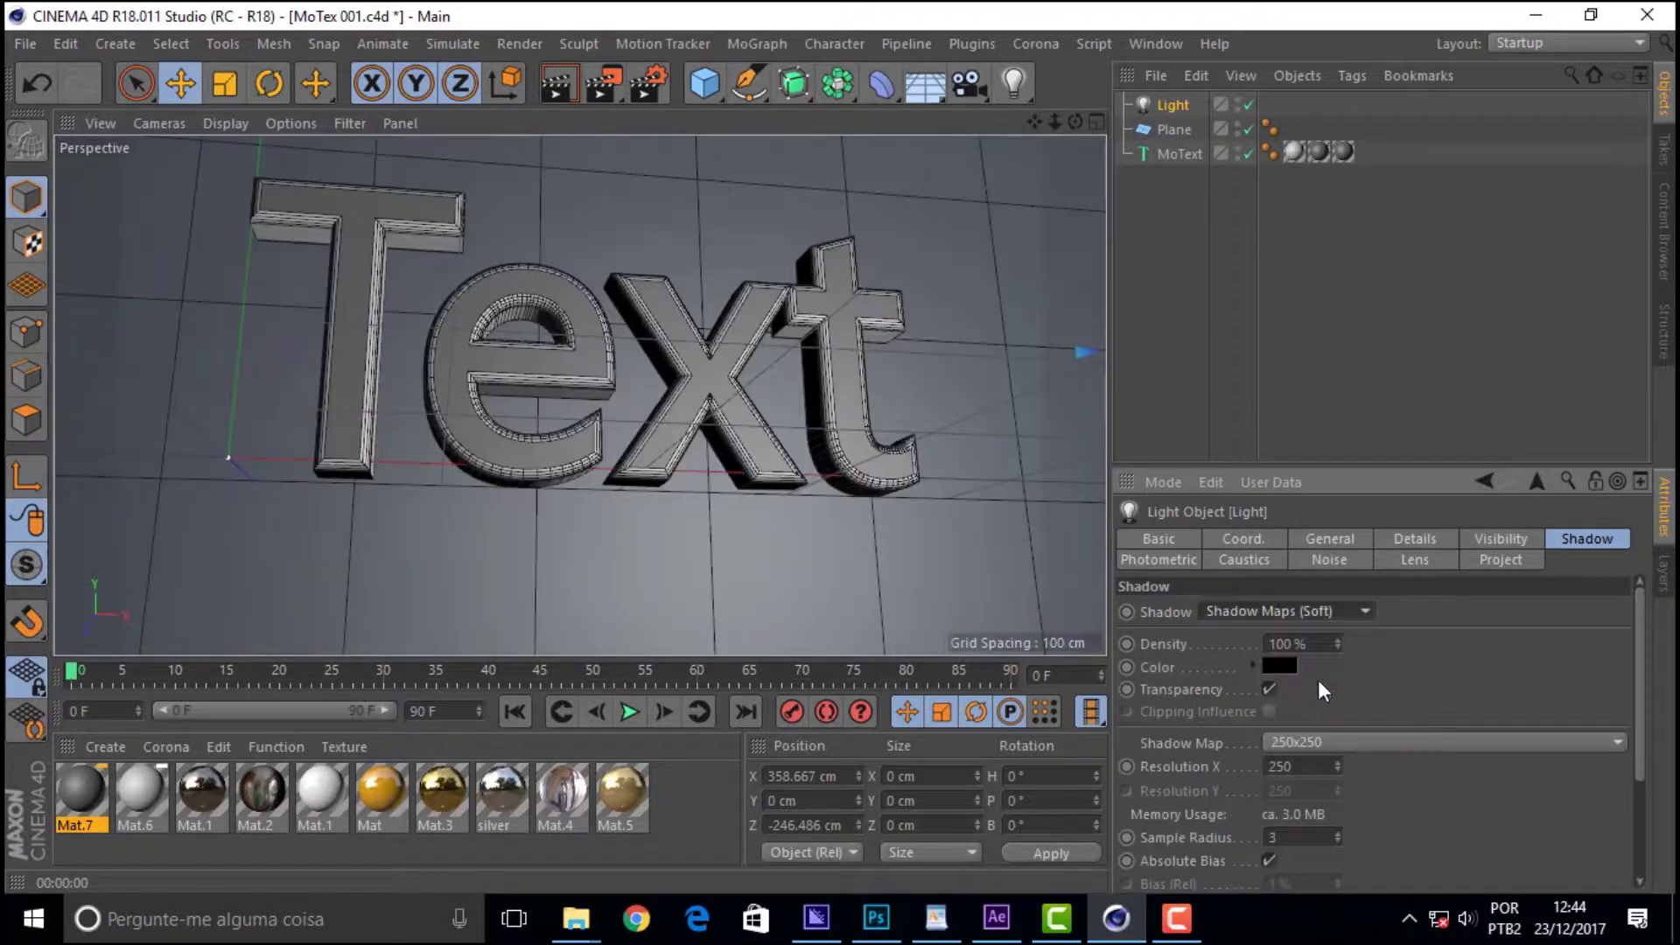
left_click(1410, 746)
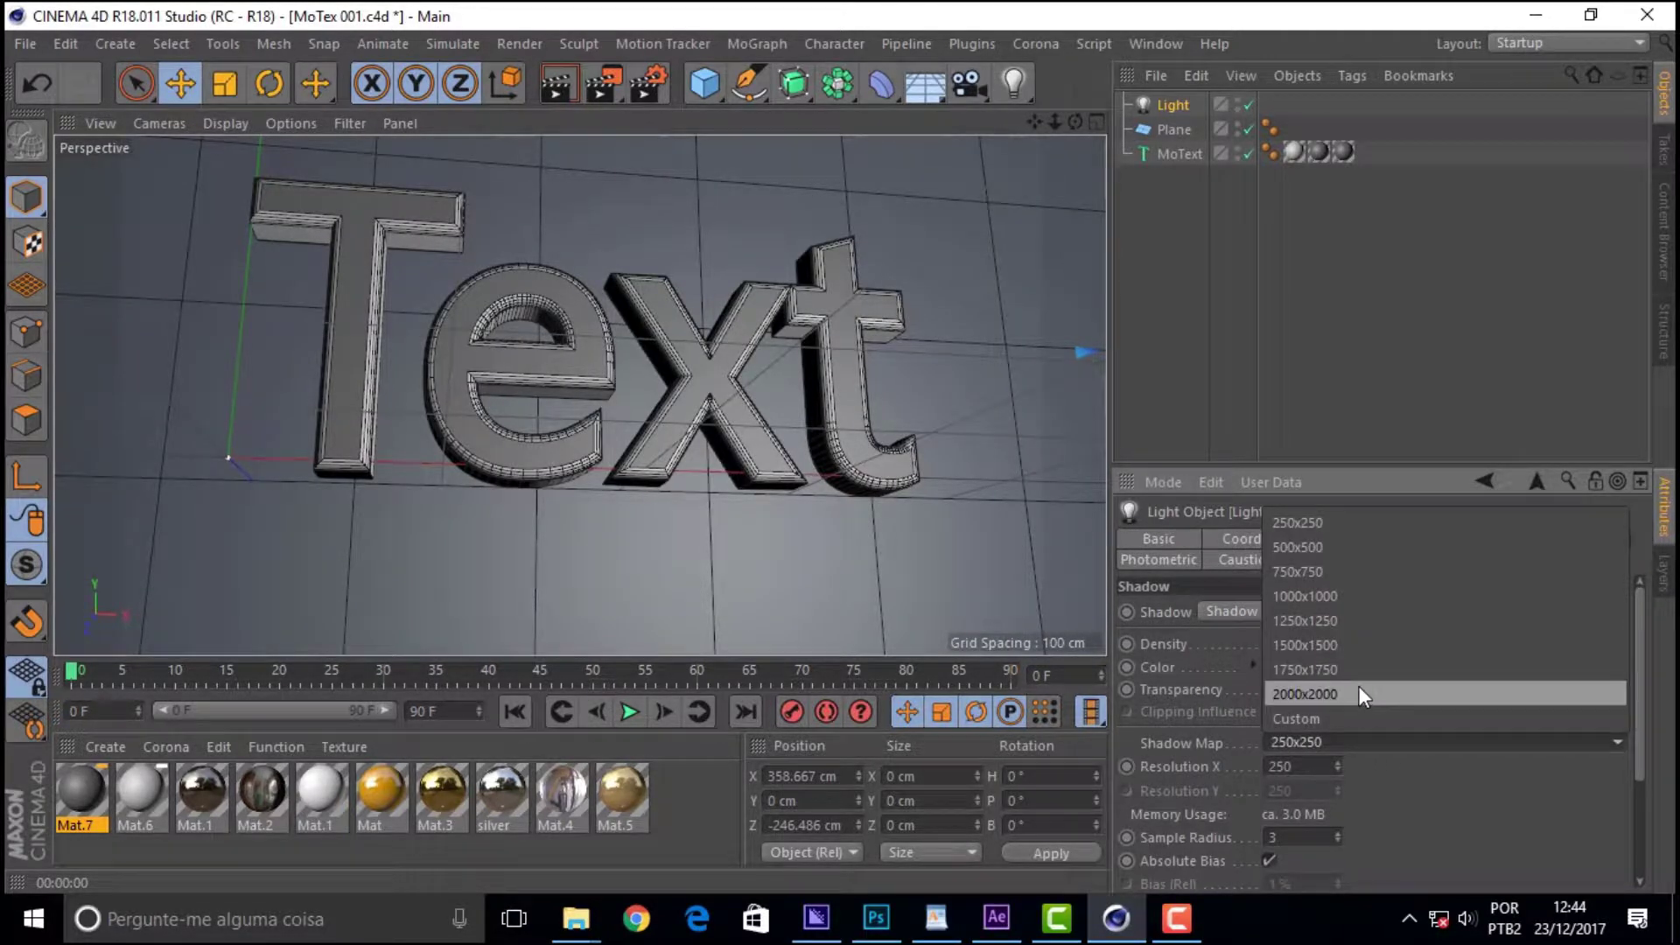
left_click(1358, 685)
left_click(557, 85)
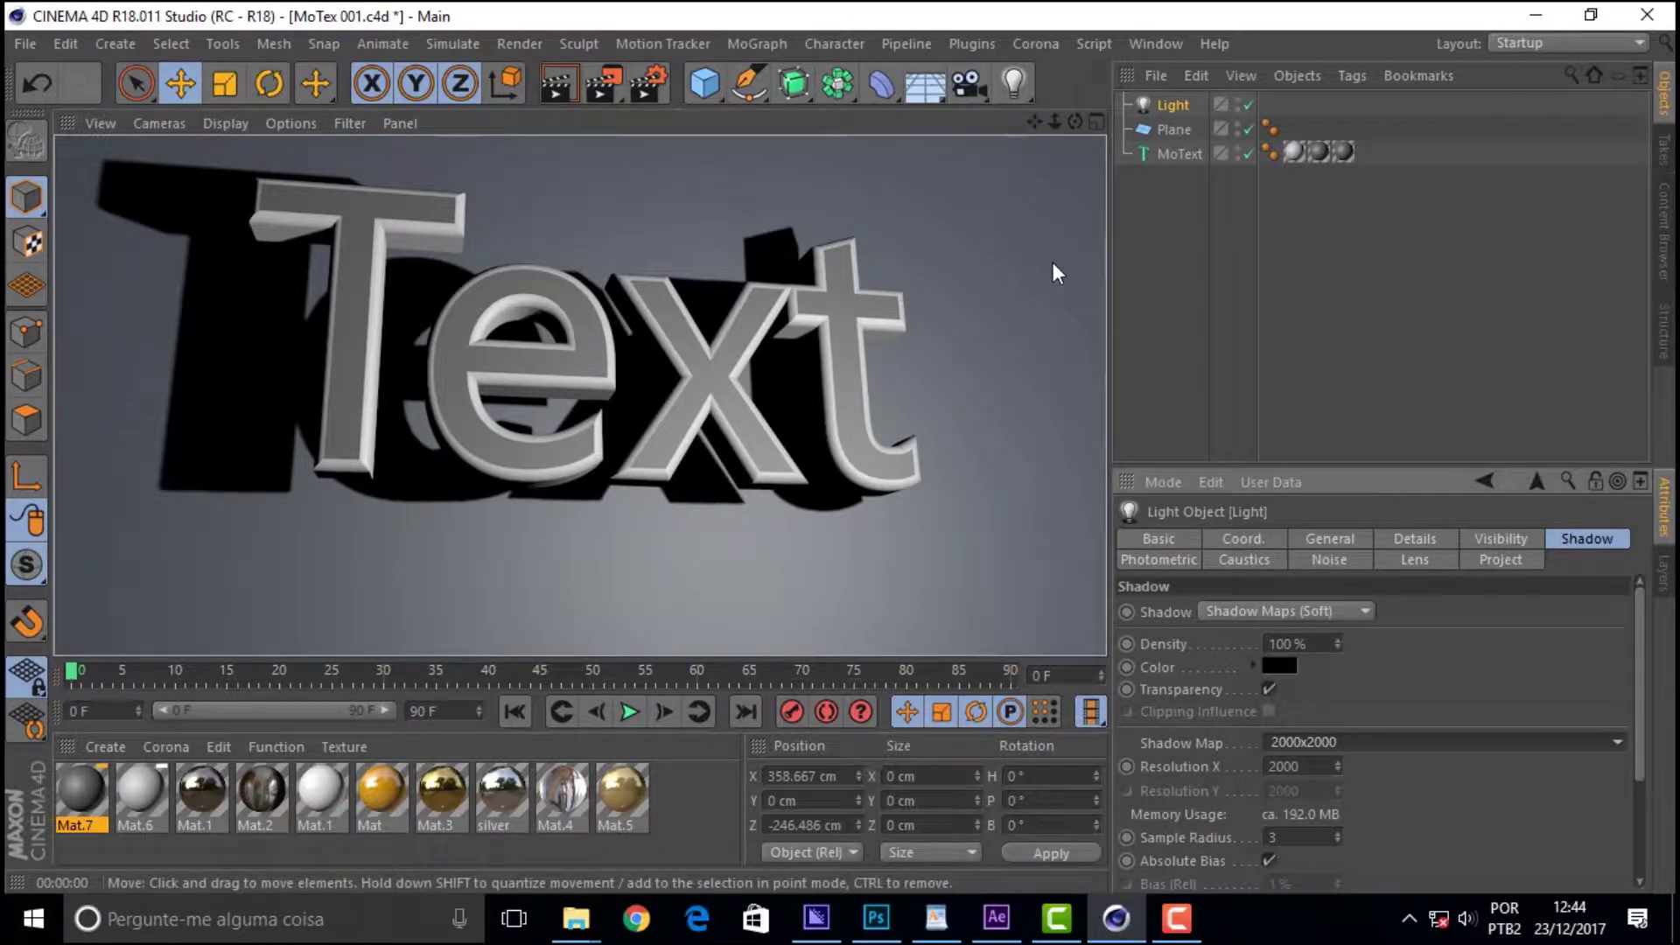
- Re-render the shadows from a closer view, then add a Sky object
left_click_drag(1075, 119, 987, 123)
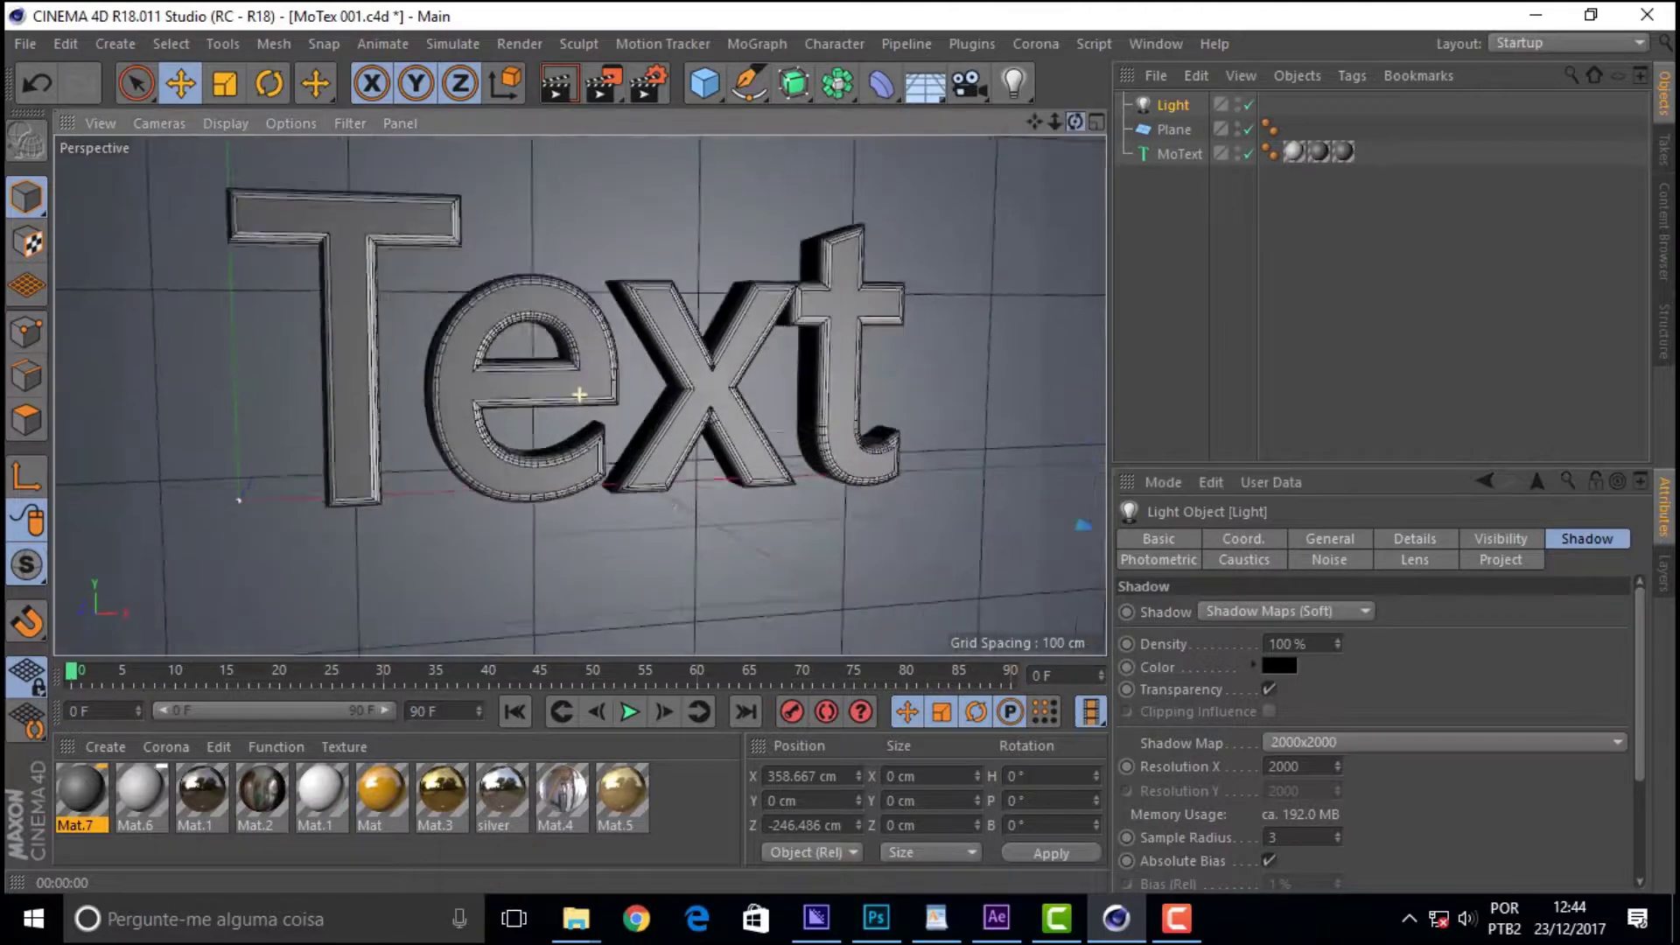
left_click(560, 88)
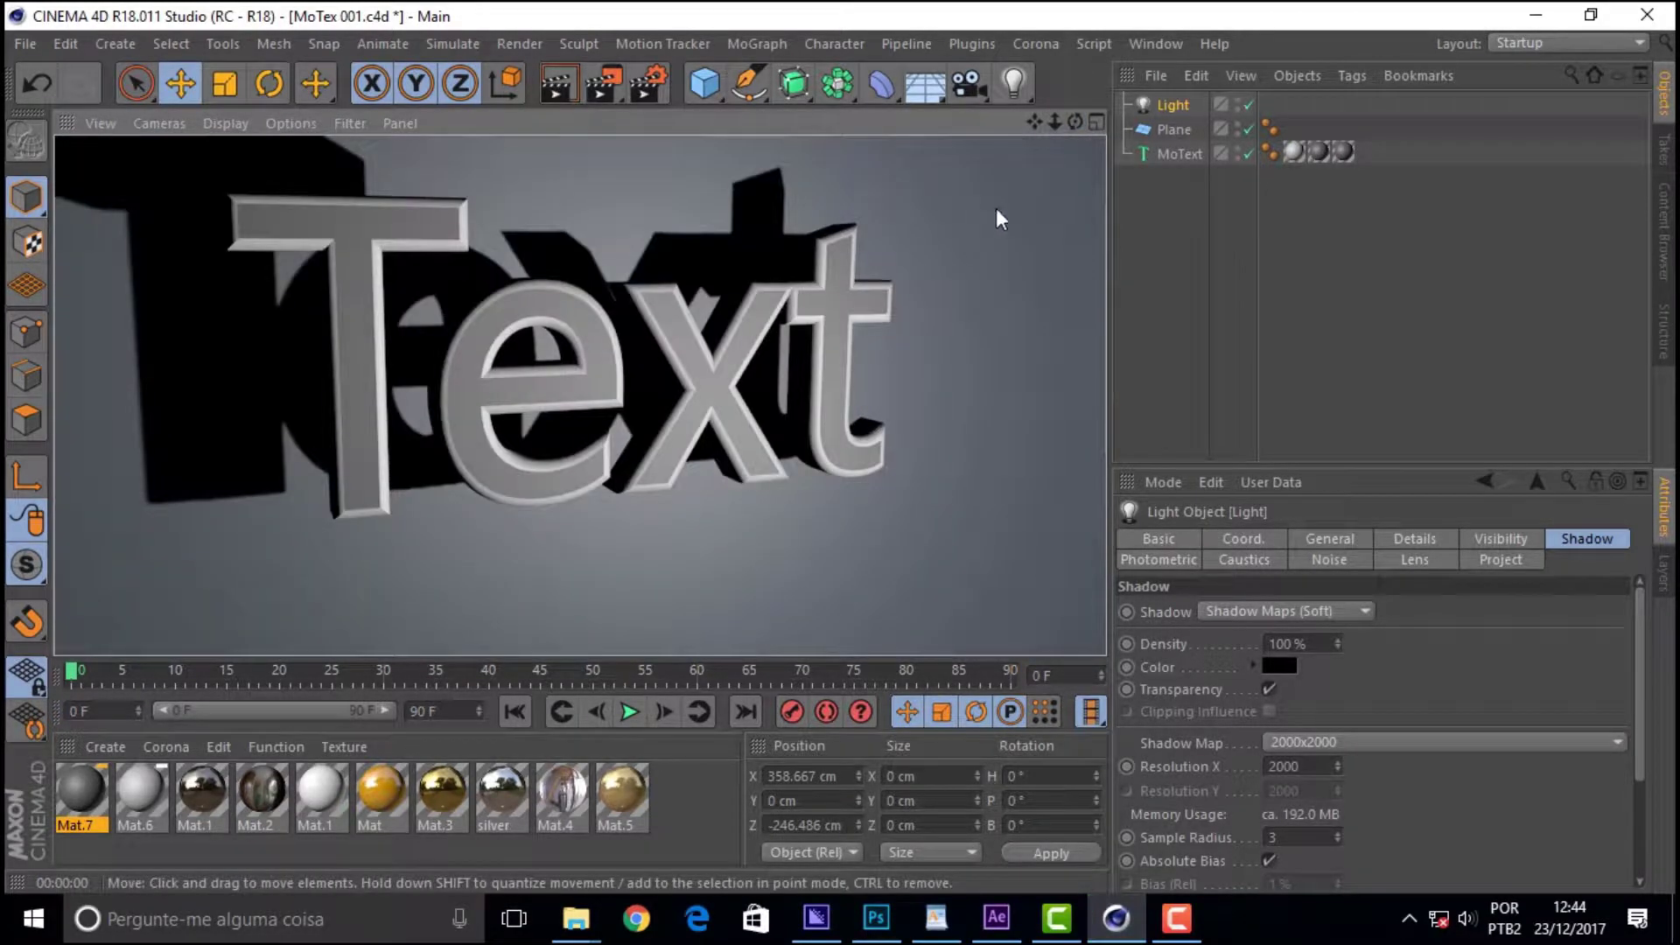
mouse_move(1055, 123)
left_mouse_down()
mouse_move(582, 379)
mouse_move(580, 396)
left_mouse_up()
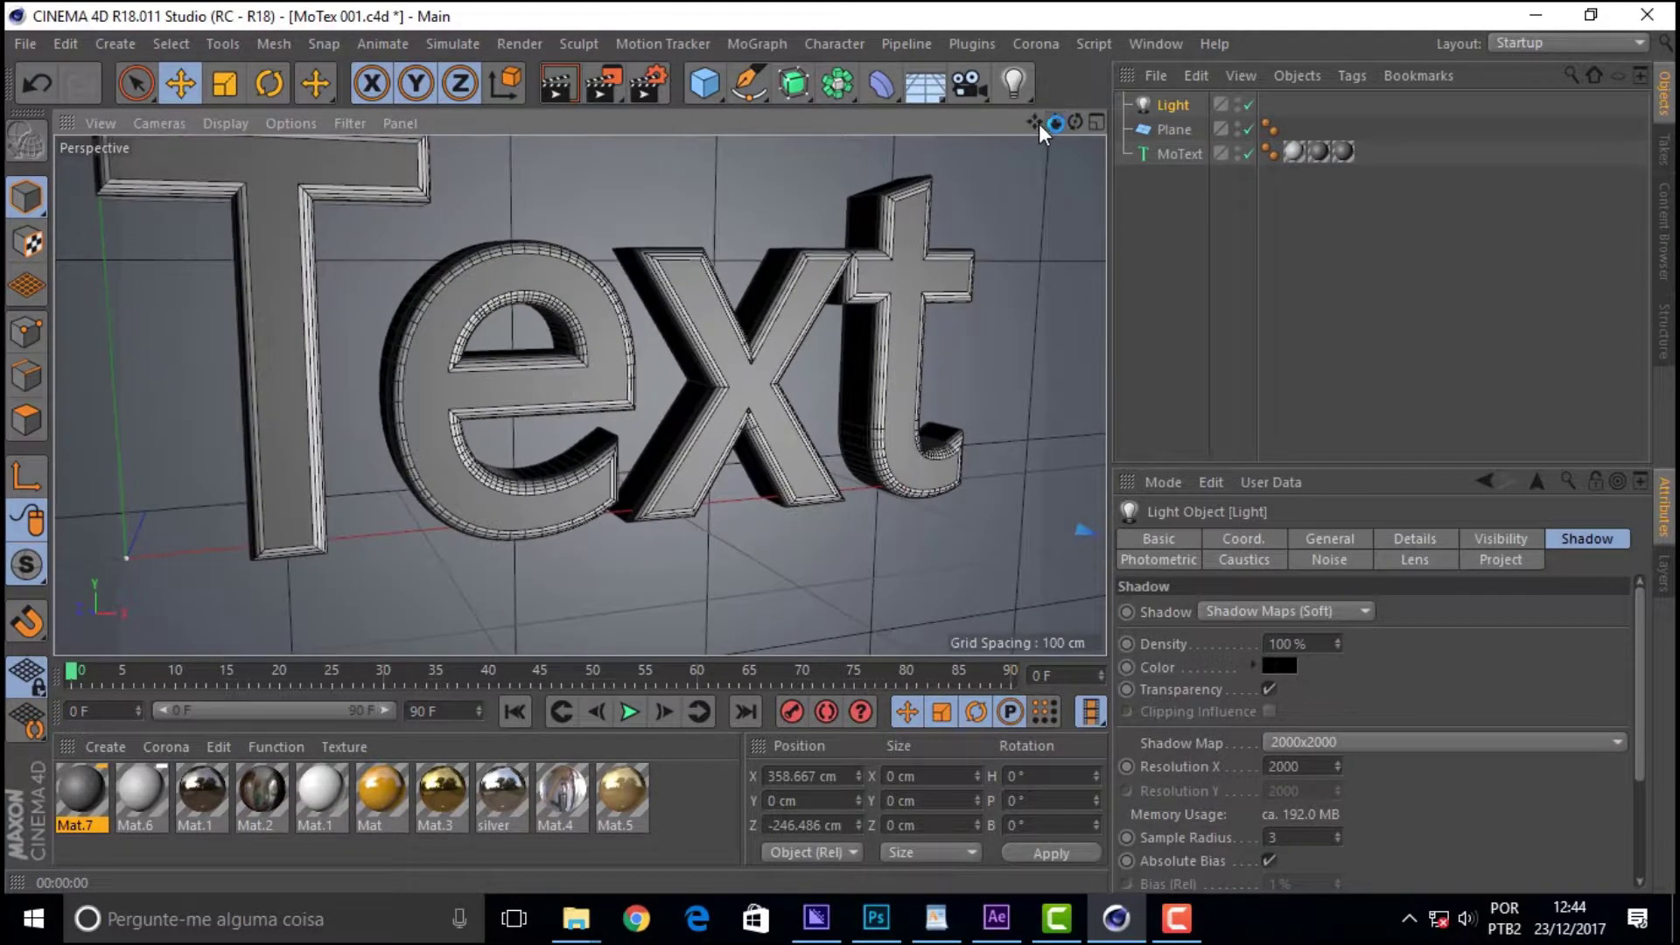
left_click_drag(1034, 121, 882, 233)
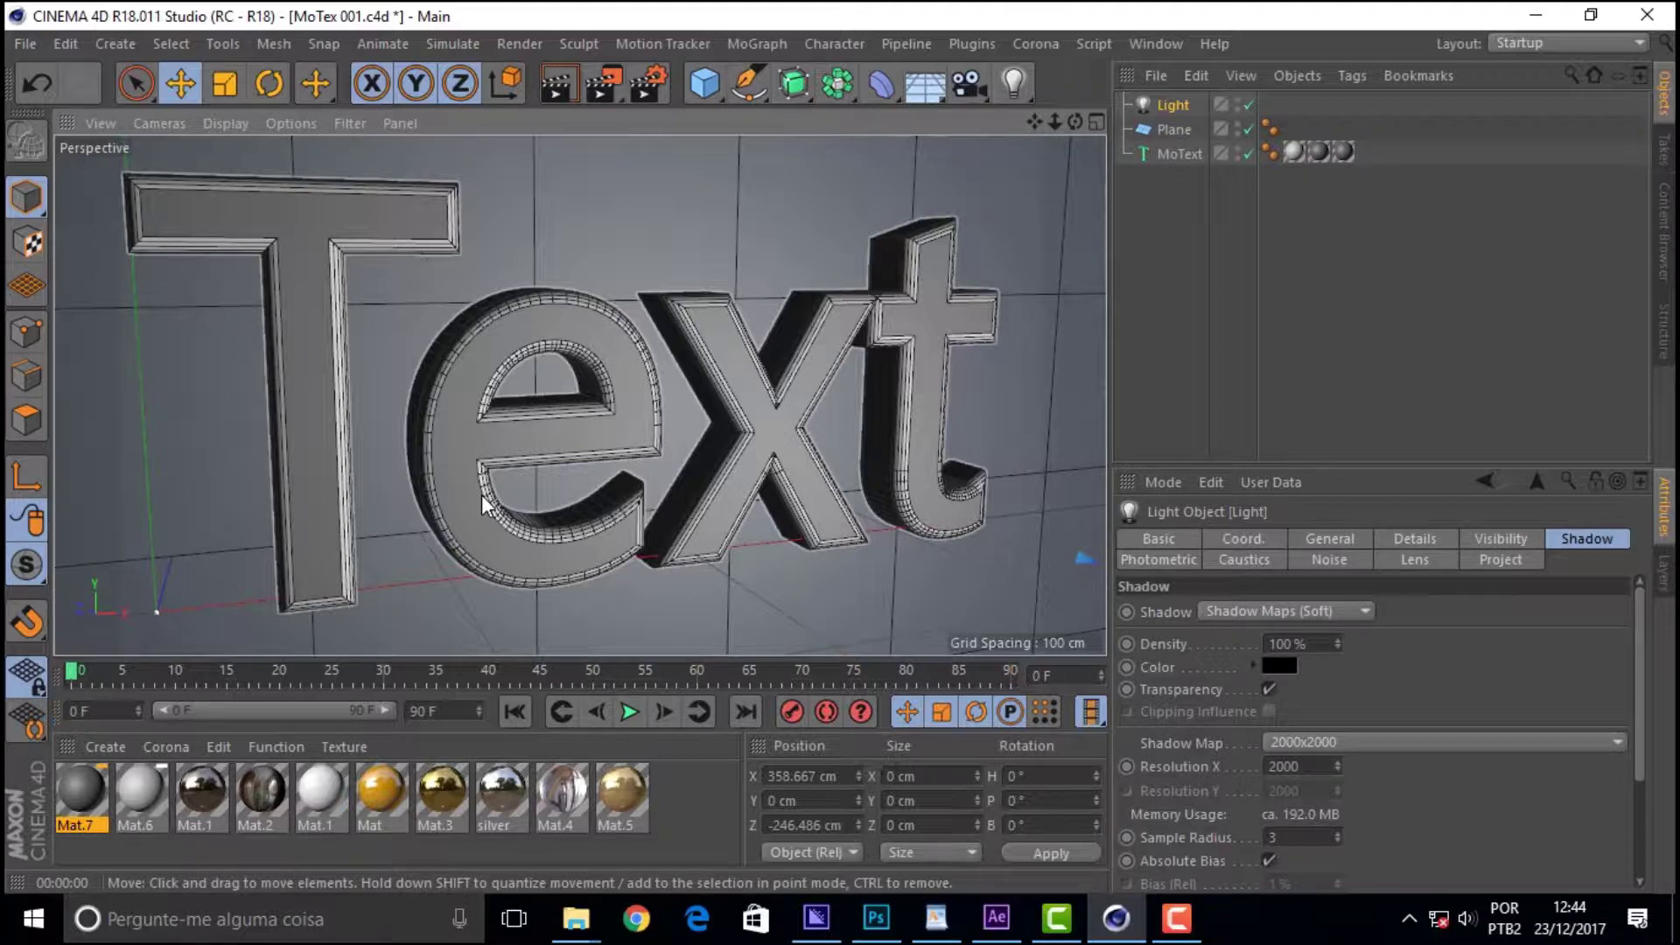
left_click_drag(925, 83, 984, 140)
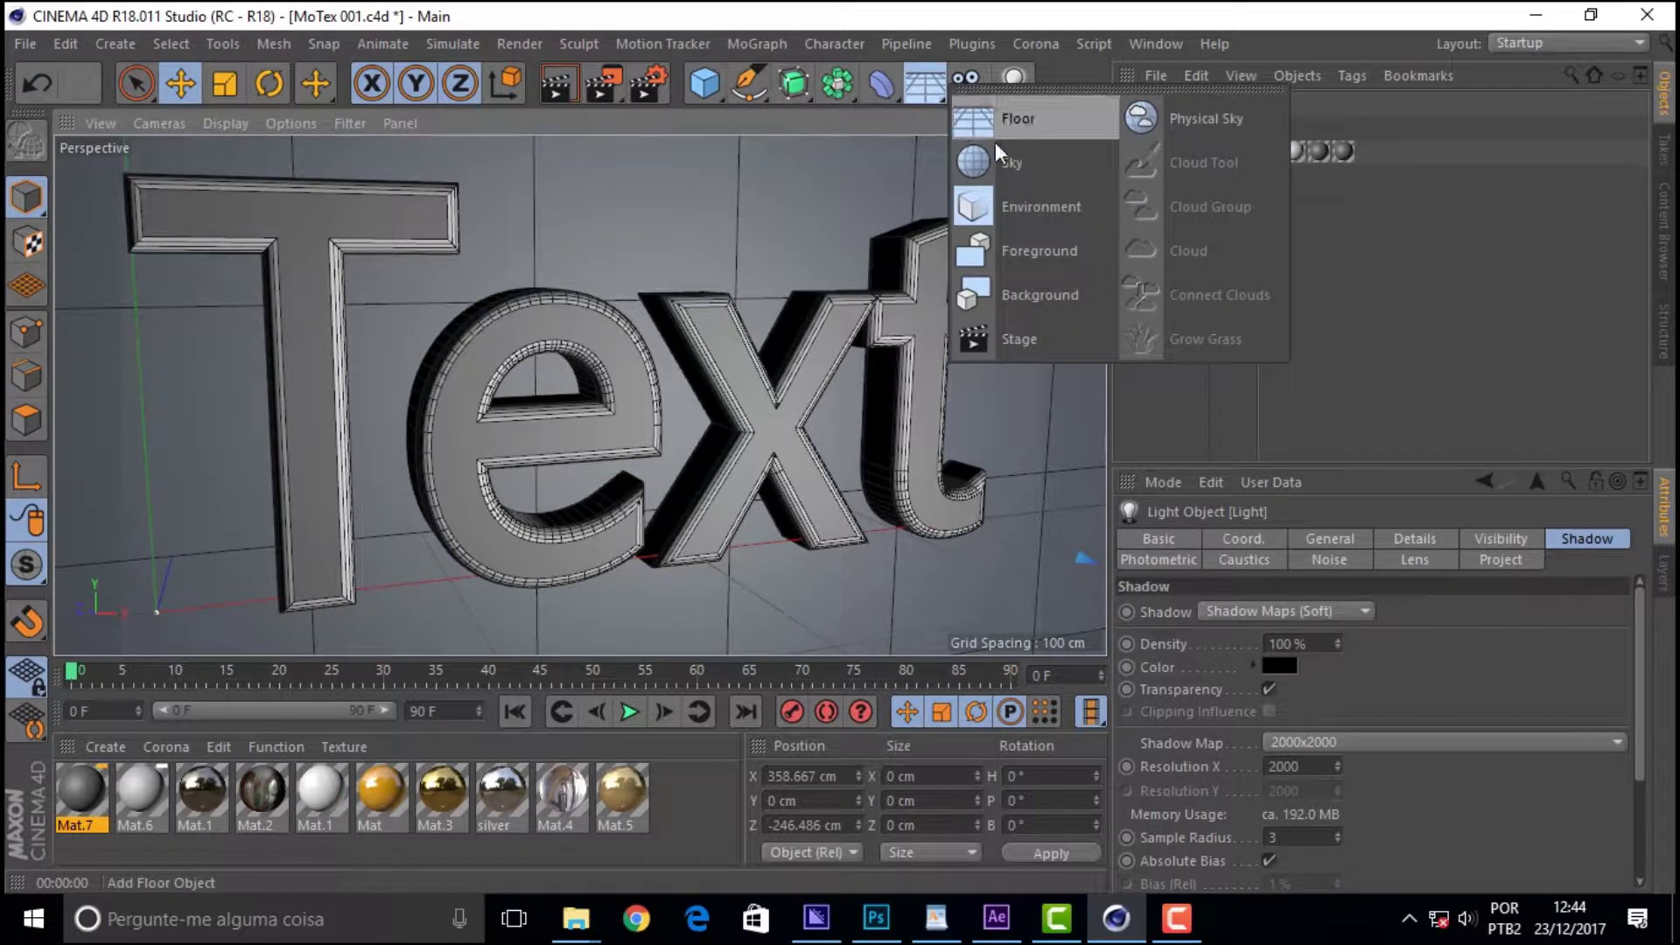
left_click(1031, 165)
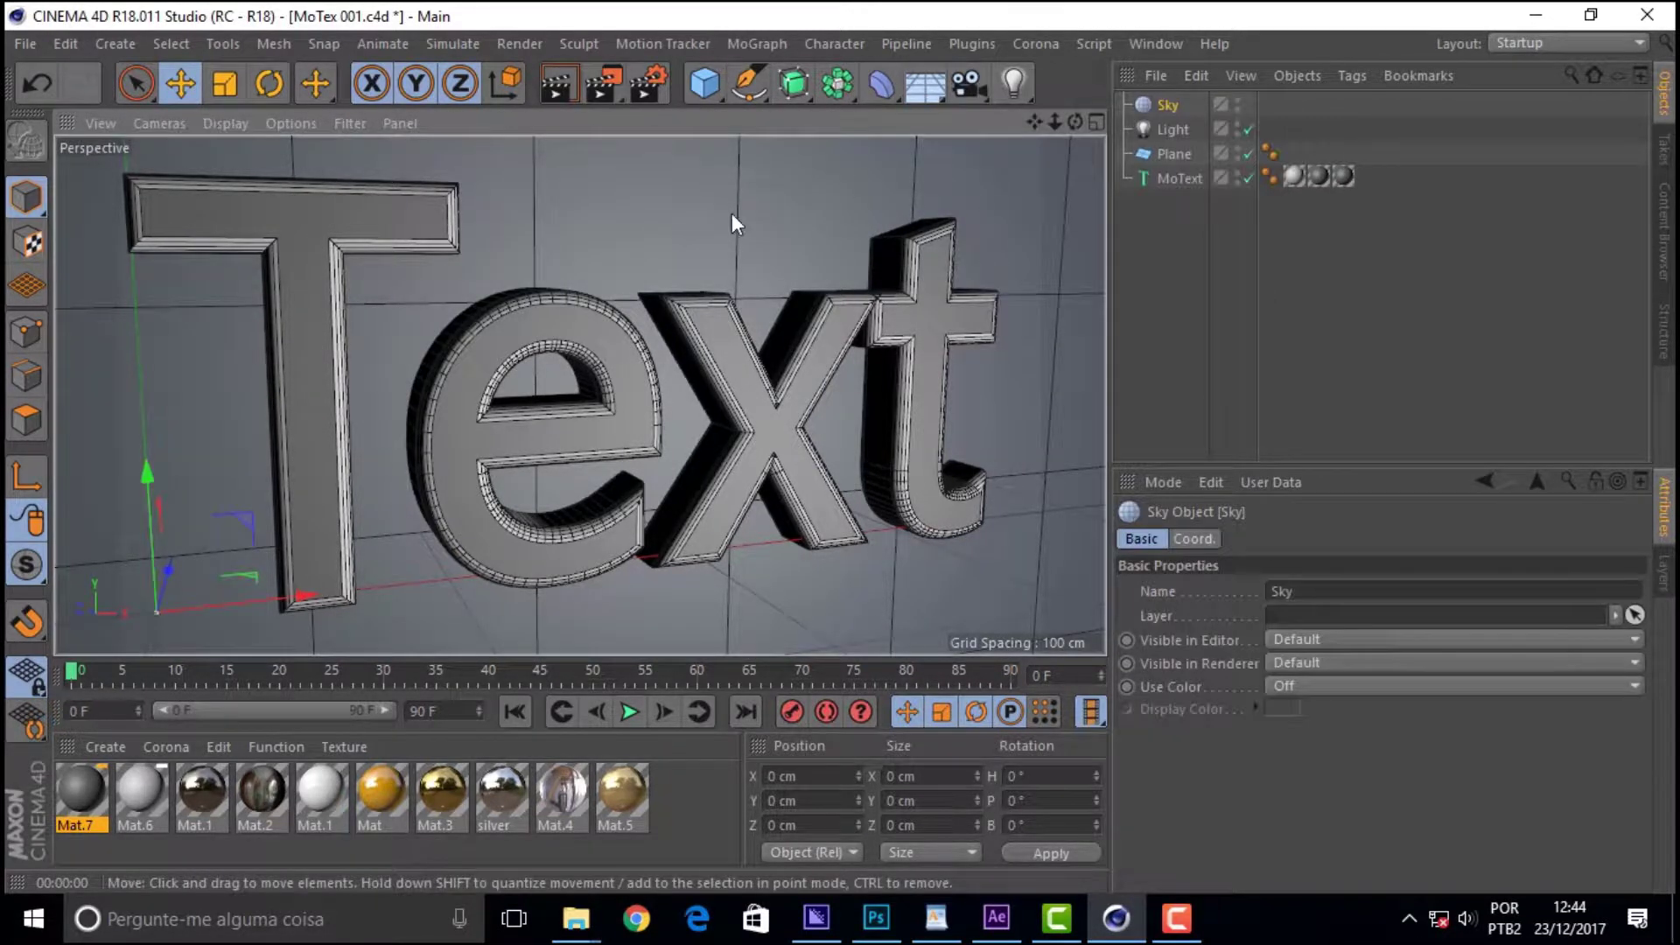
- Load livingday_pan.hdr as the Luminance texture of Mat.4
left_click(556, 83)
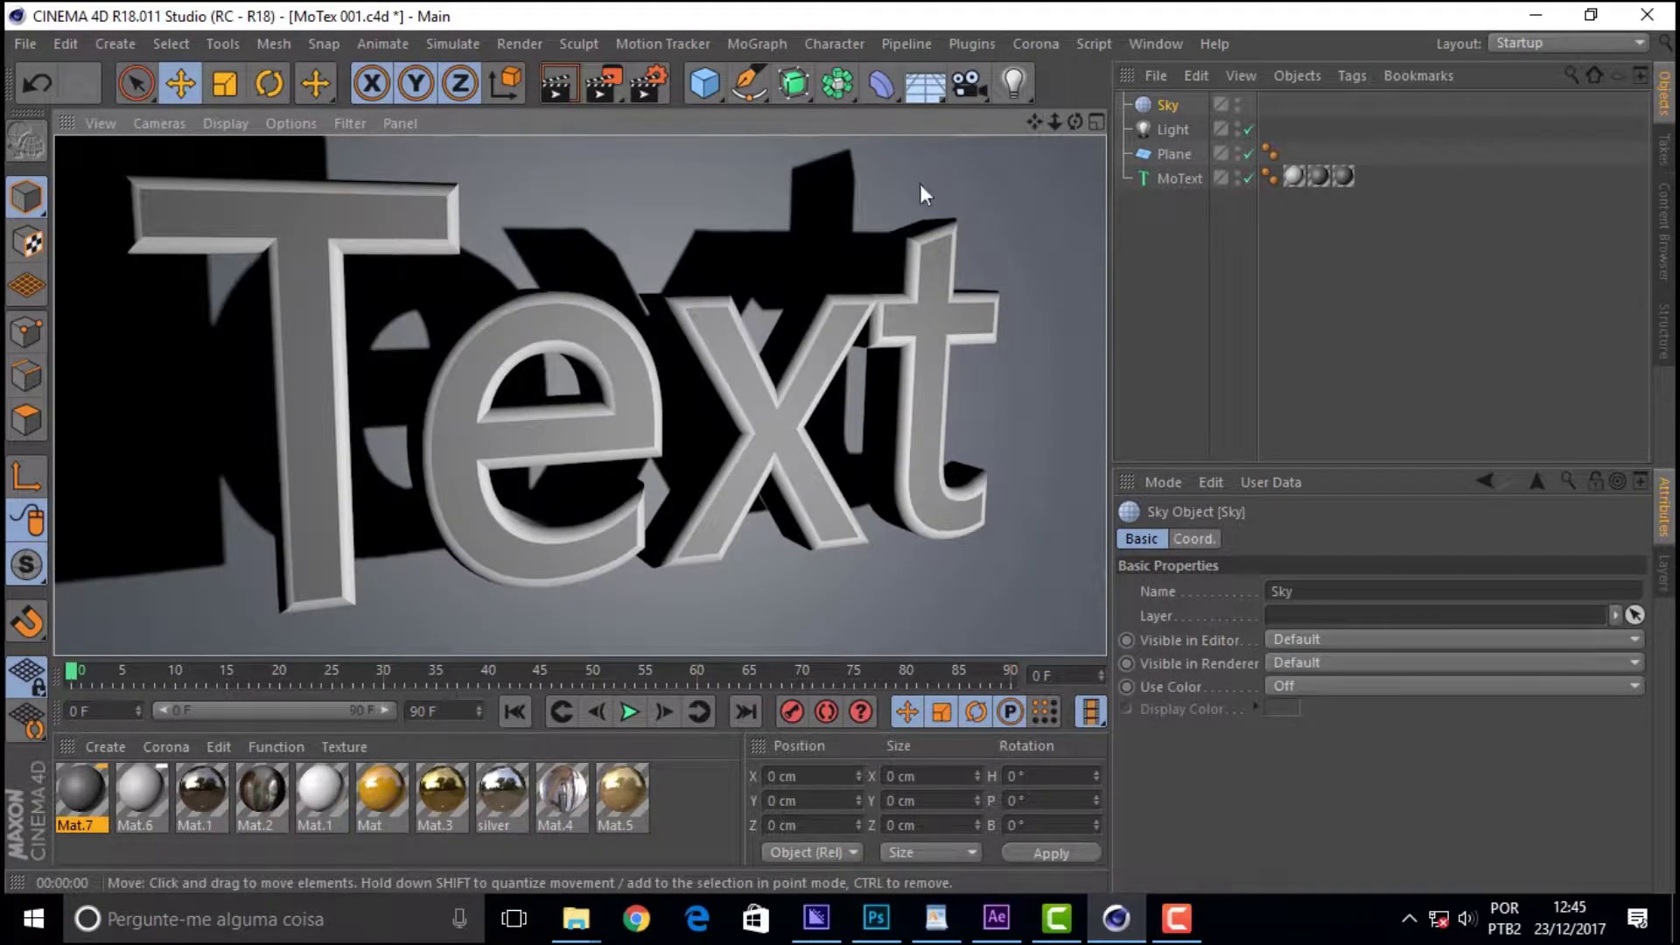
double_click(560, 788)
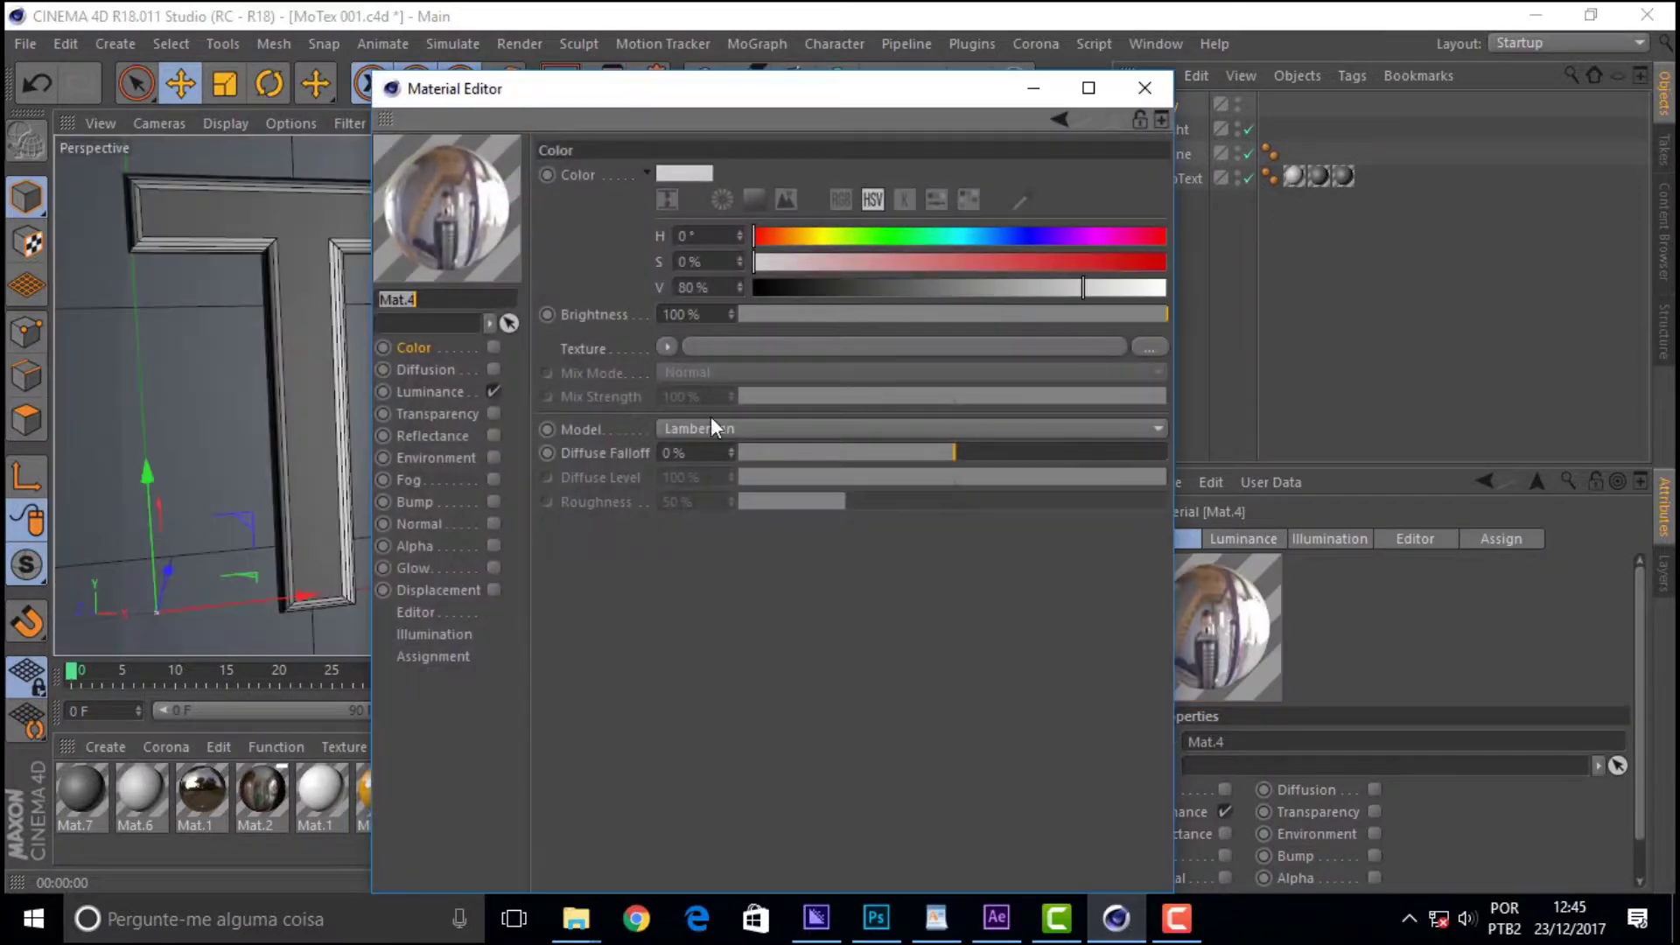
left_click(428, 391)
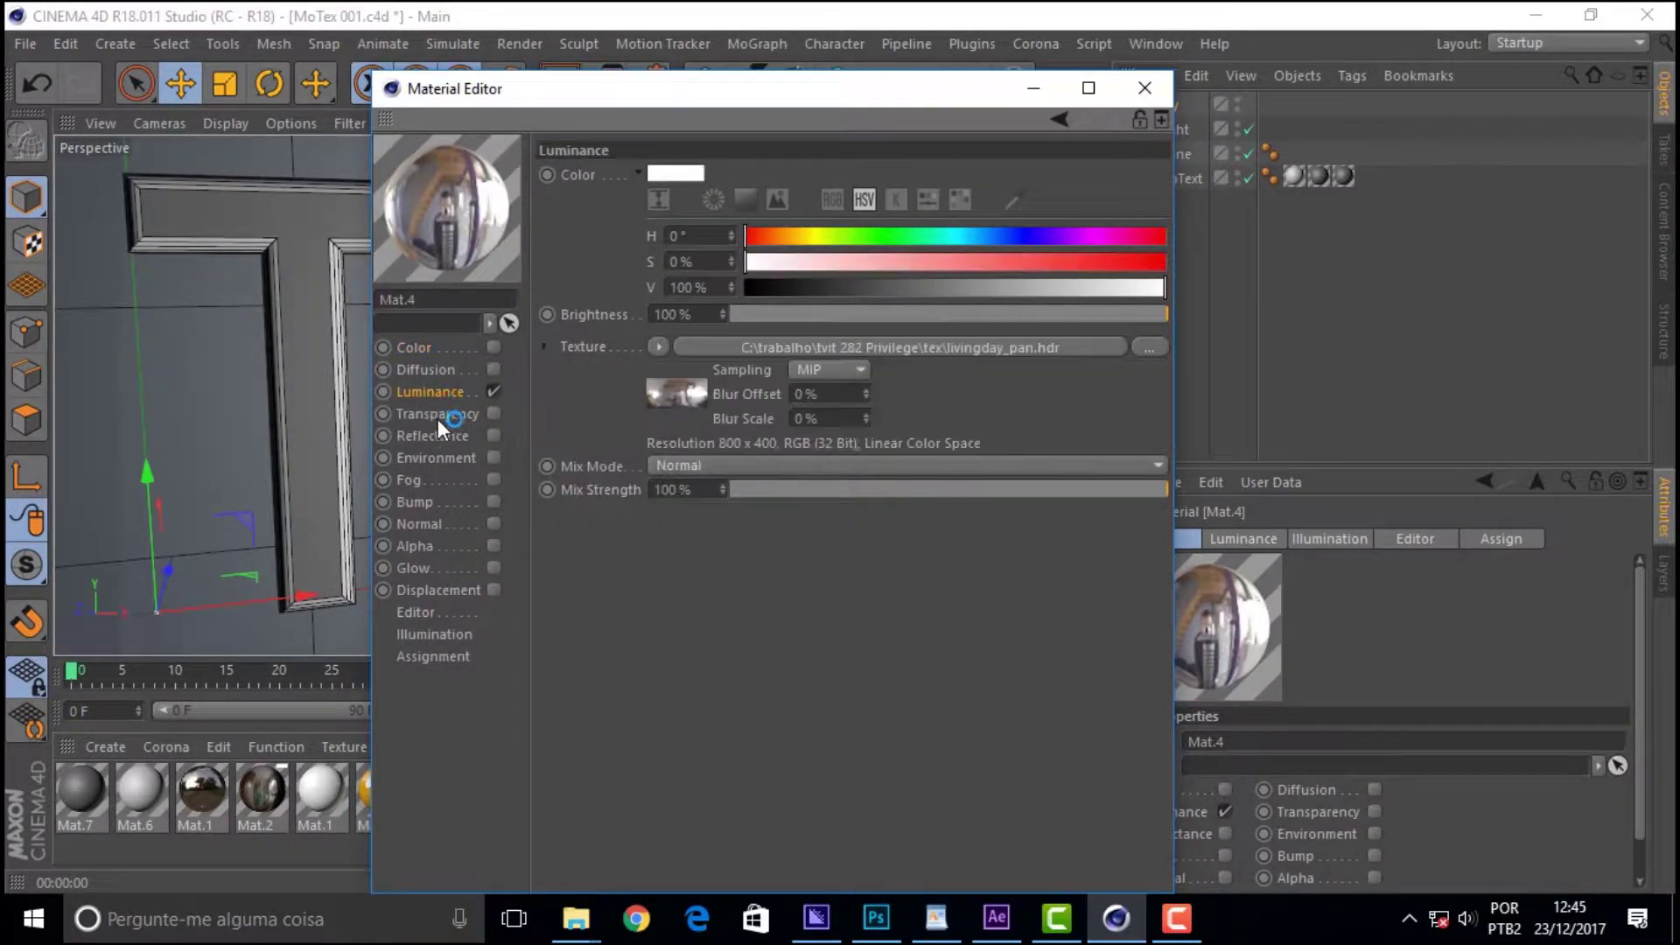
left_click(795, 346)
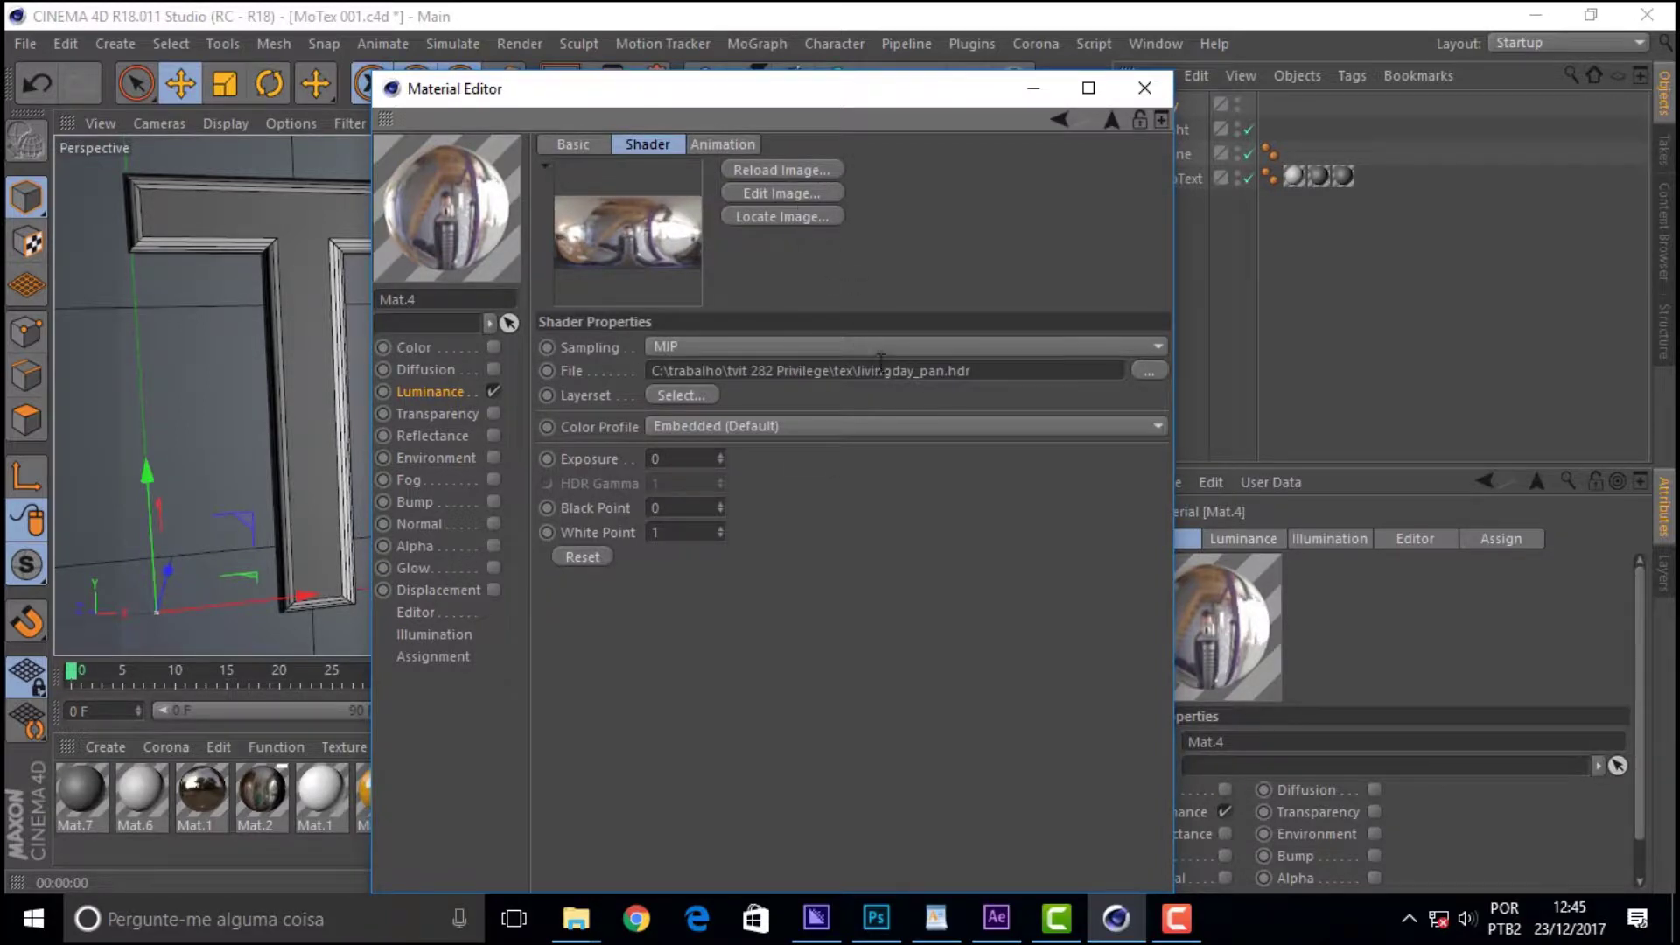
left_click(1149, 371)
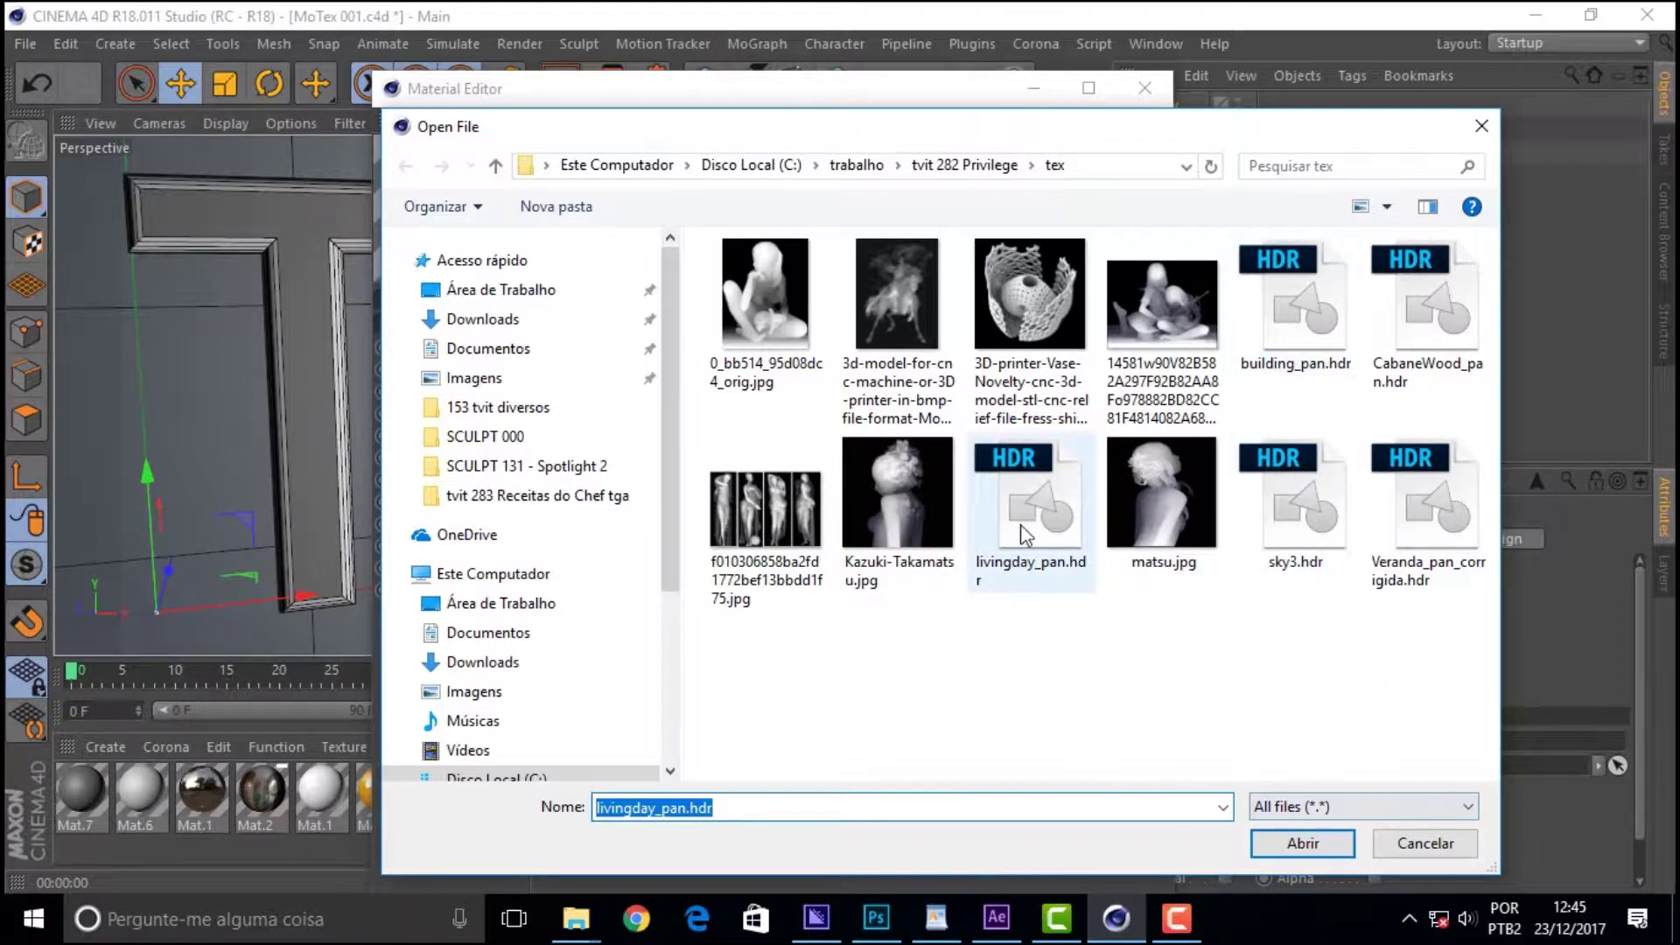
left_click(1303, 843)
- Copy the HDR into the project, close it in Photoshop, and return to Cinema 4D
left_click(864, 556)
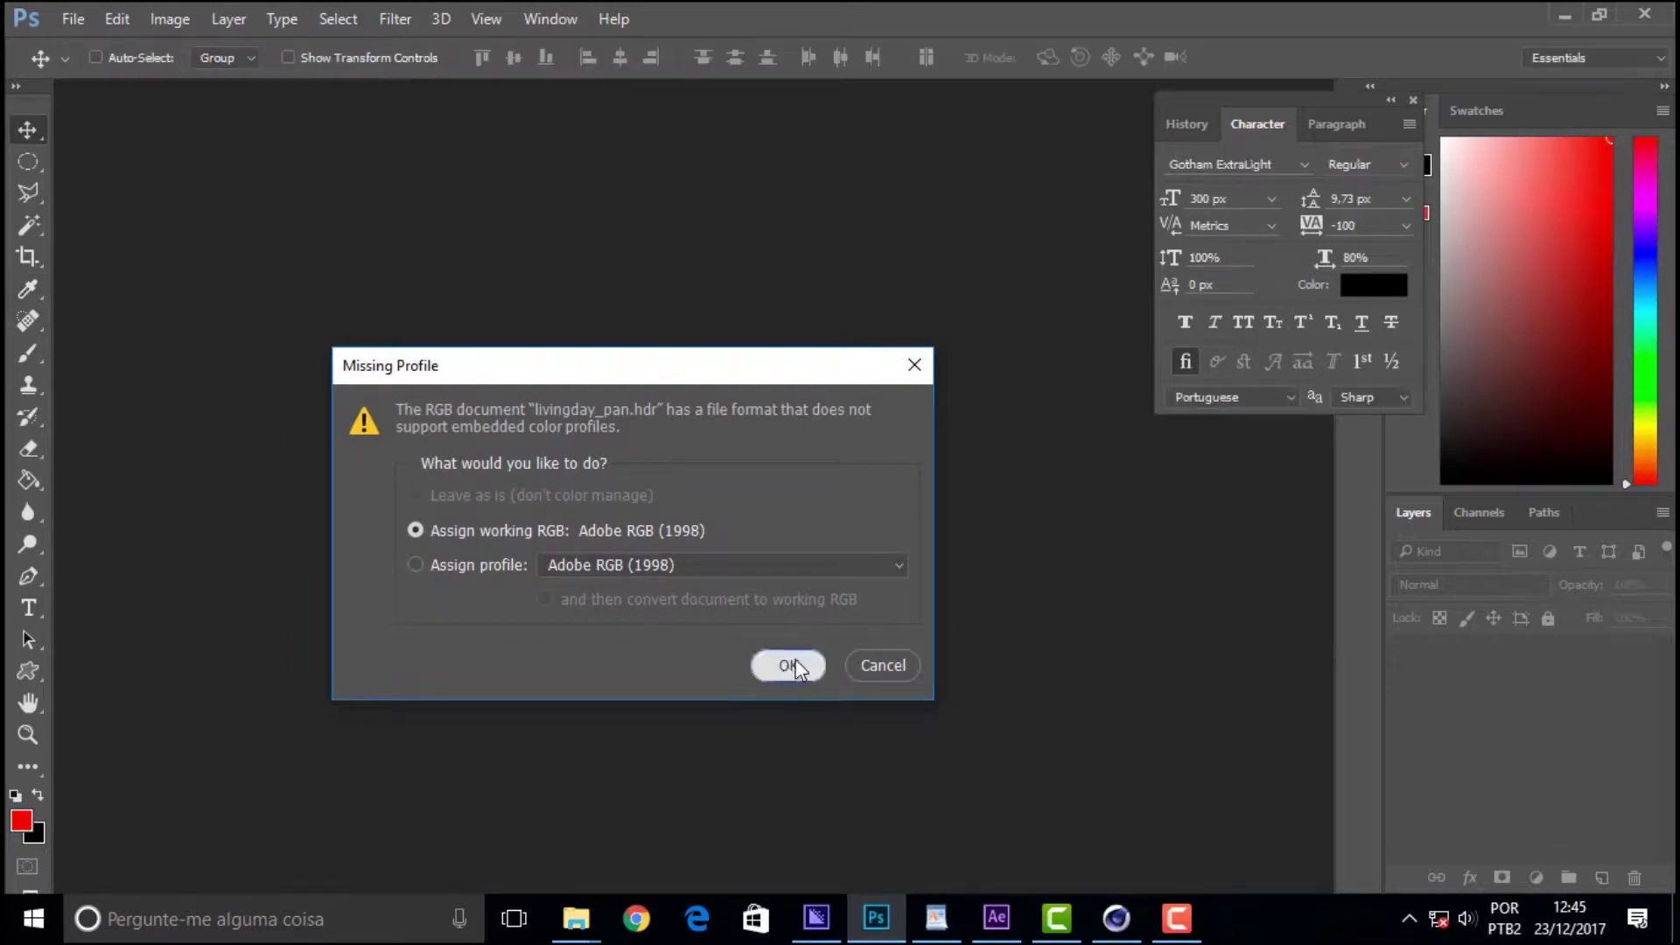
left_click(789, 667)
left_click_drag(191, 96, 272, 153)
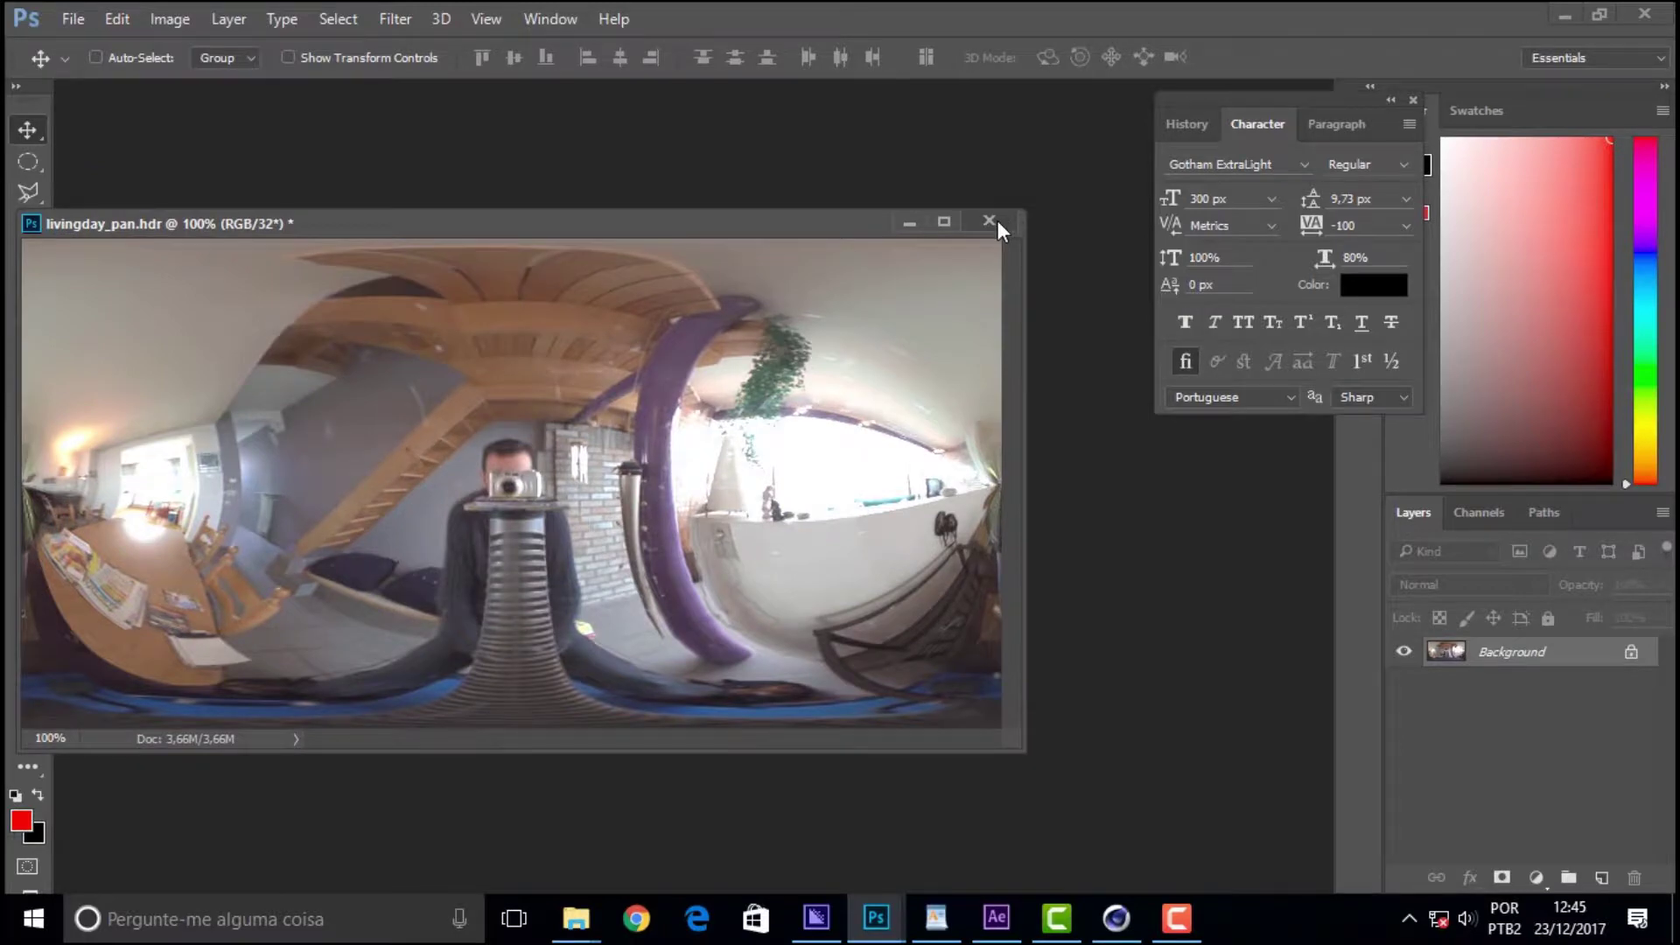
left_click(989, 222)
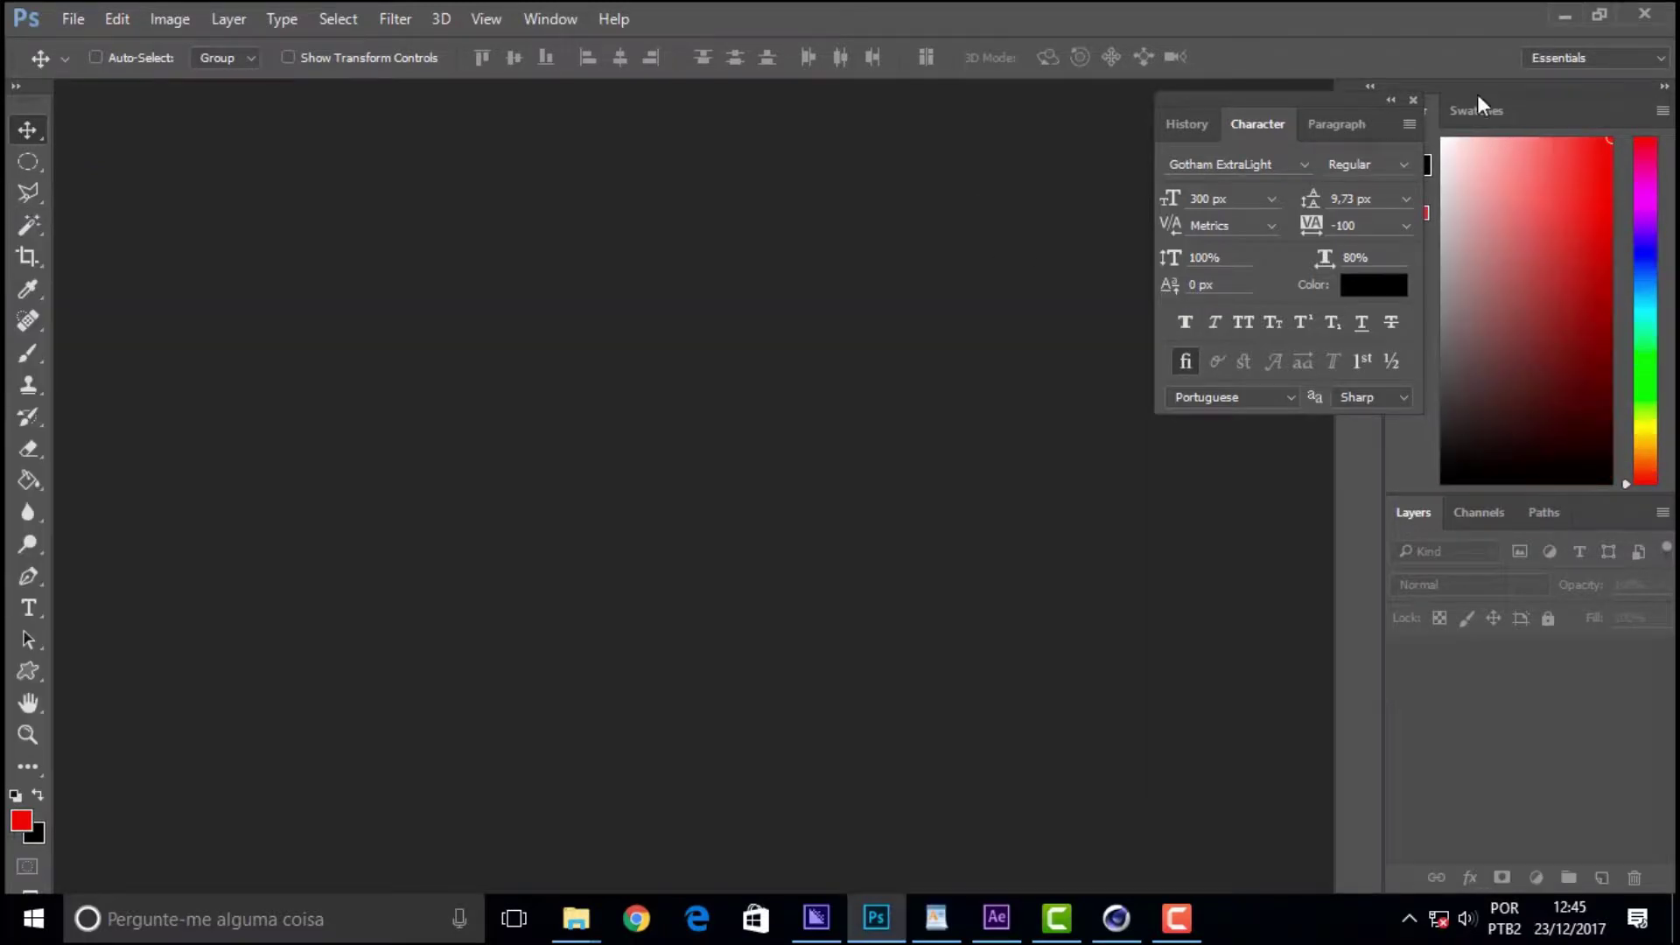
left_click(1564, 16)
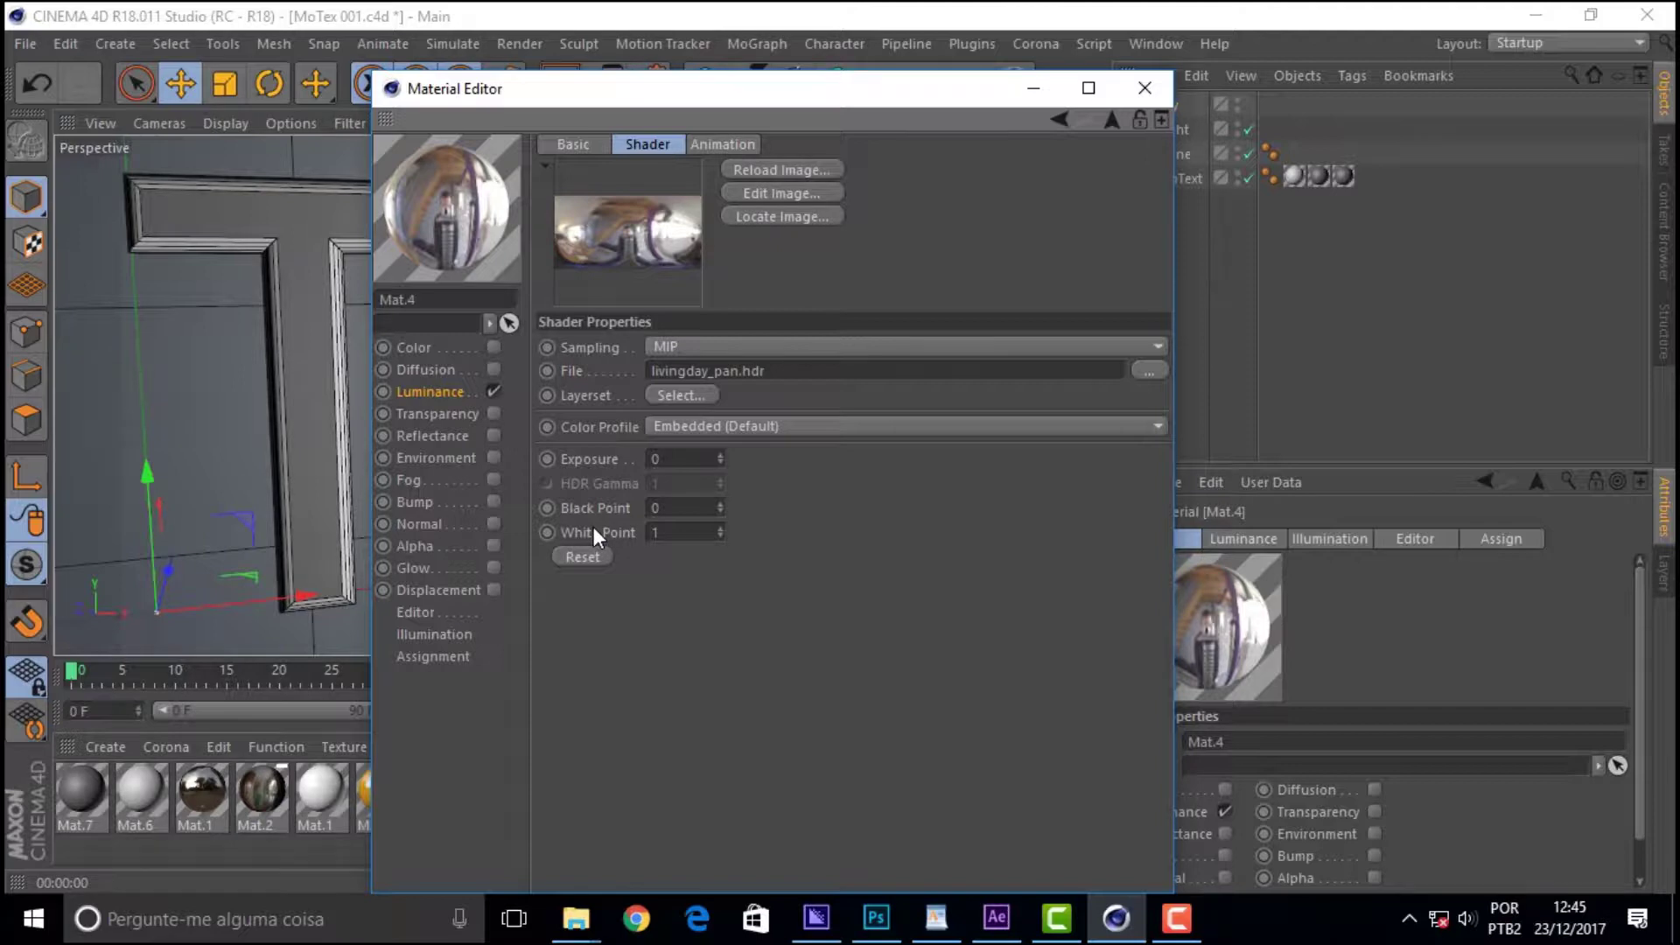
- Apply the HDR material Mat.4 to the Sky object and render a test preview
left_click(1149, 81)
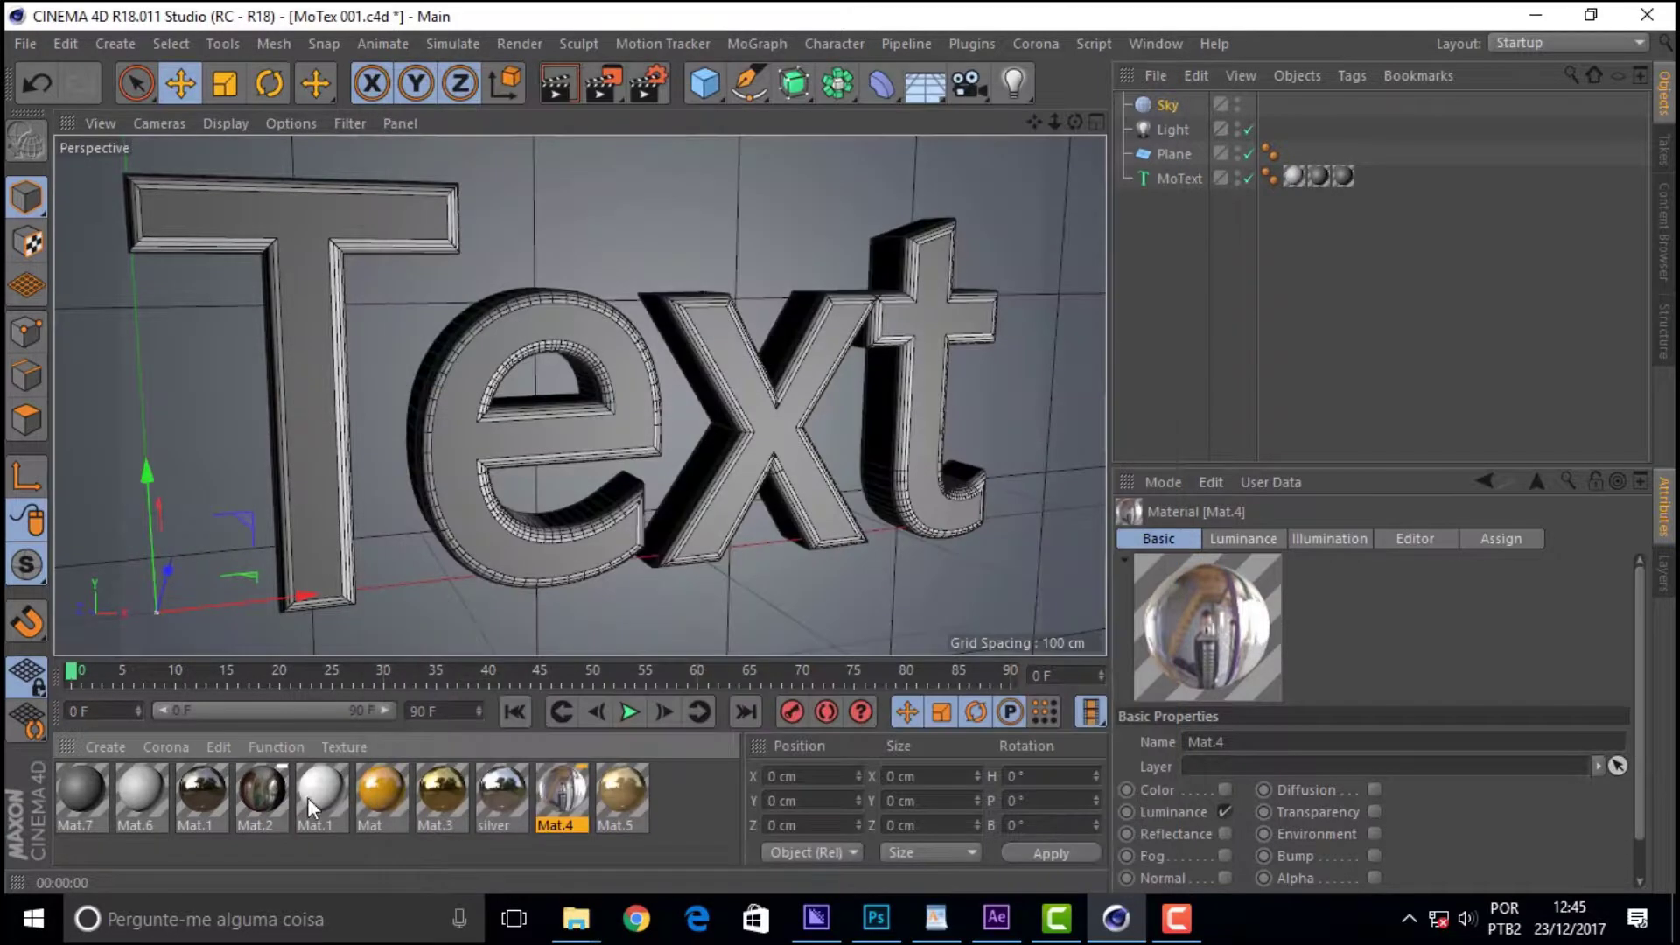
left_click_drag(549, 797, 1163, 102)
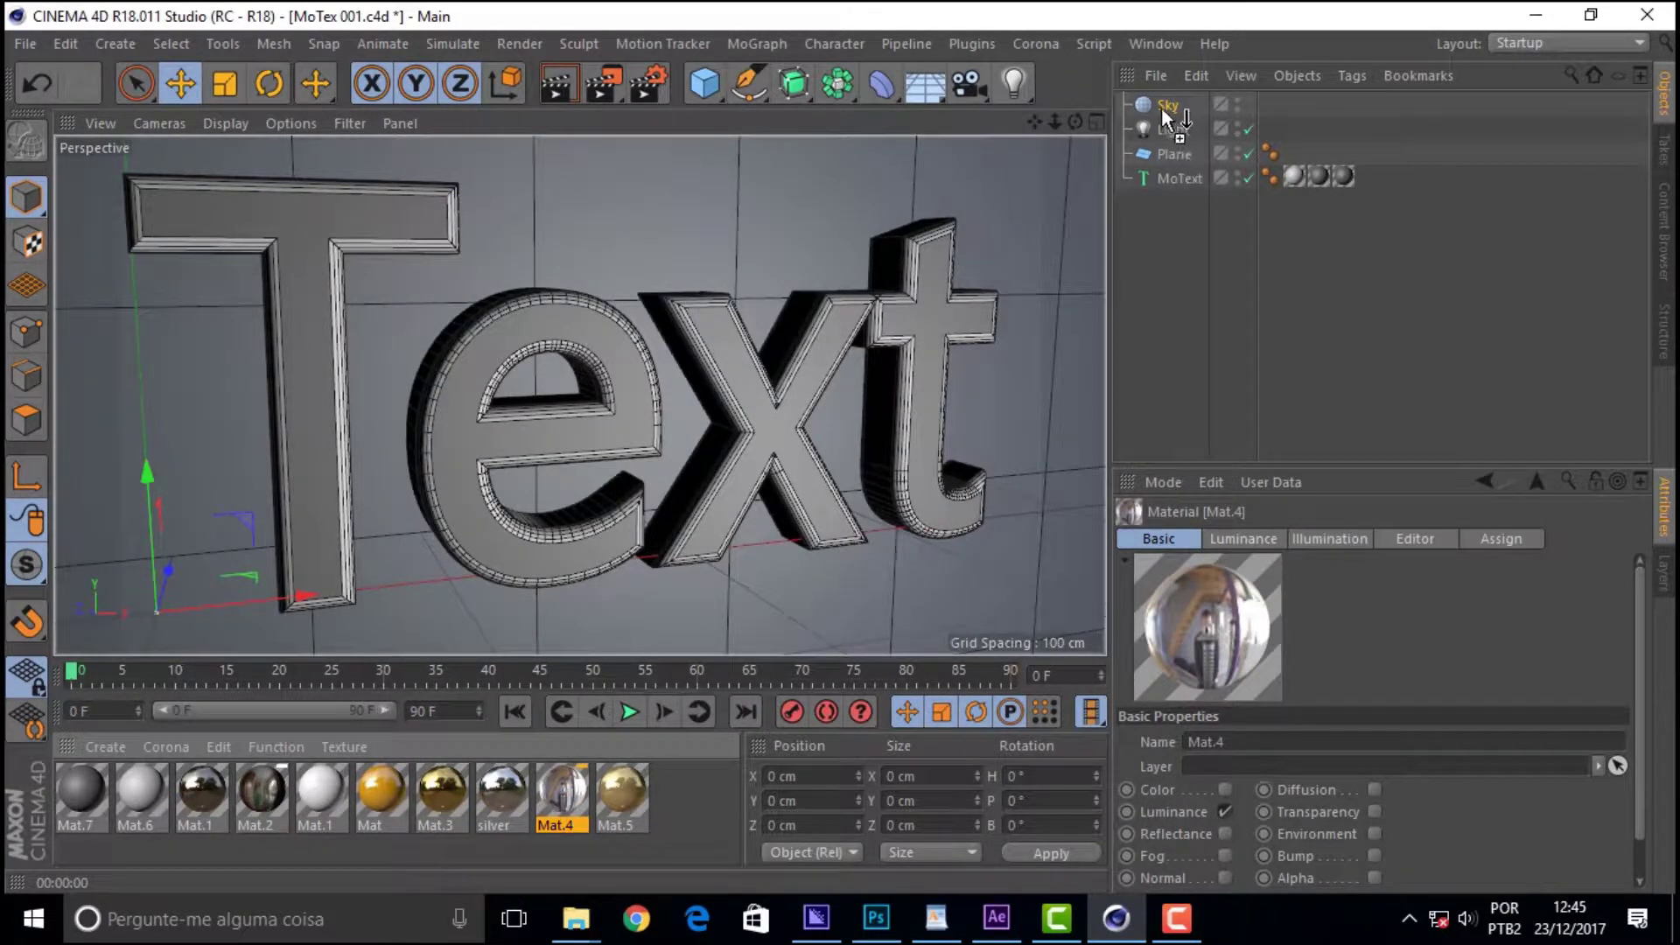
left_click(604, 87)
left_click(1495, 20)
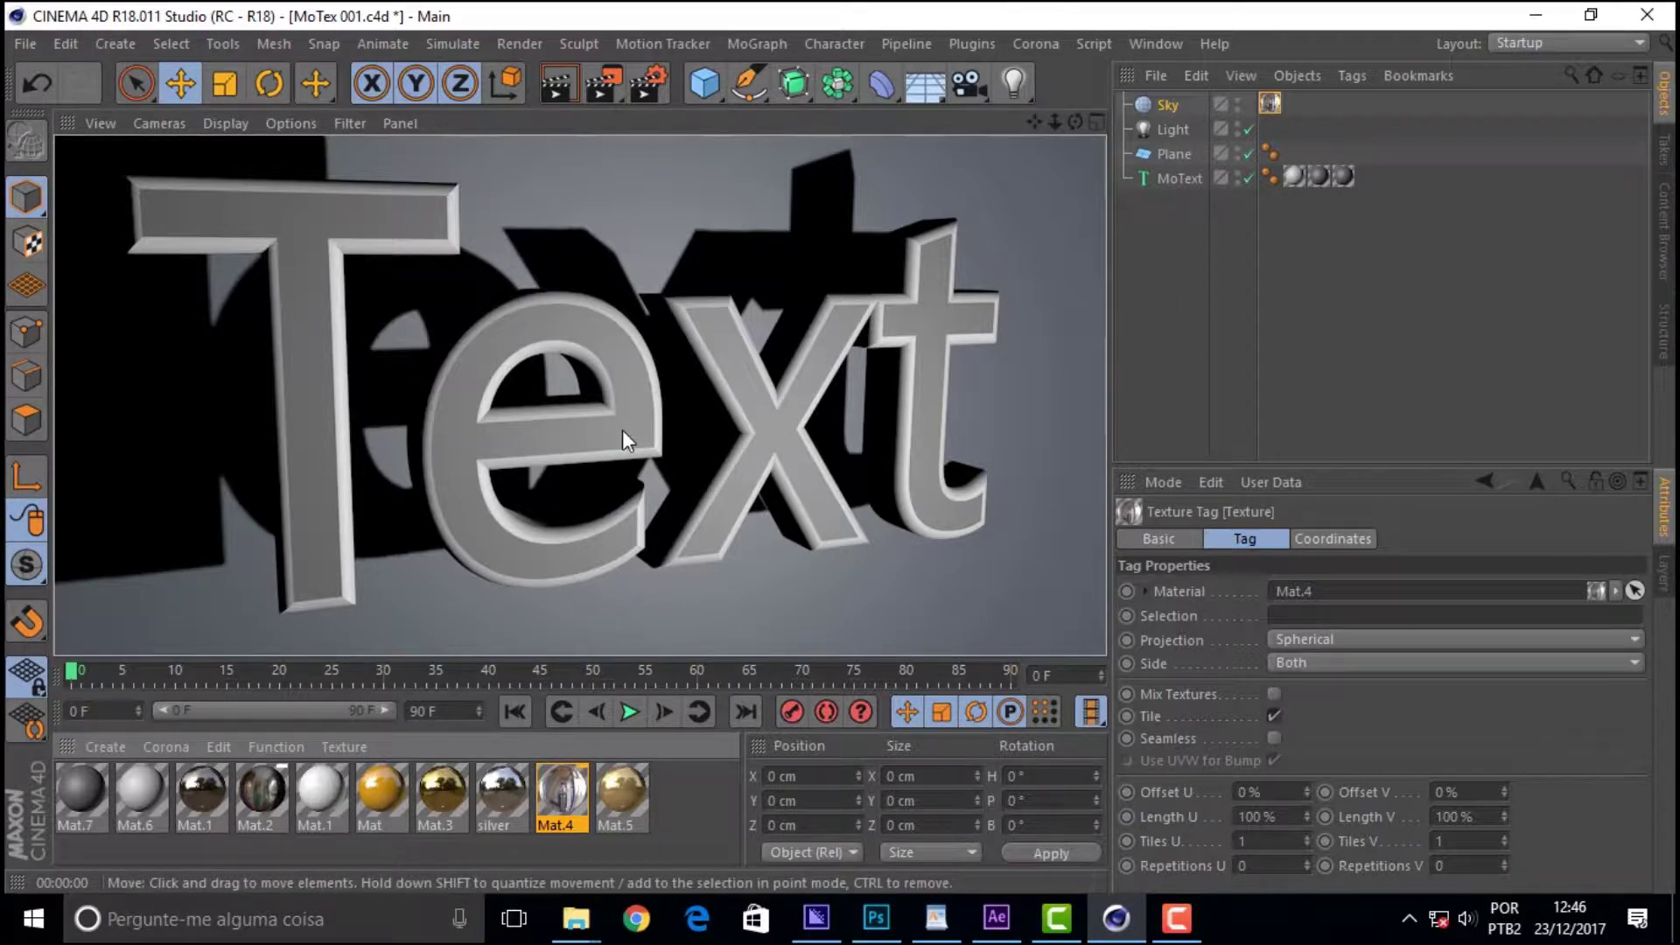
left_click(93, 783)
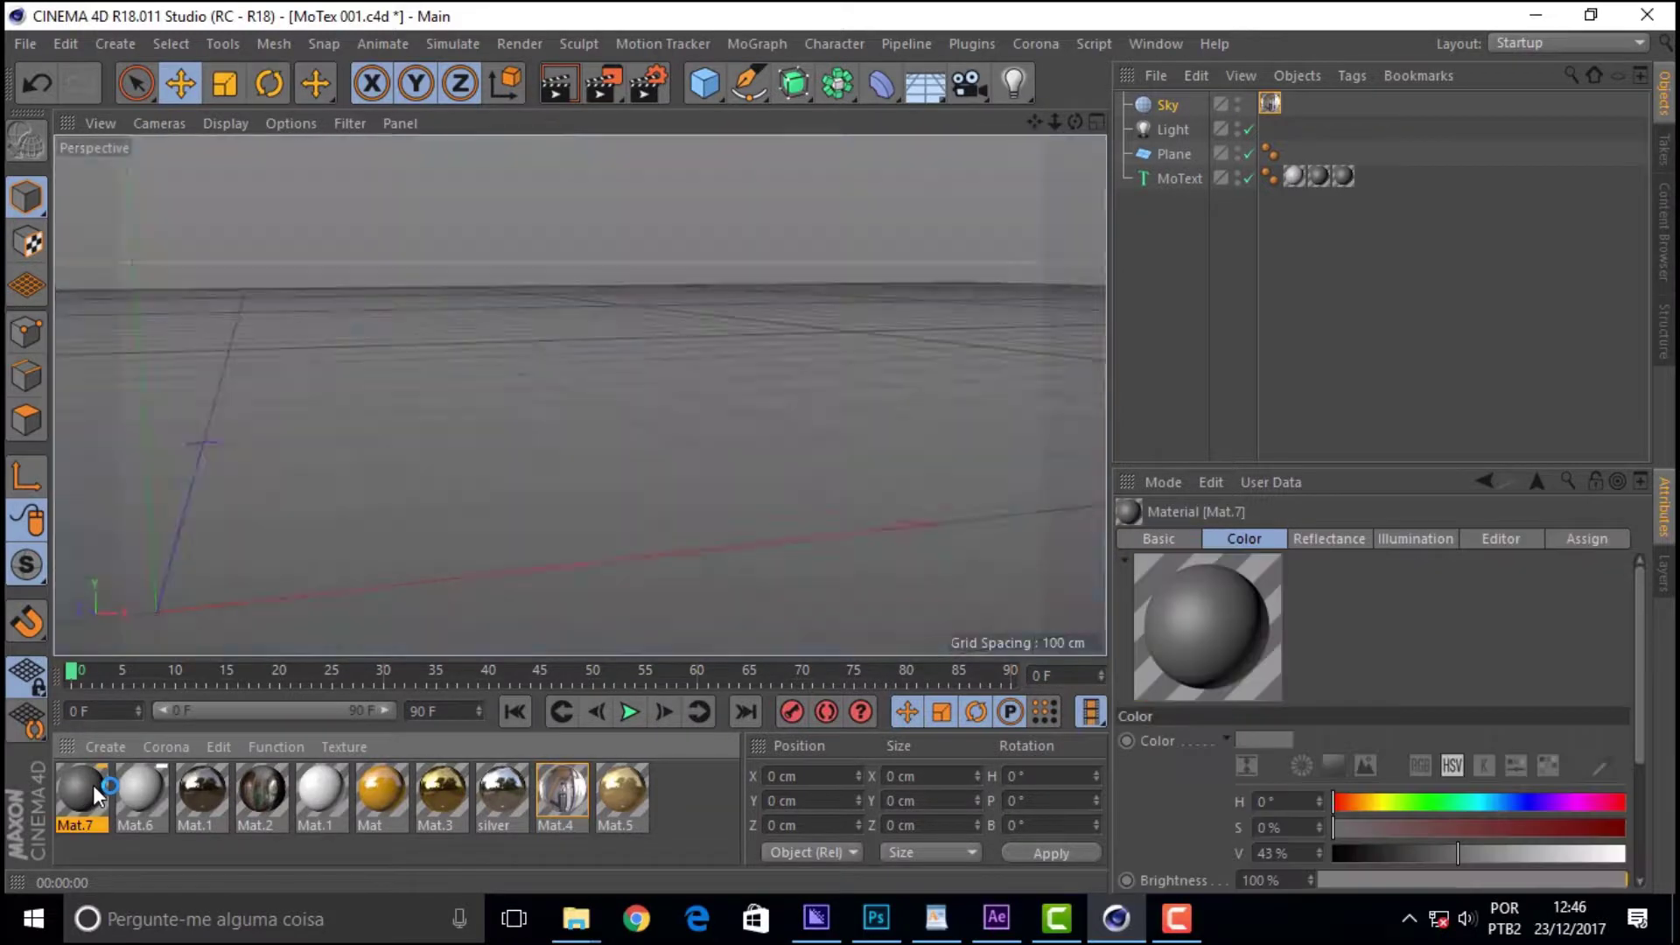
- Replace Mat.7's default specular with a Reflection (Legacy) layer at 58% colour brightness
double_click(95, 786)
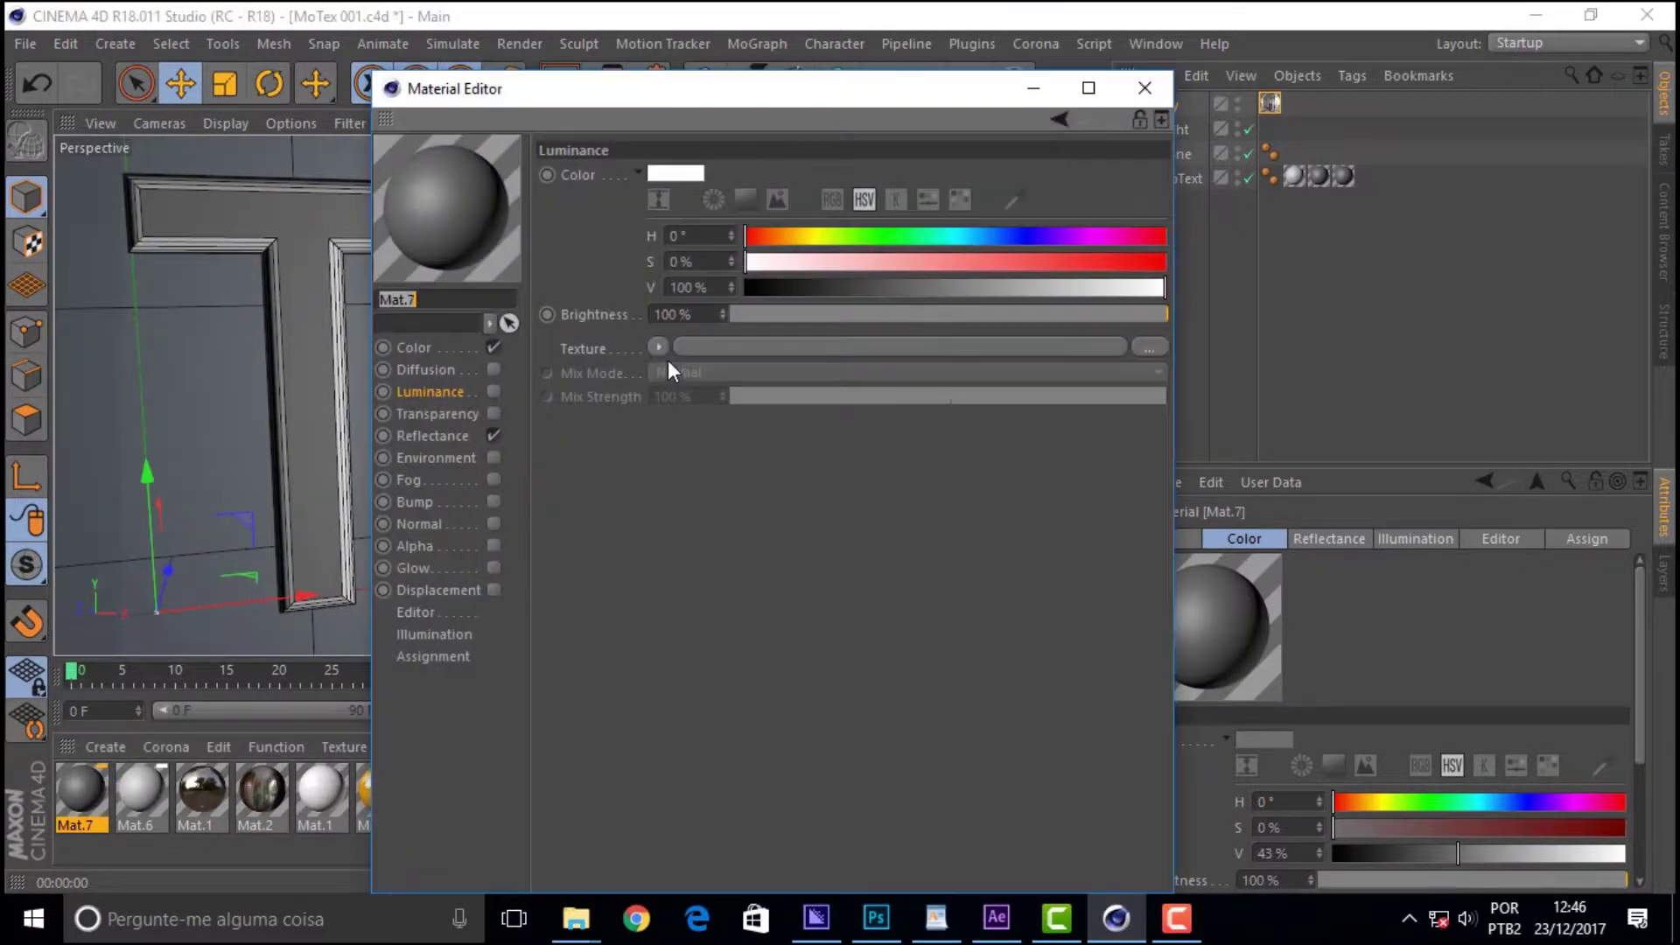
left_click(433, 436)
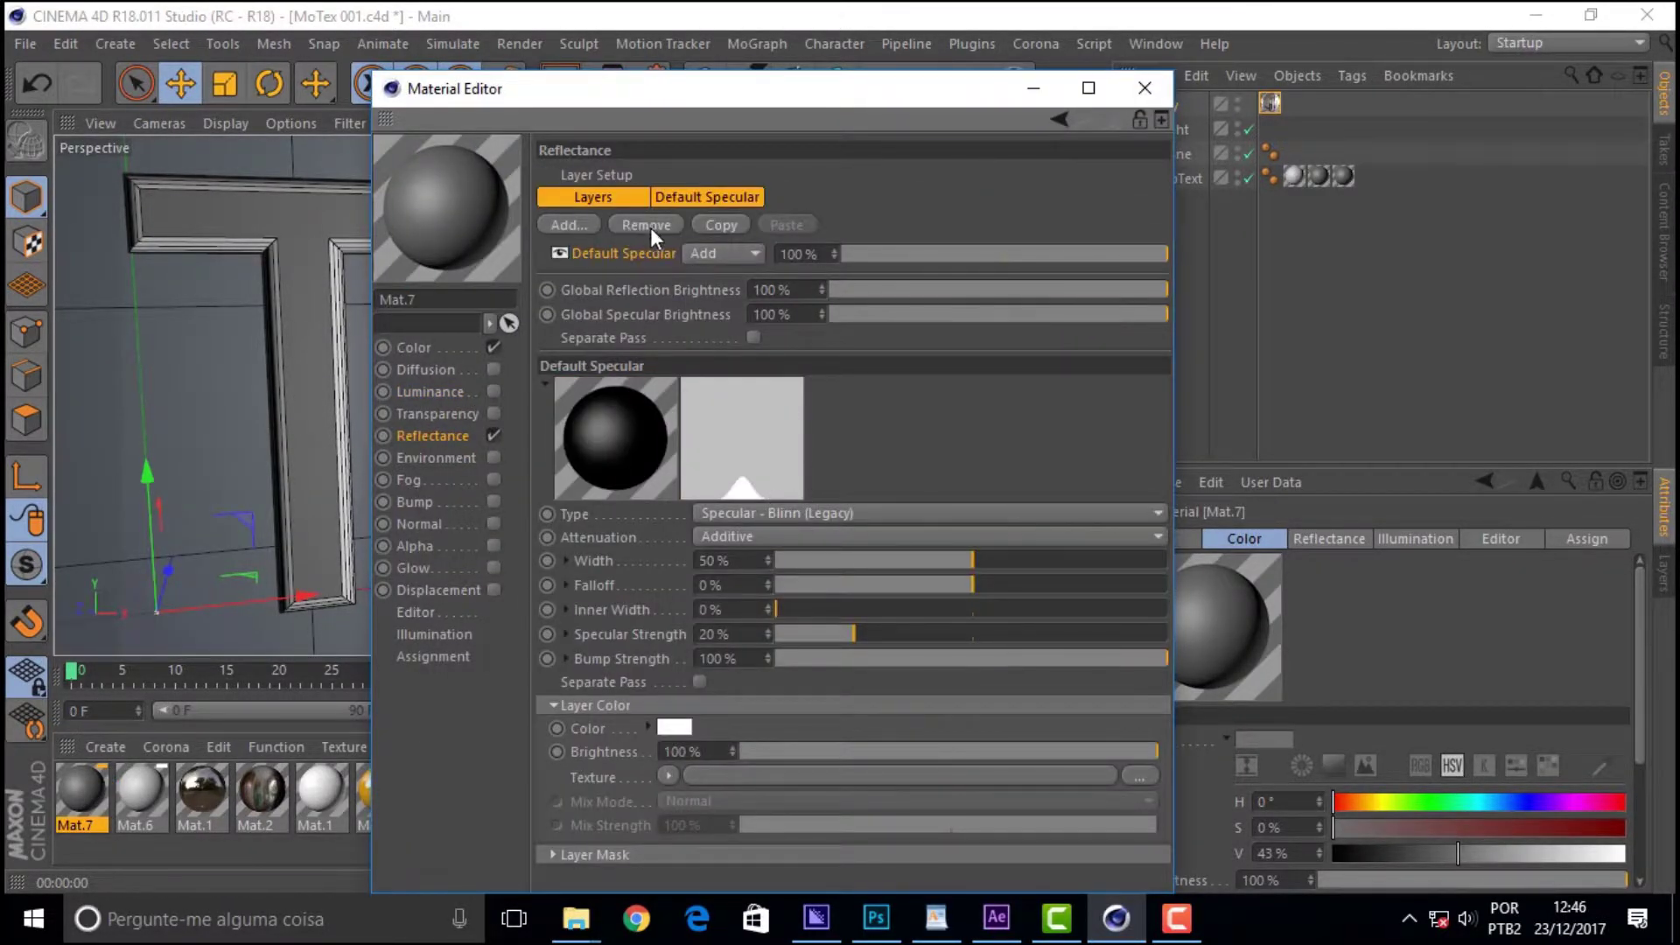
left_click(644, 225)
left_click(573, 226)
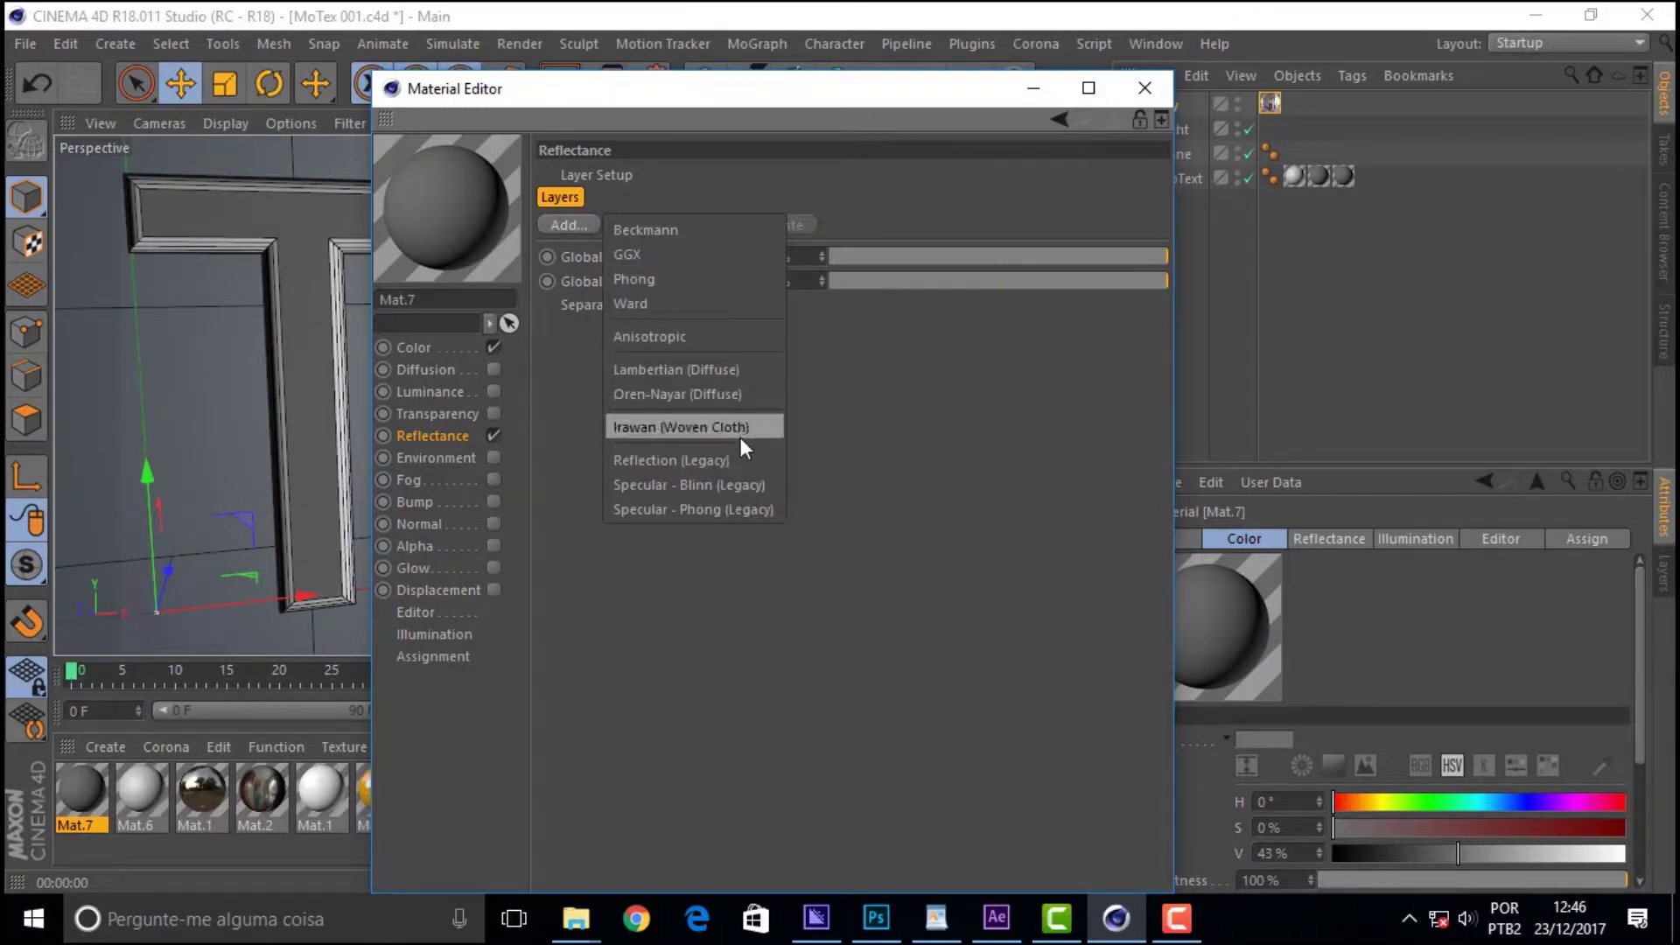
left_click(744, 484)
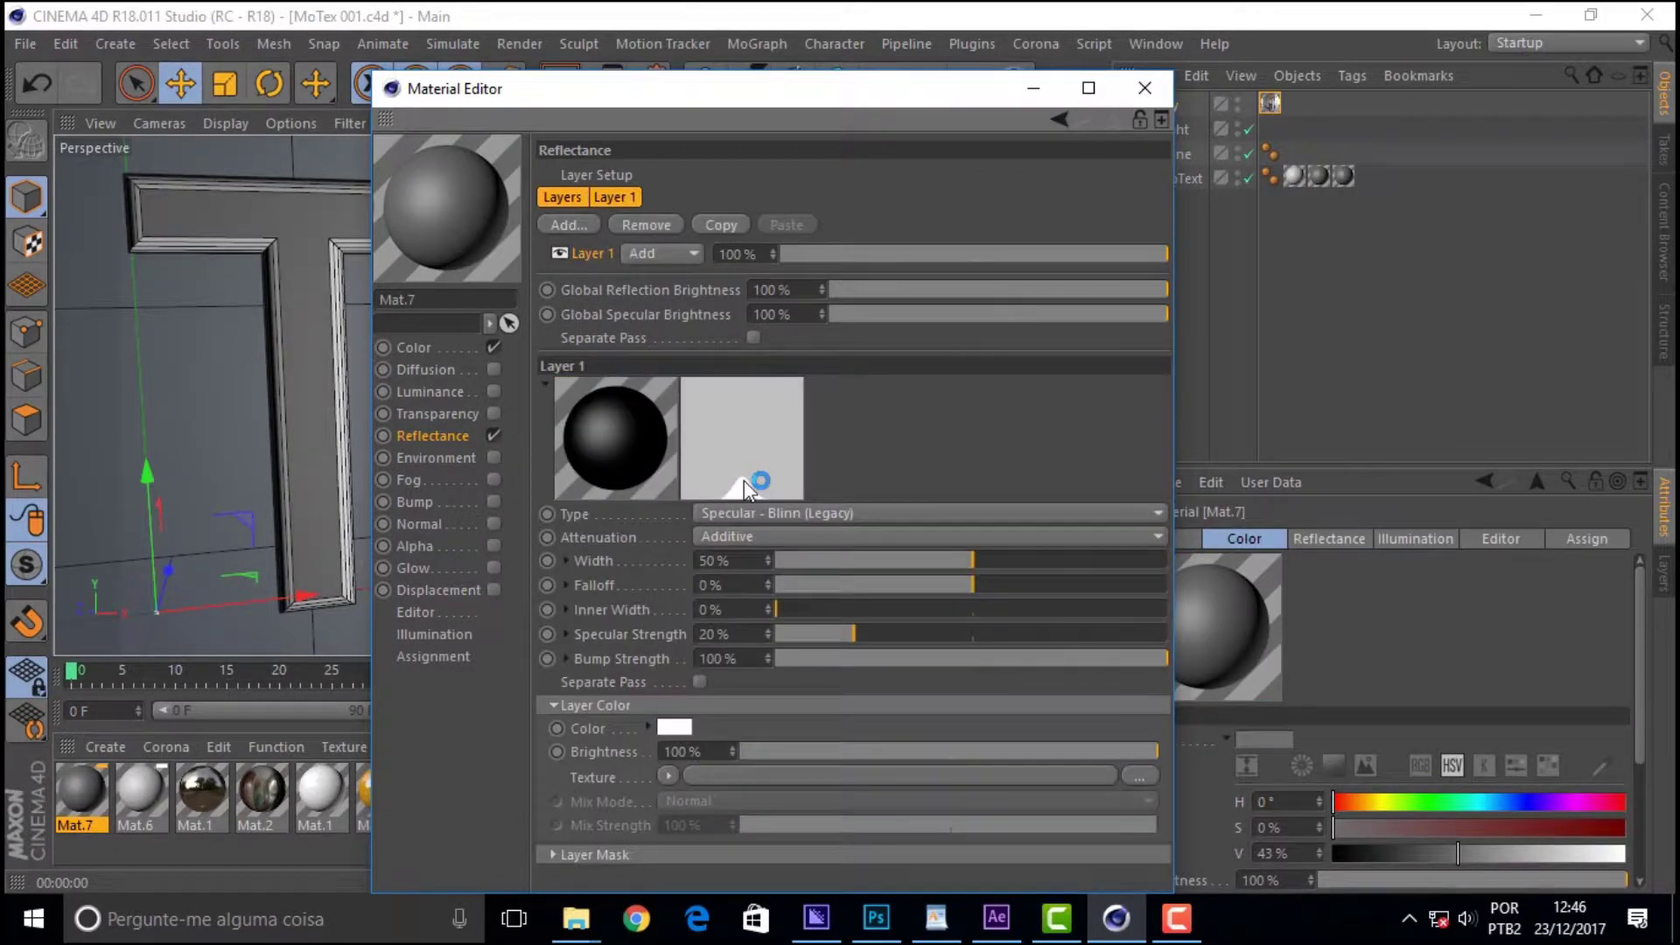
left_click(614, 225)
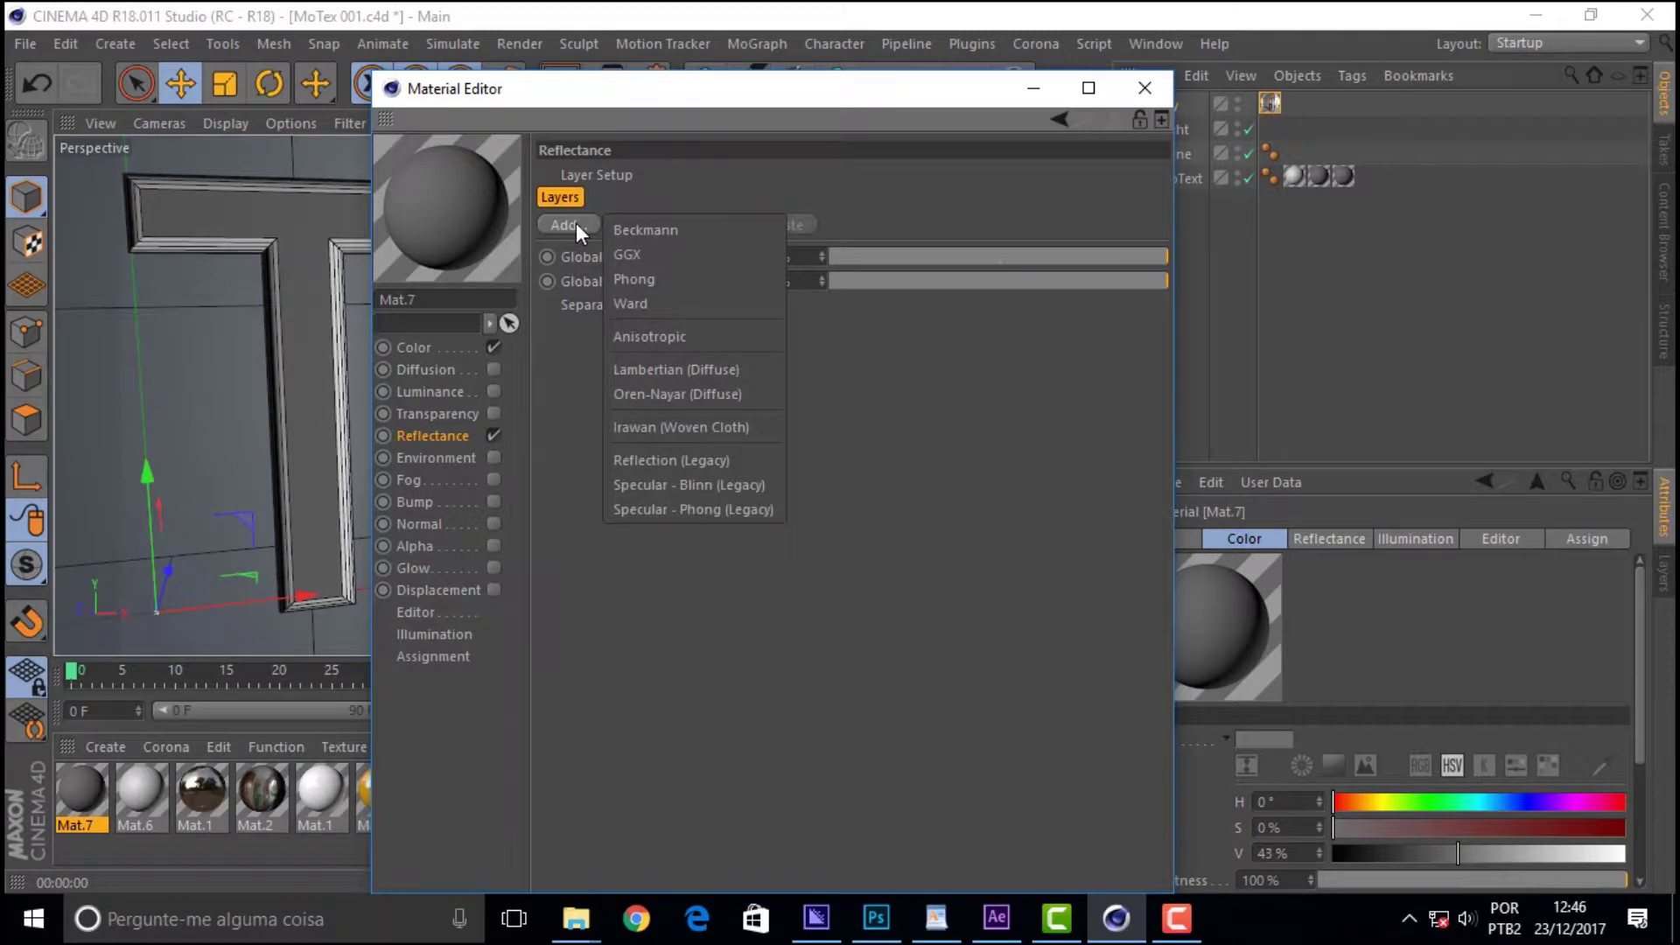
left_click(695, 461)
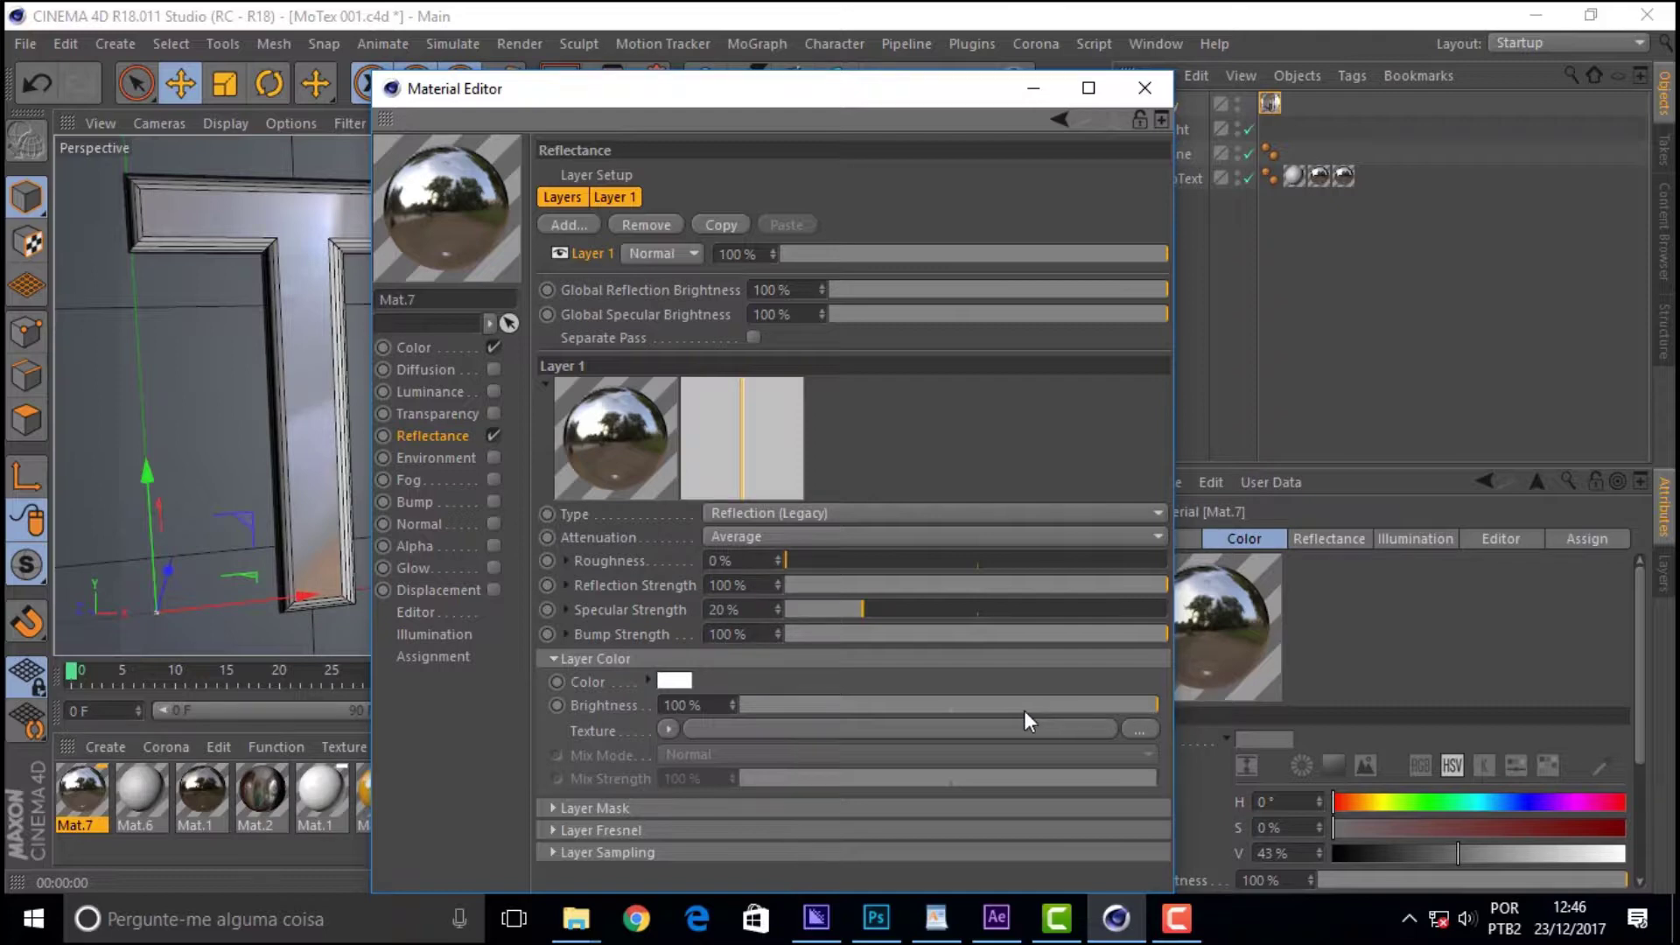
mouse_move(1164, 585)
left_mouse_down()
mouse_move(916, 586)
mouse_move(1242, 564)
left_mouse_up()
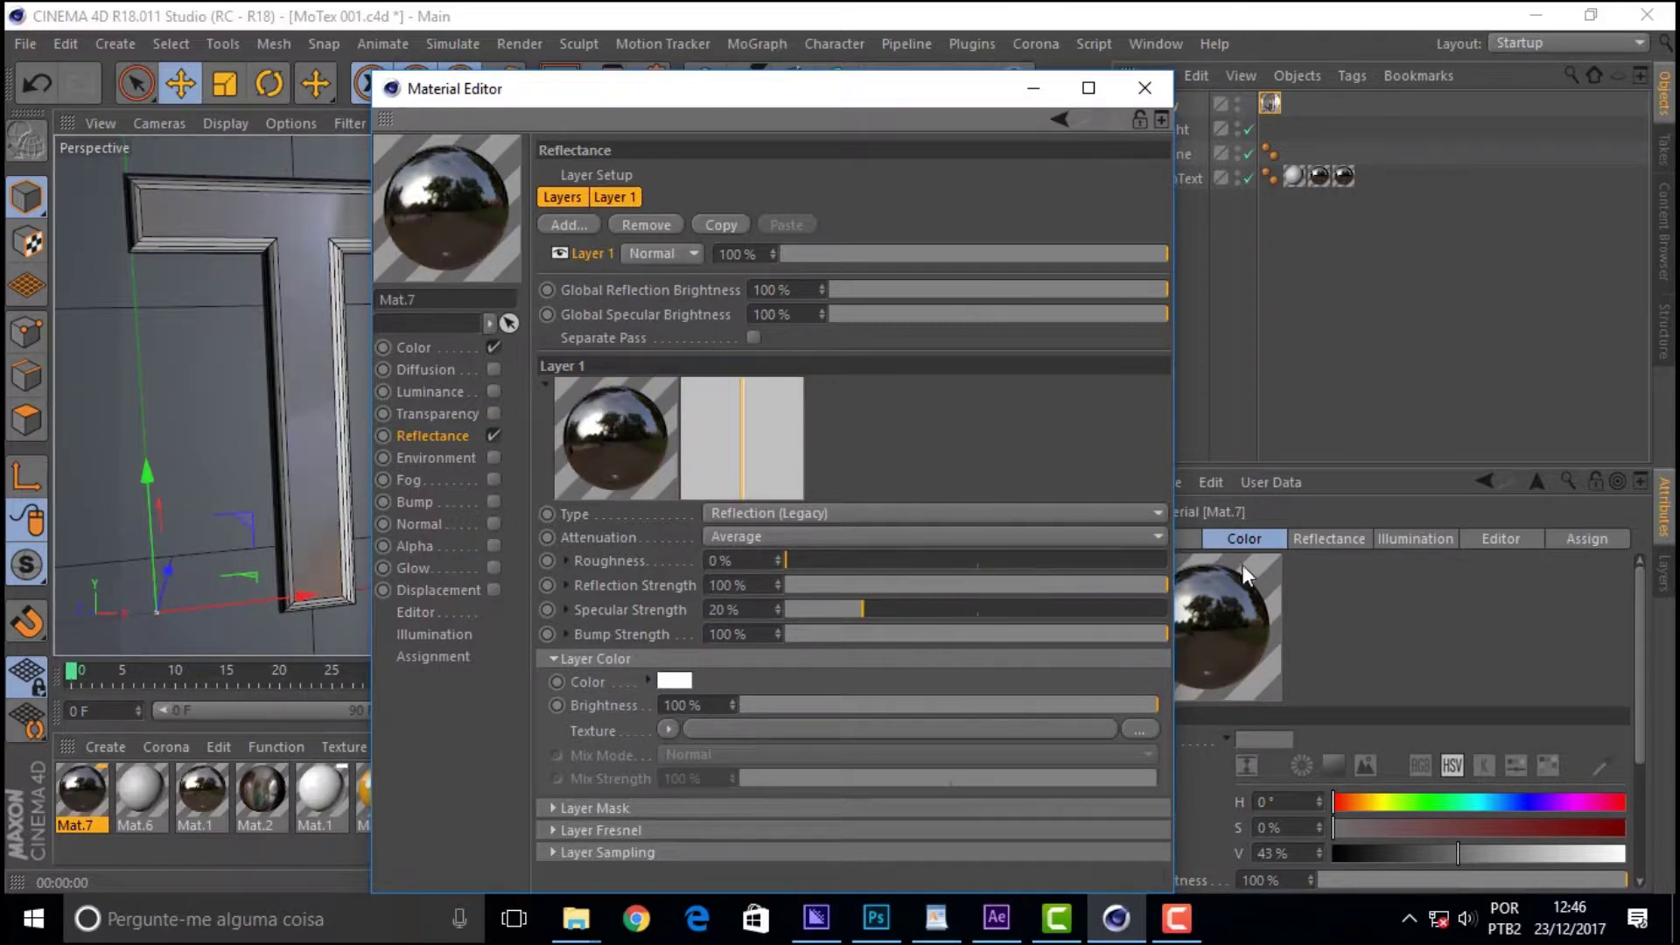
left_click_drag(1155, 704, 982, 707)
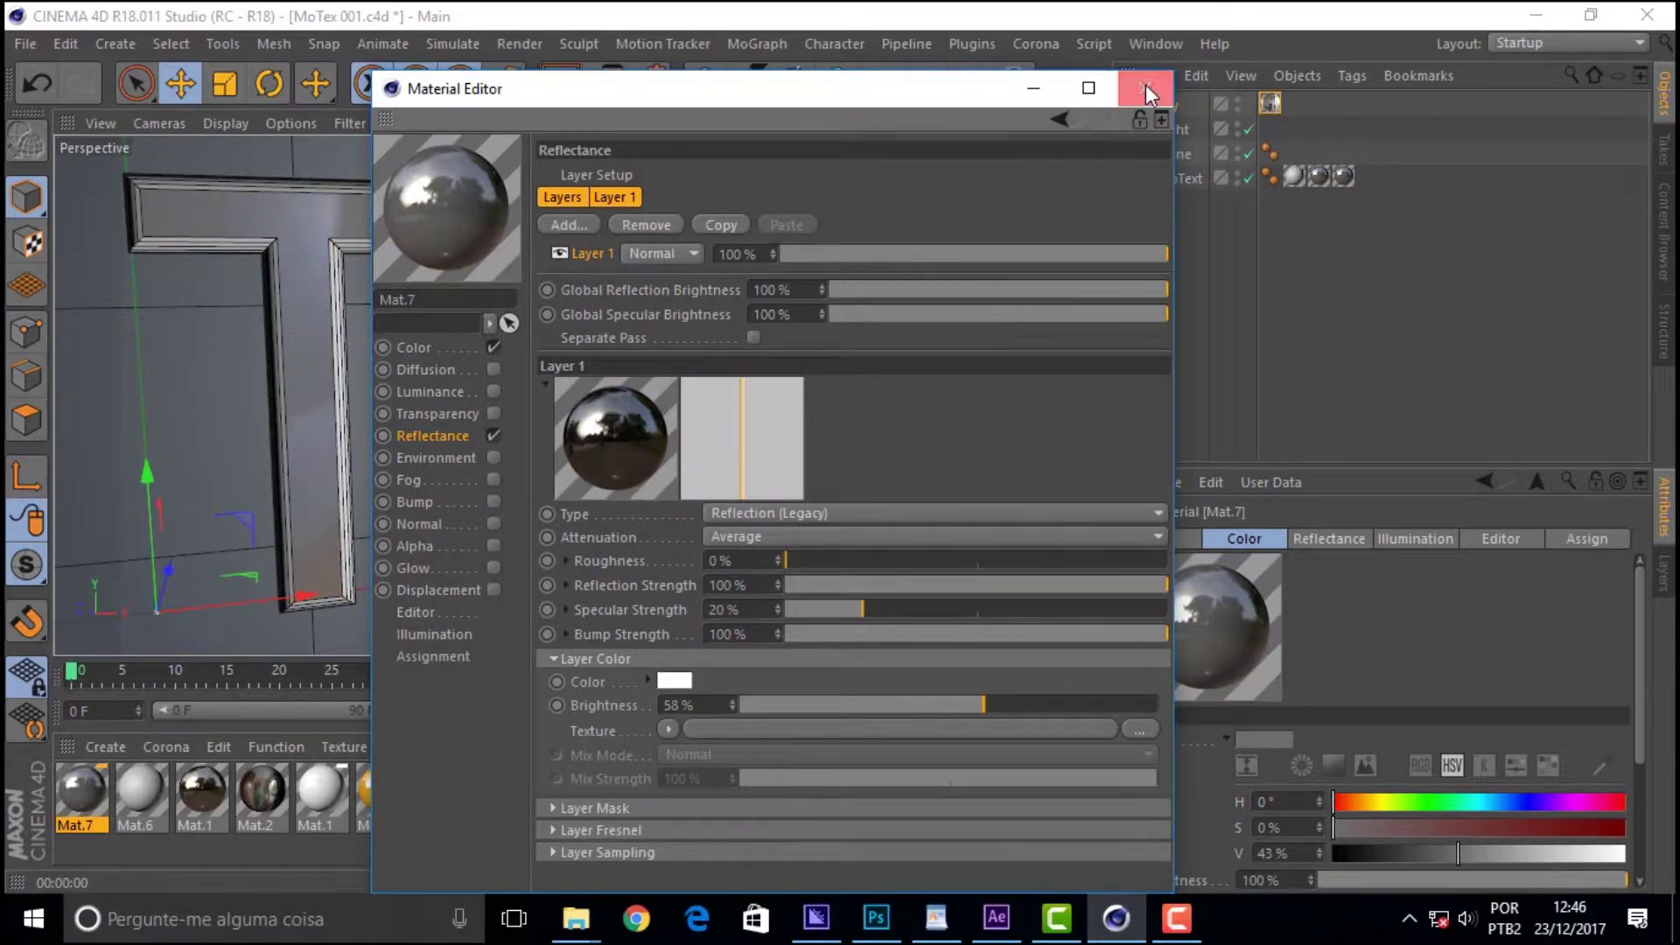
left_click(1146, 89)
- Preview the chrome Text with a viewport render, then open Mat.4 in the Material Editor
left_click(556, 84)
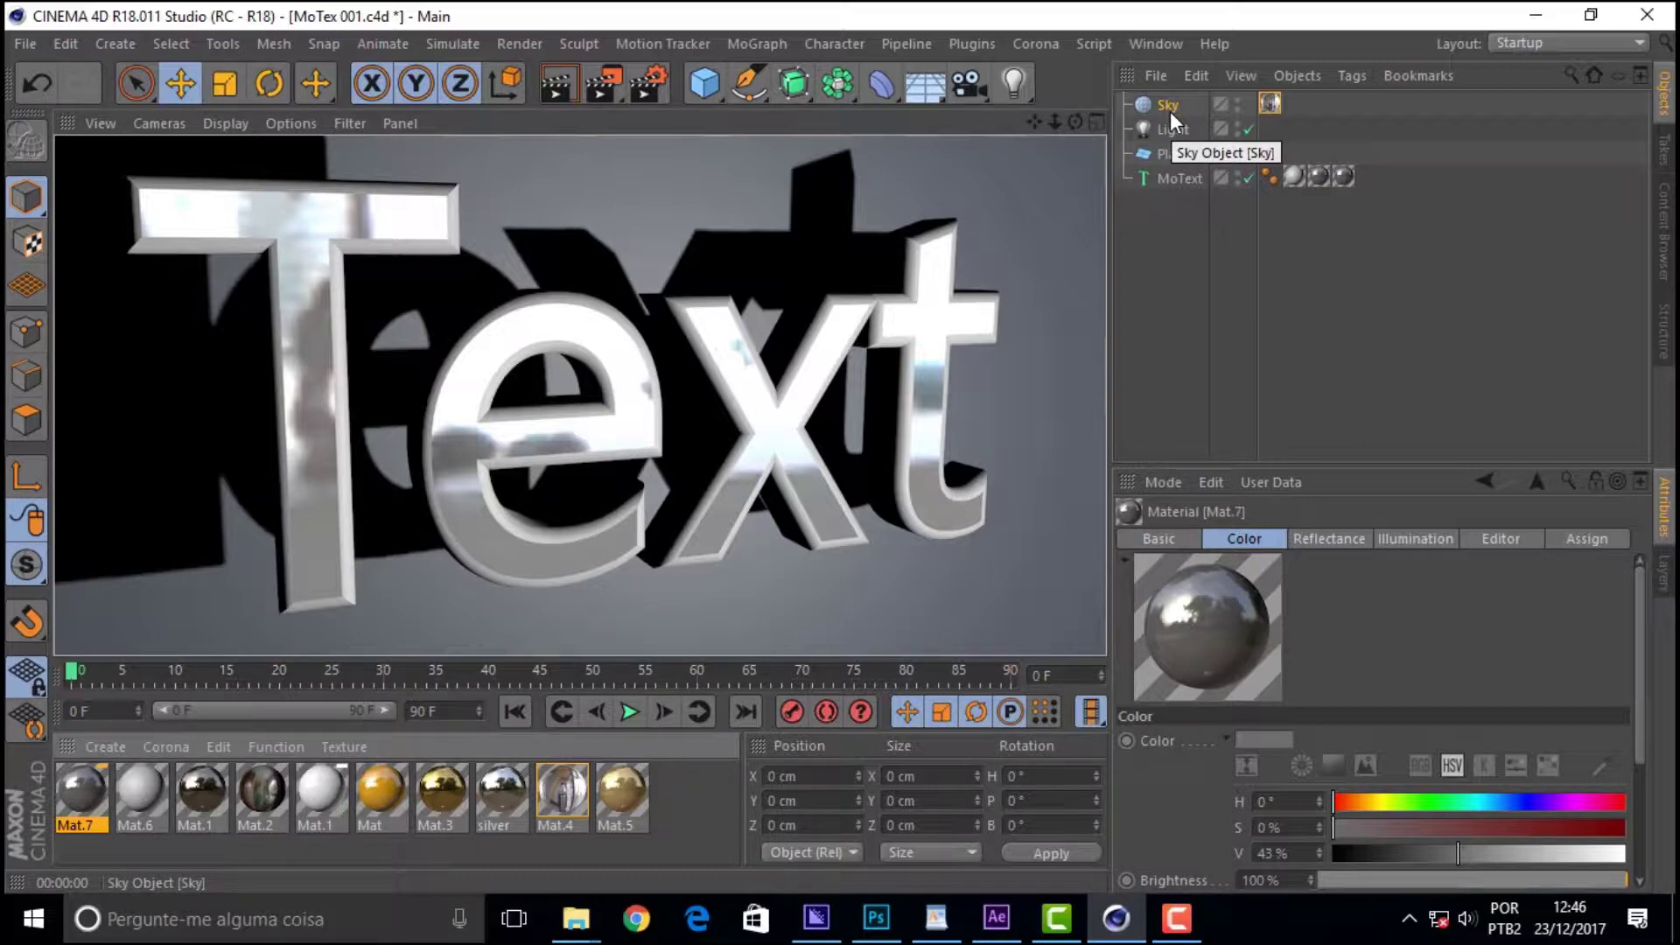
double_click(562, 790)
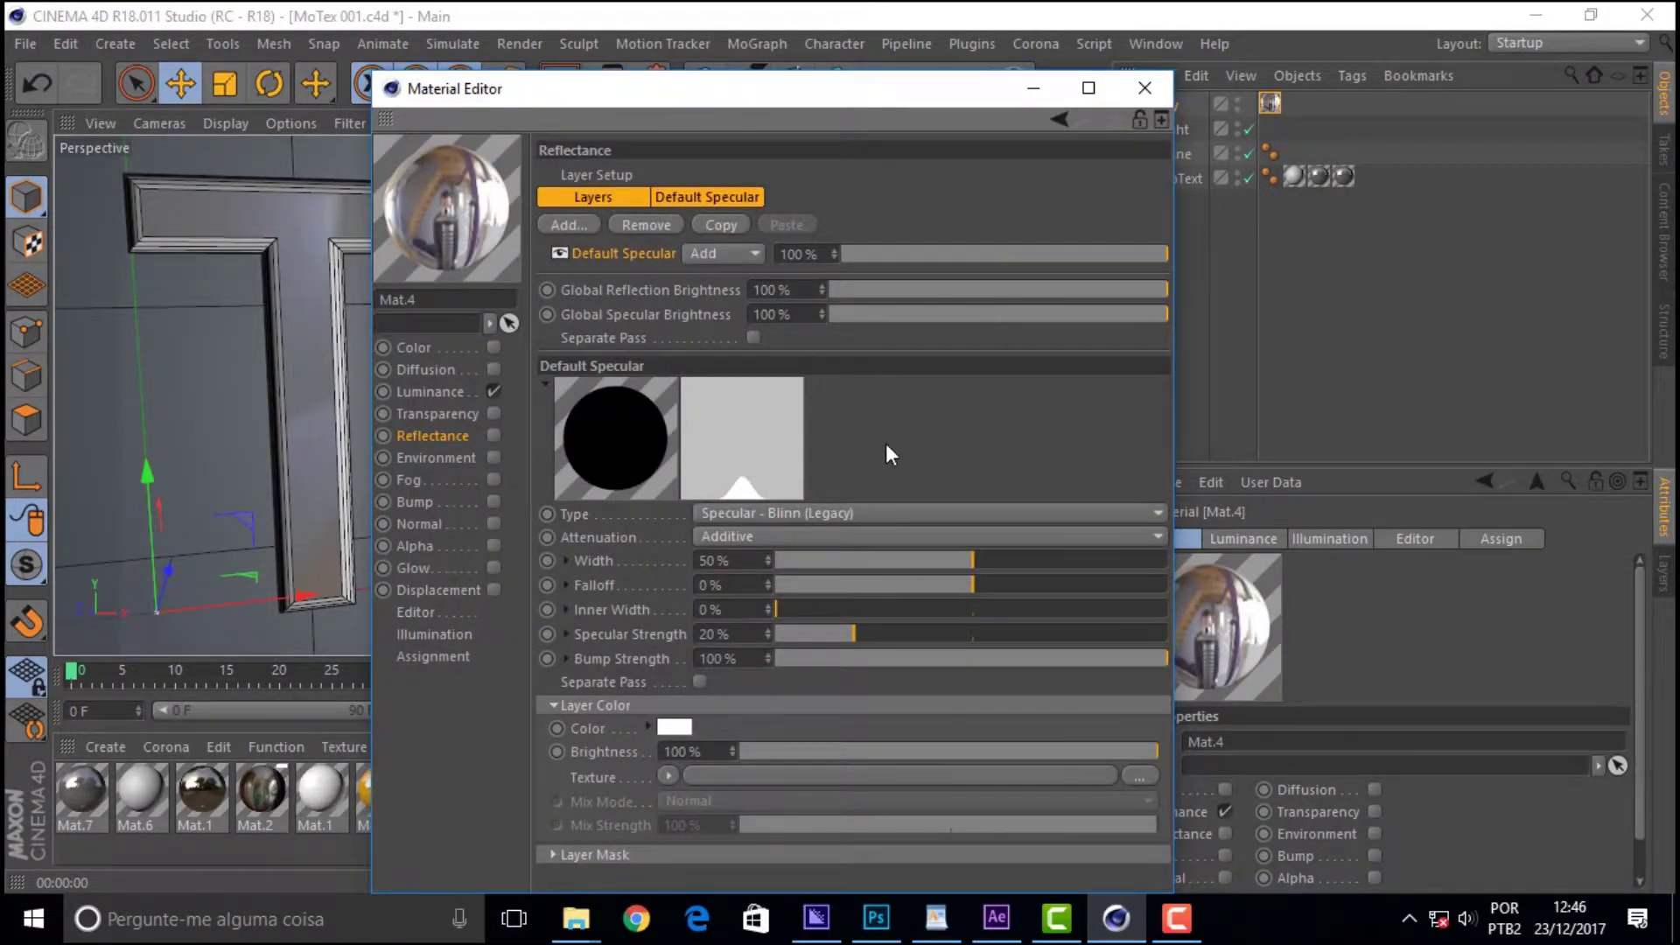
left_click(1137, 96)
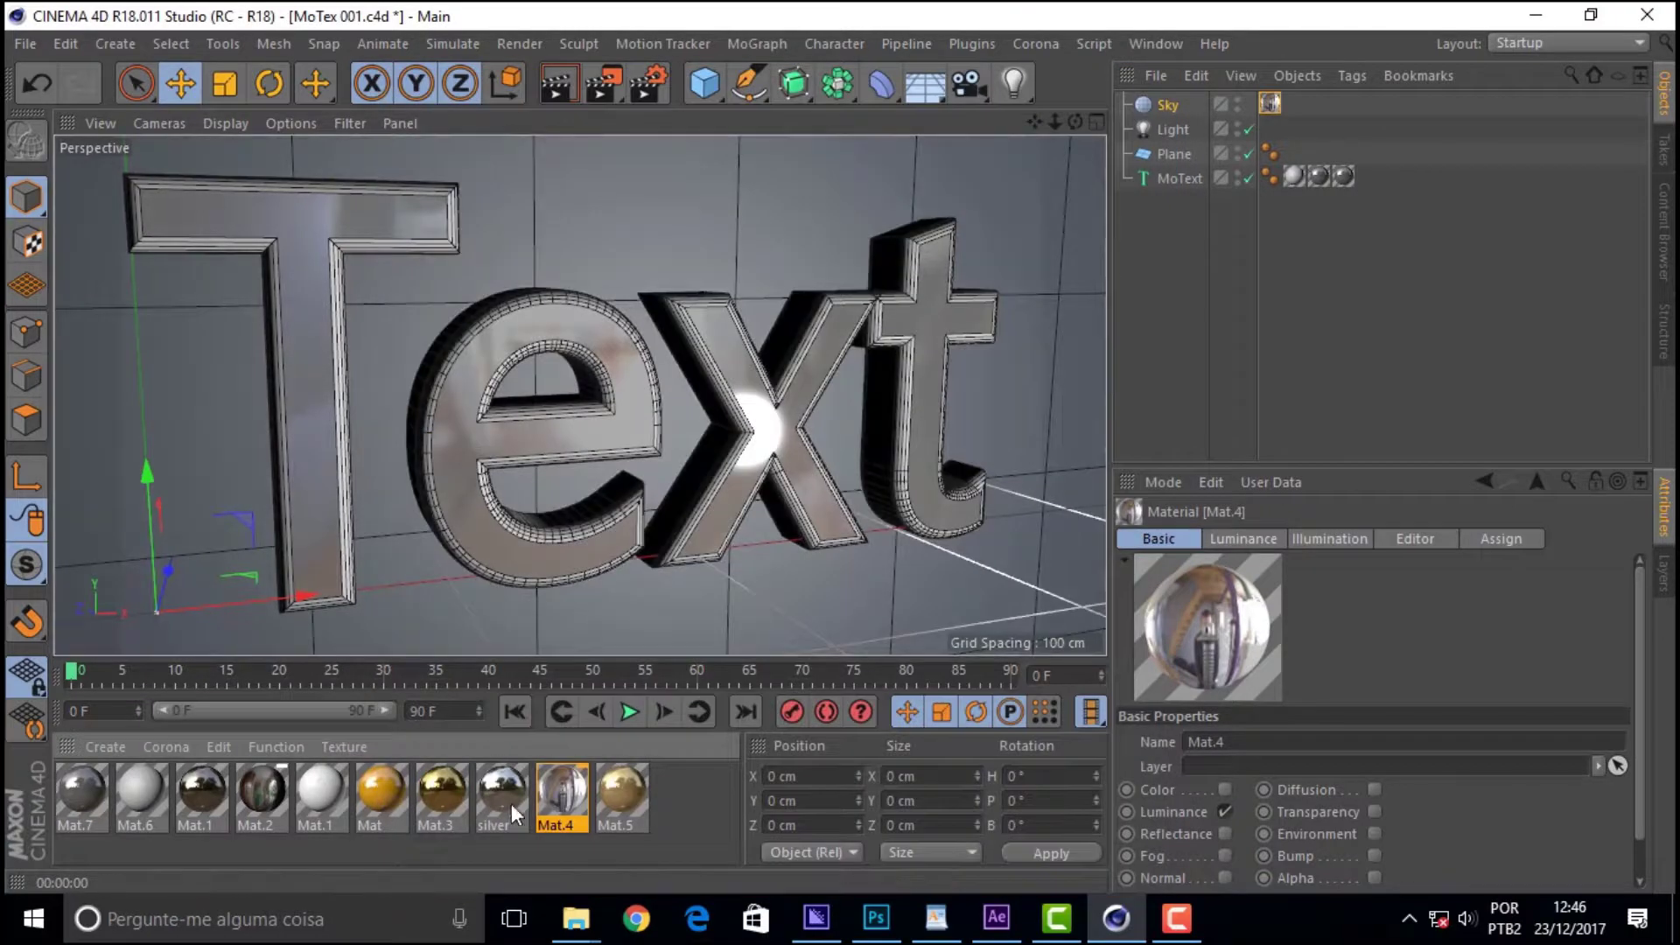
double_click(558, 792)
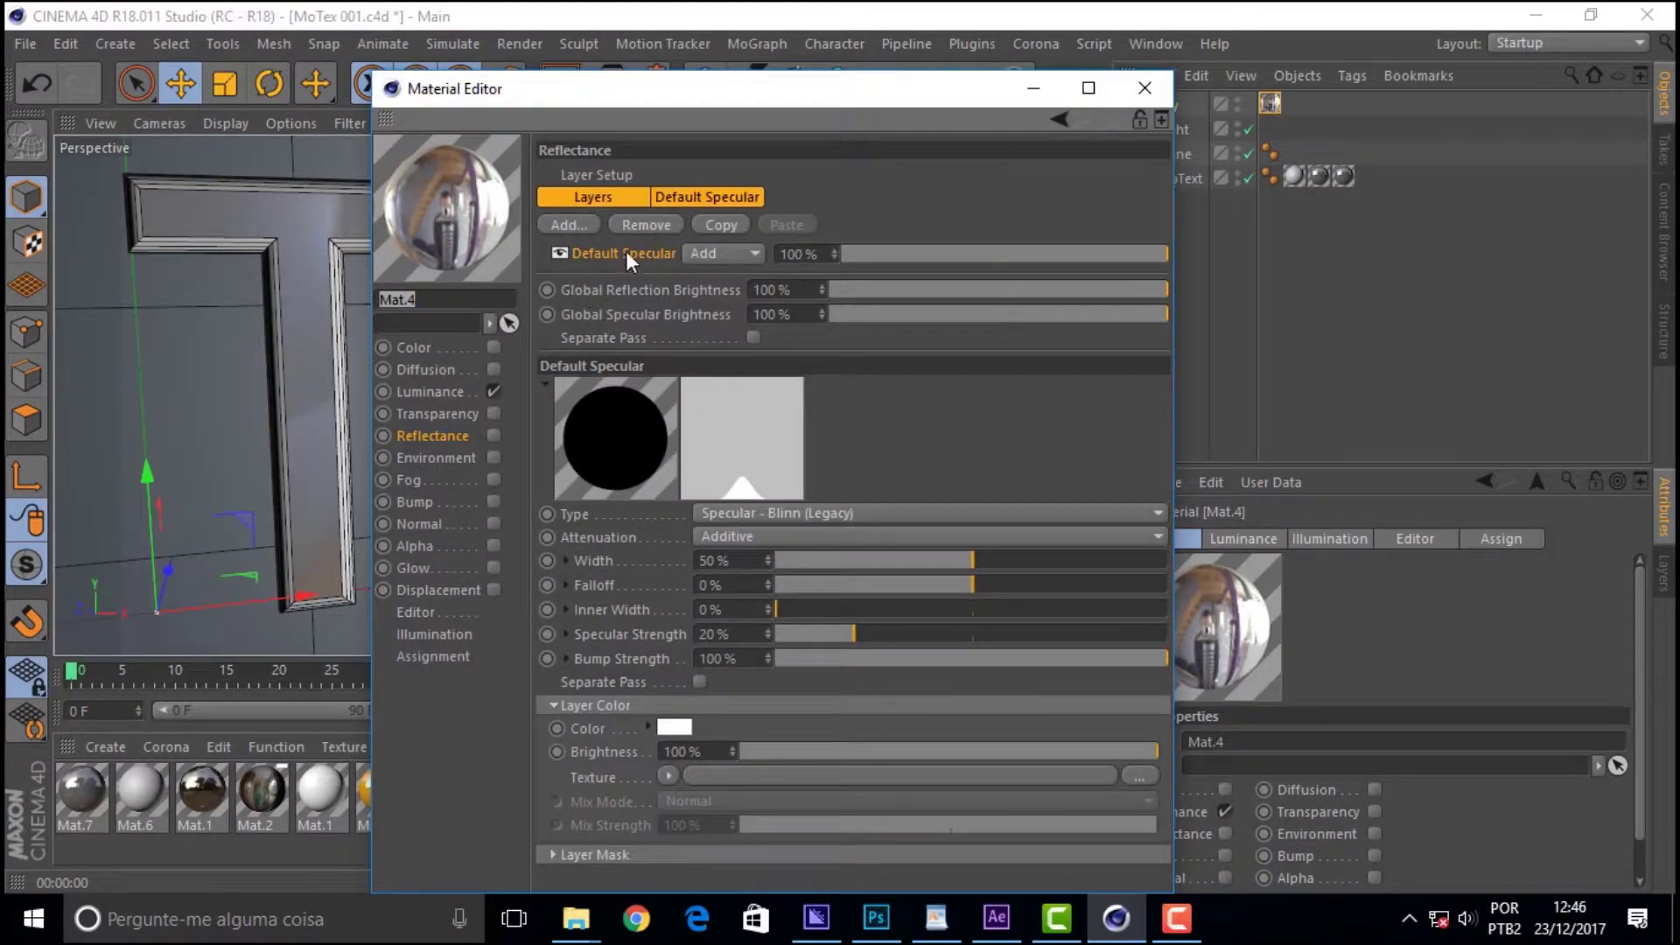
- Set Mat.4's Reflectance Preview Size to 2048, close the editor, and re-render the view
left_click(417, 612)
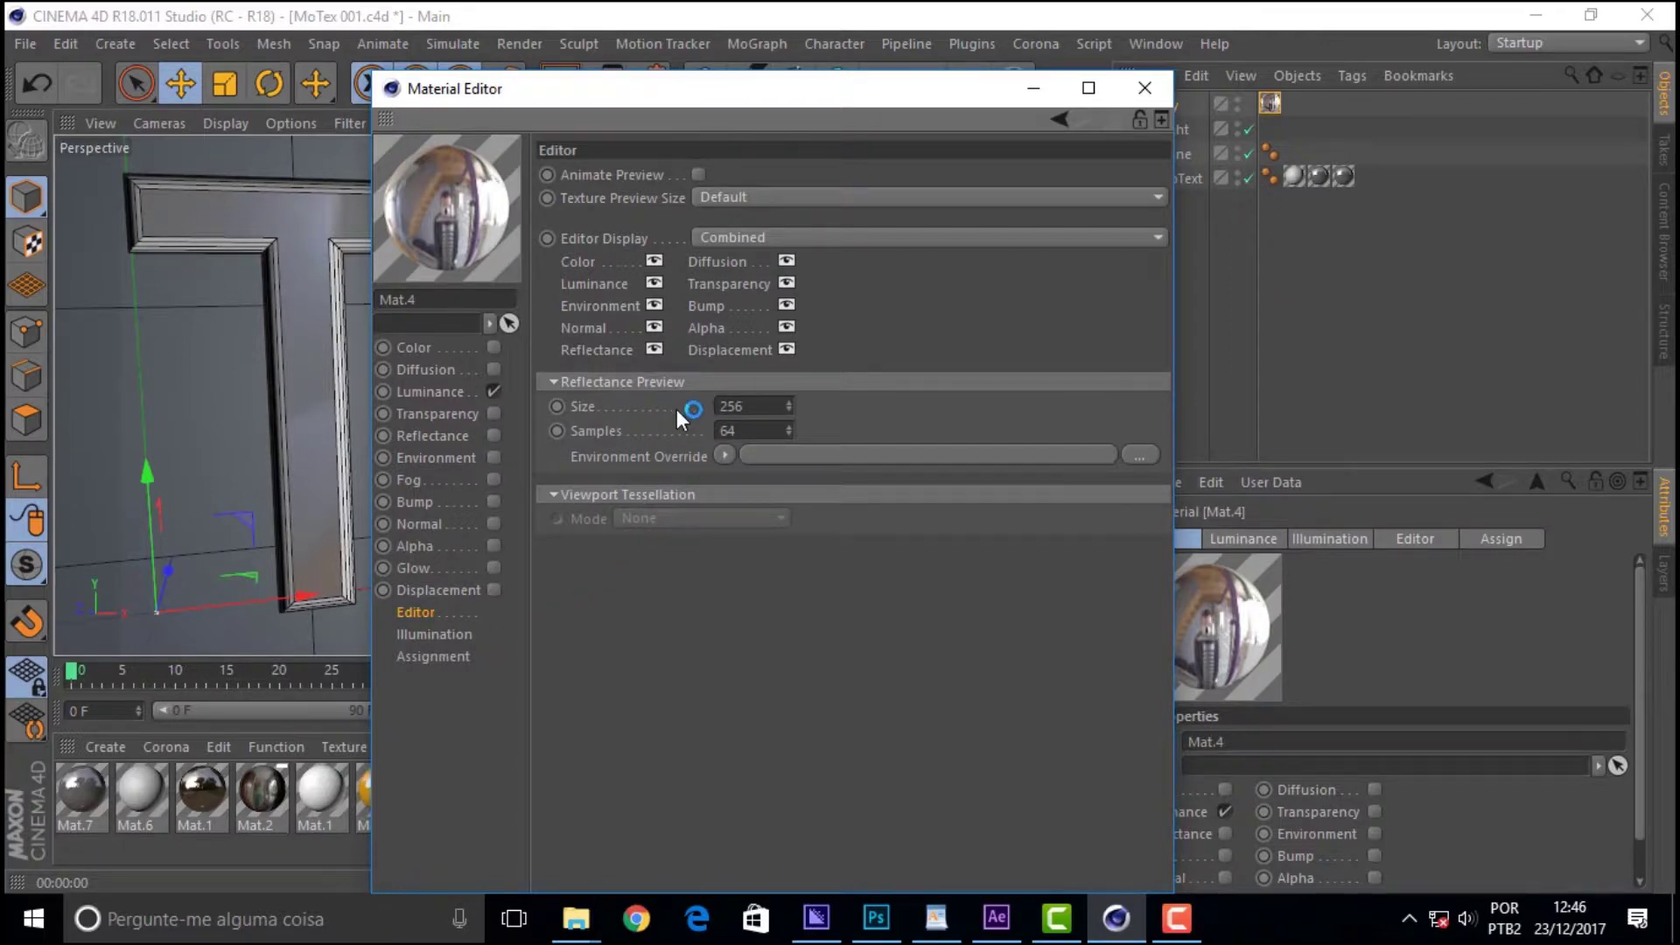
double_click(744, 406)
type("104")
key("Return")
type("8")
left_click(1152, 89)
key("ctrl+r")
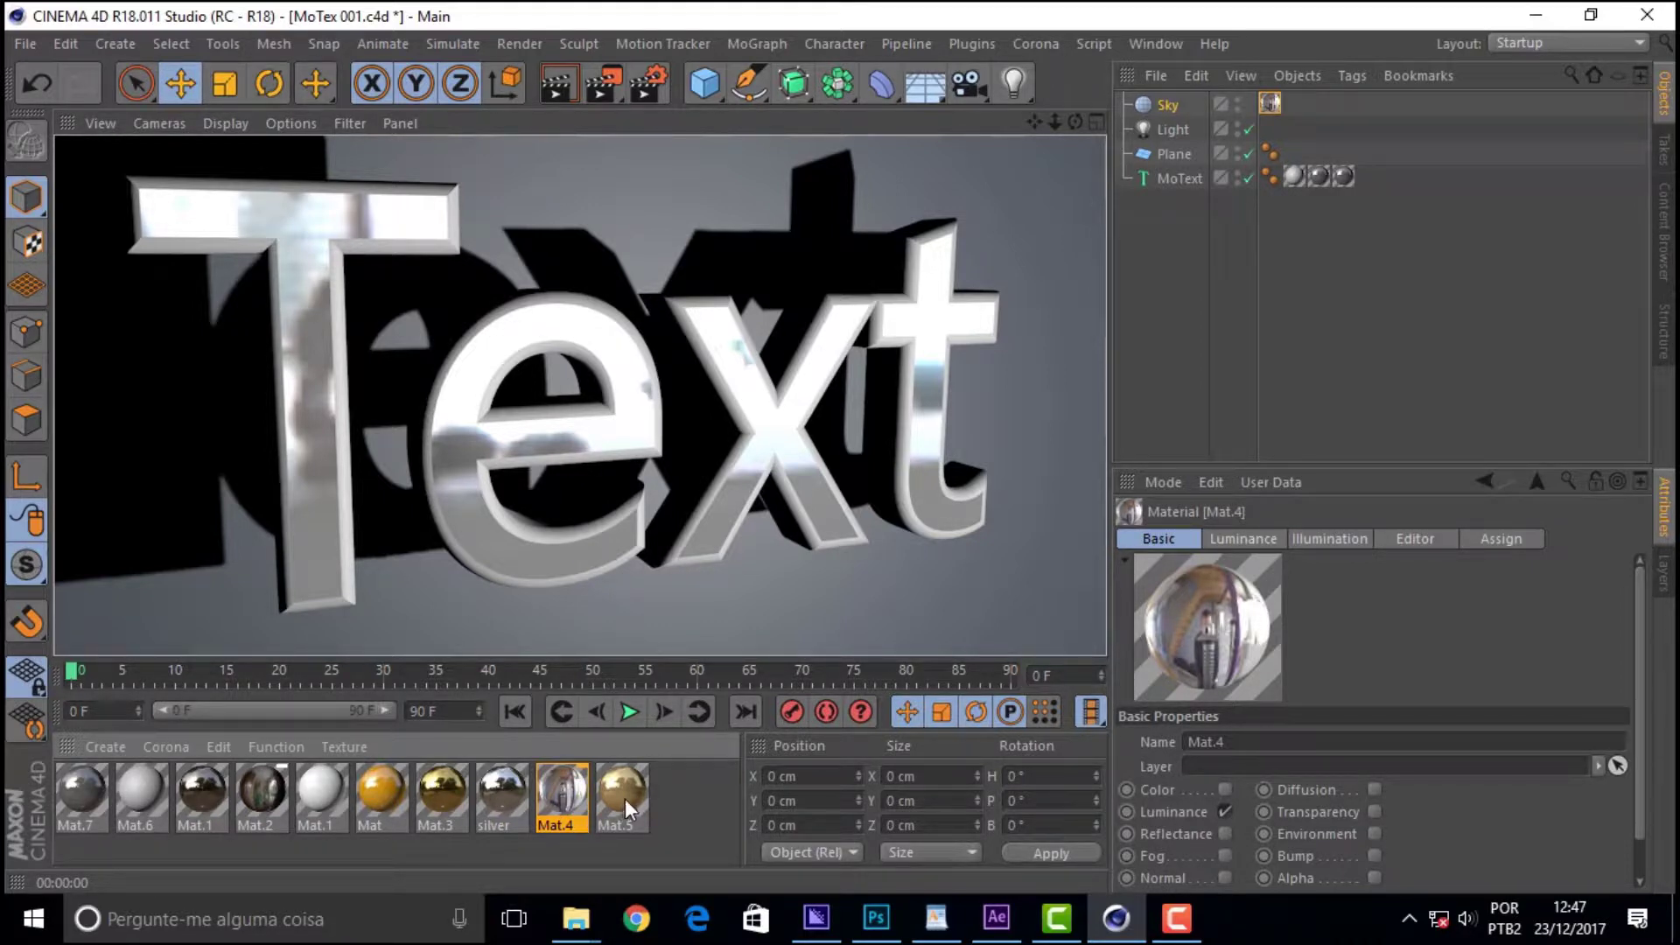
- Assign gold Mat.5 and the silver material to MoText's slots, and Mat.1 to the floor plane
left_click_drag(621, 800, 1343, 176)
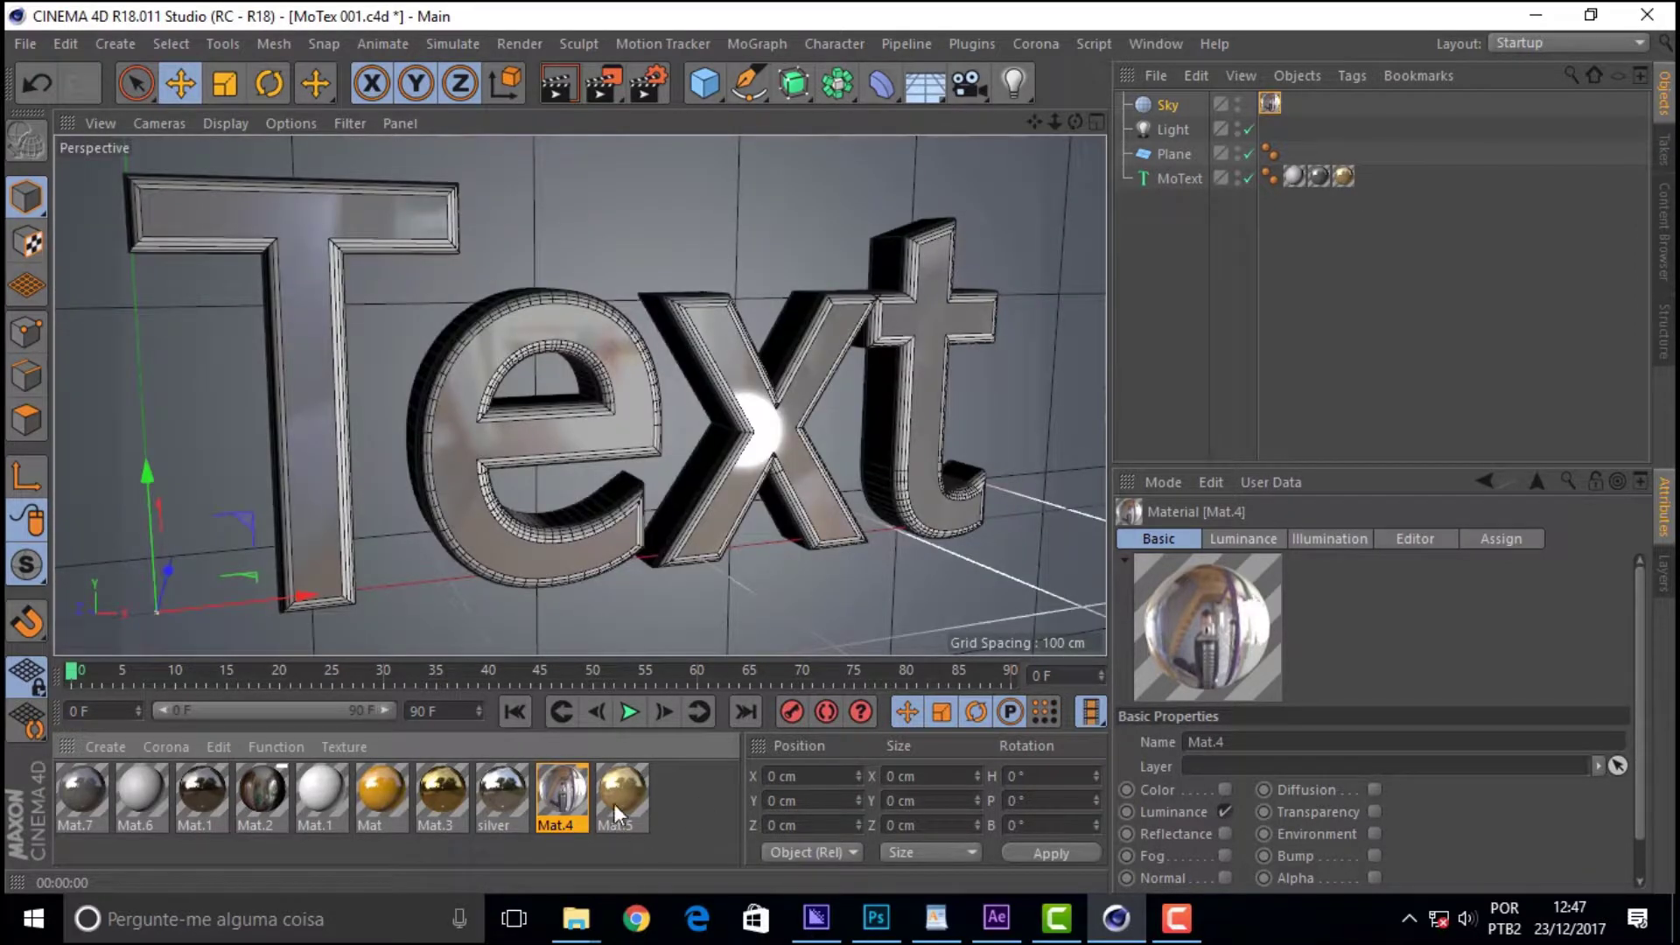
left_click_drag(616, 812, 1319, 176)
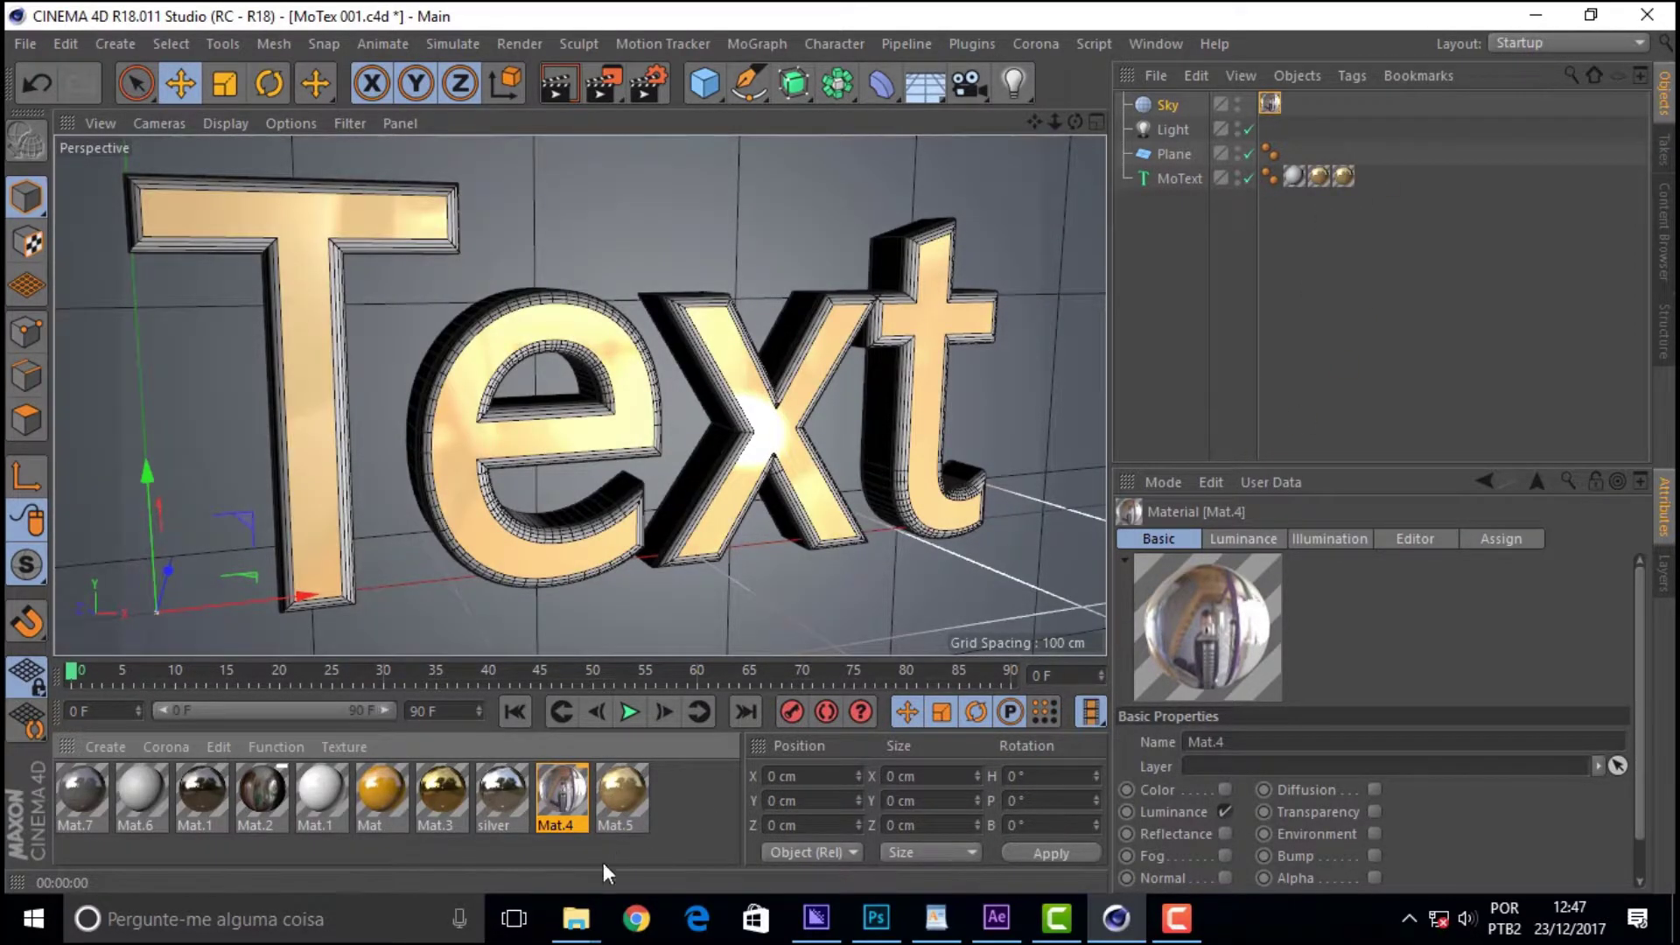
left_click_drag(493, 795, 1292, 173)
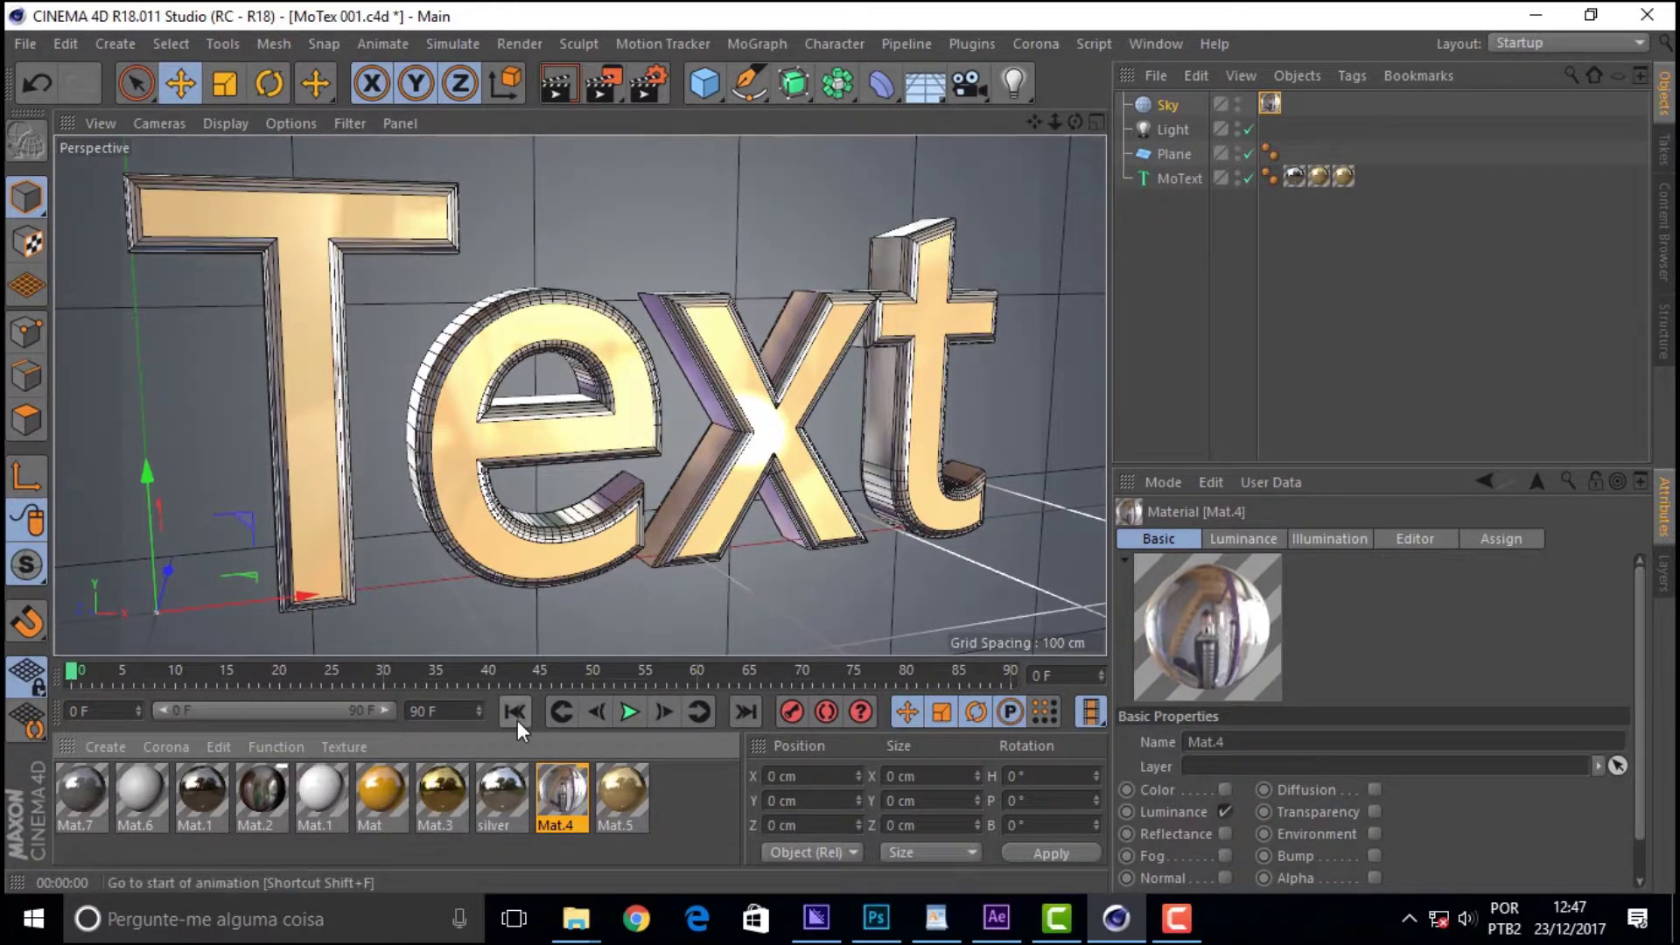
left_click_drag(198, 795, 591, 197)
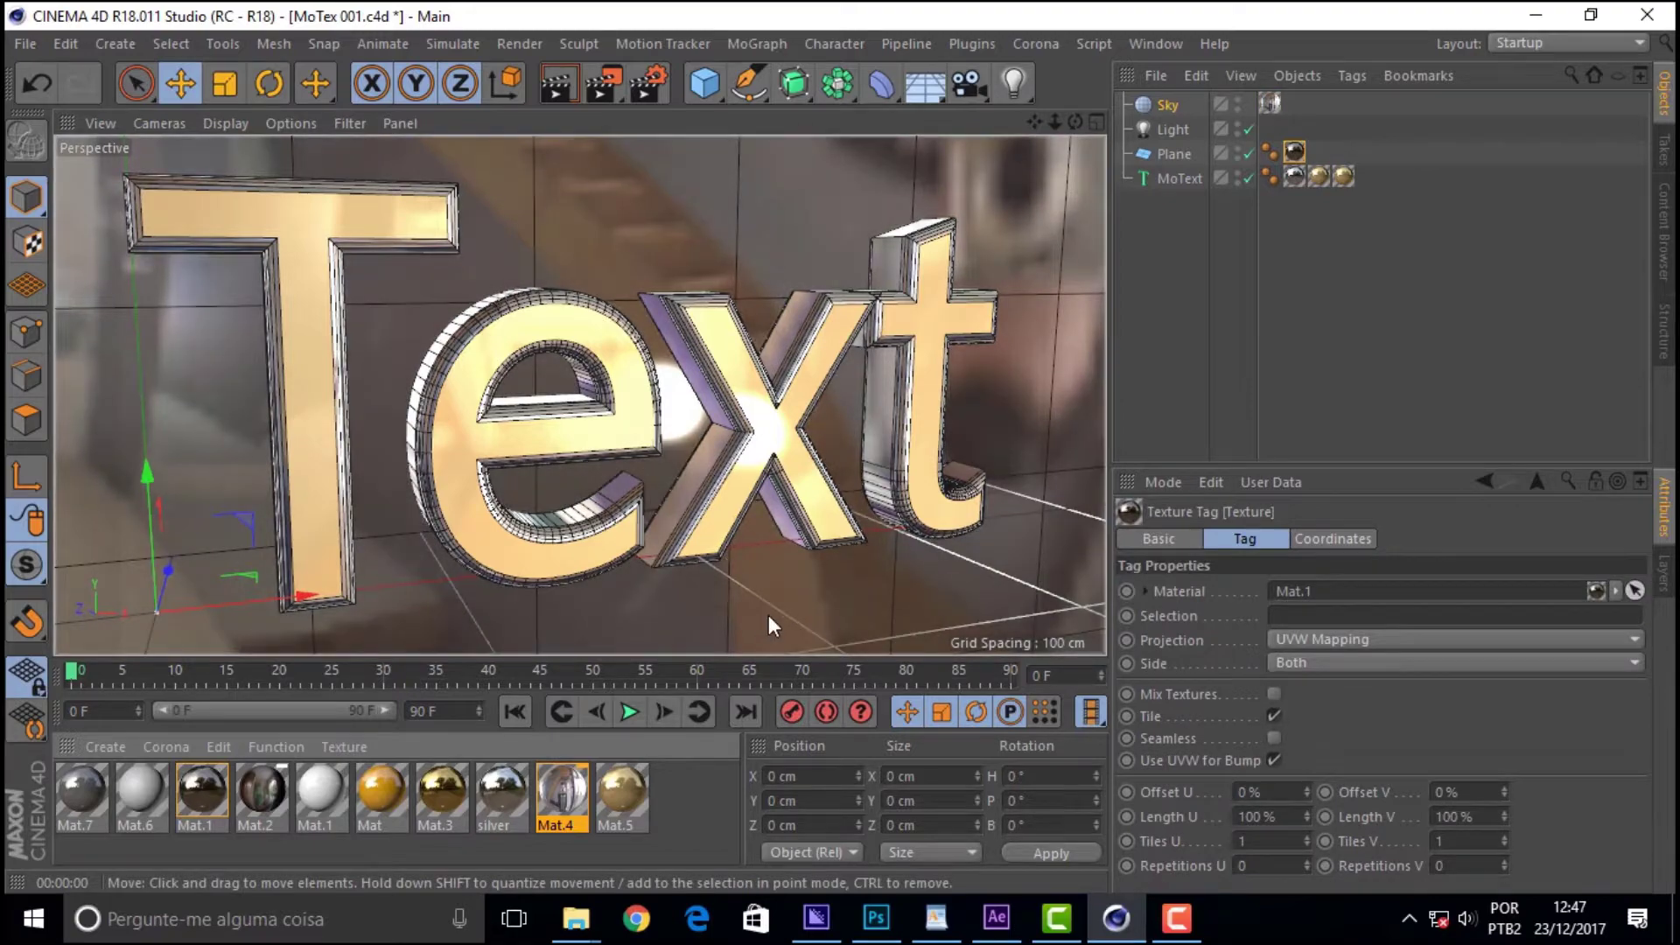
- Add chrome Mat.7 to the floor plane and render a closer view of the Text
left_click_drag(1078, 119, 639, 101)
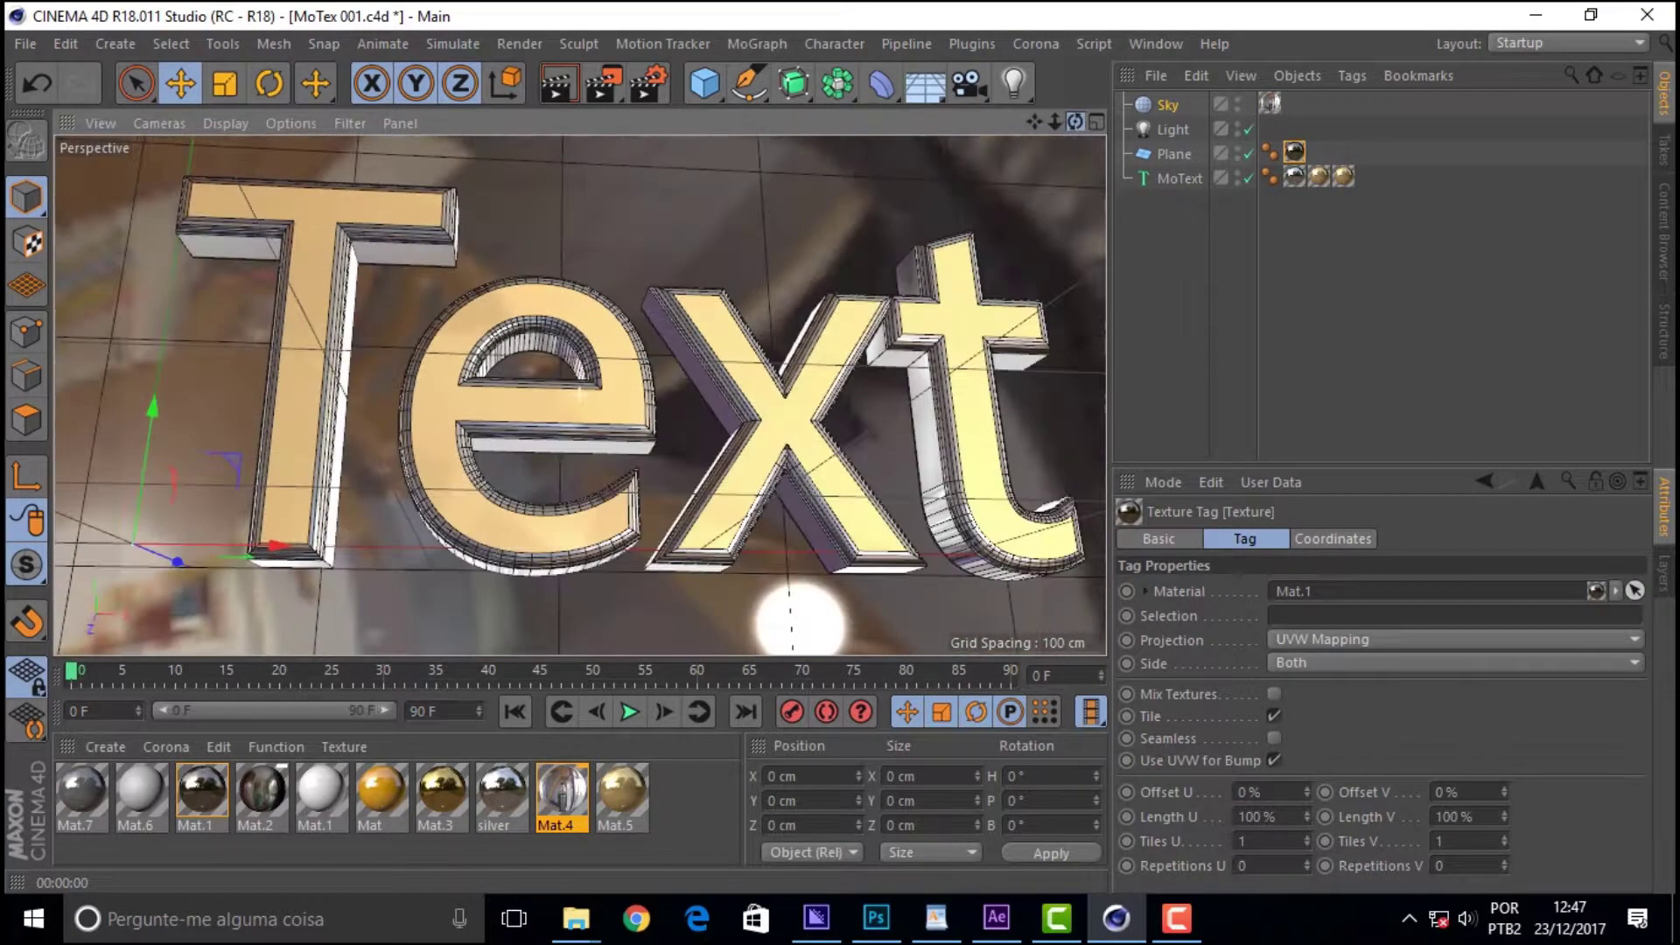
left_click(561, 81)
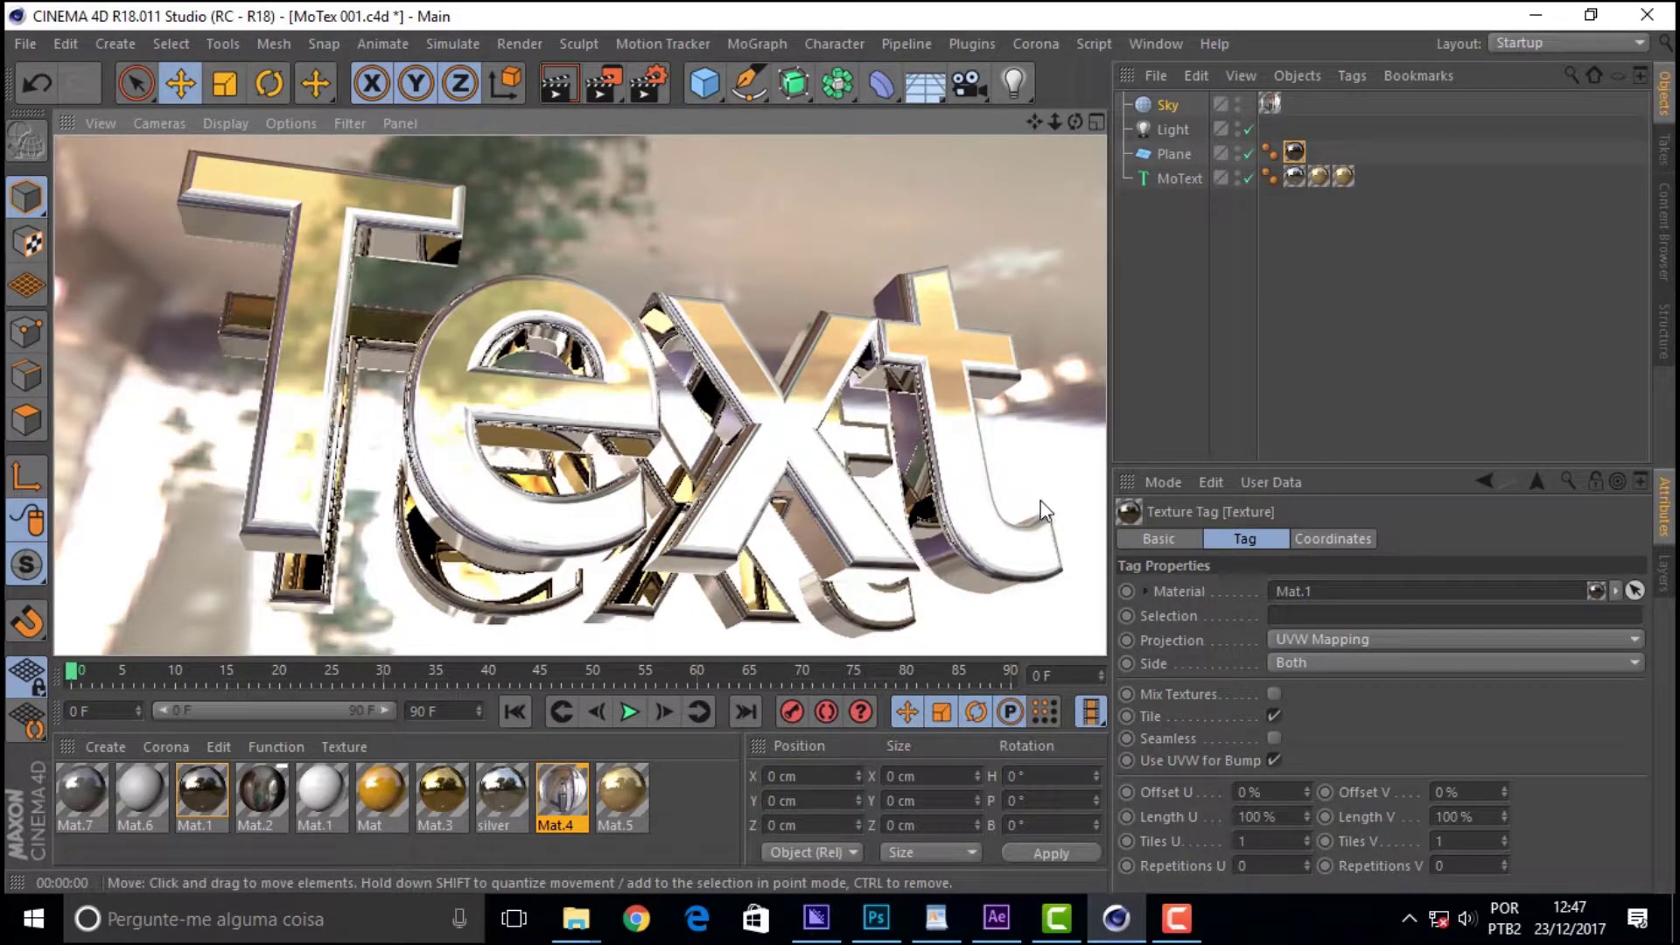
left_click_drag(96, 778, 710, 221)
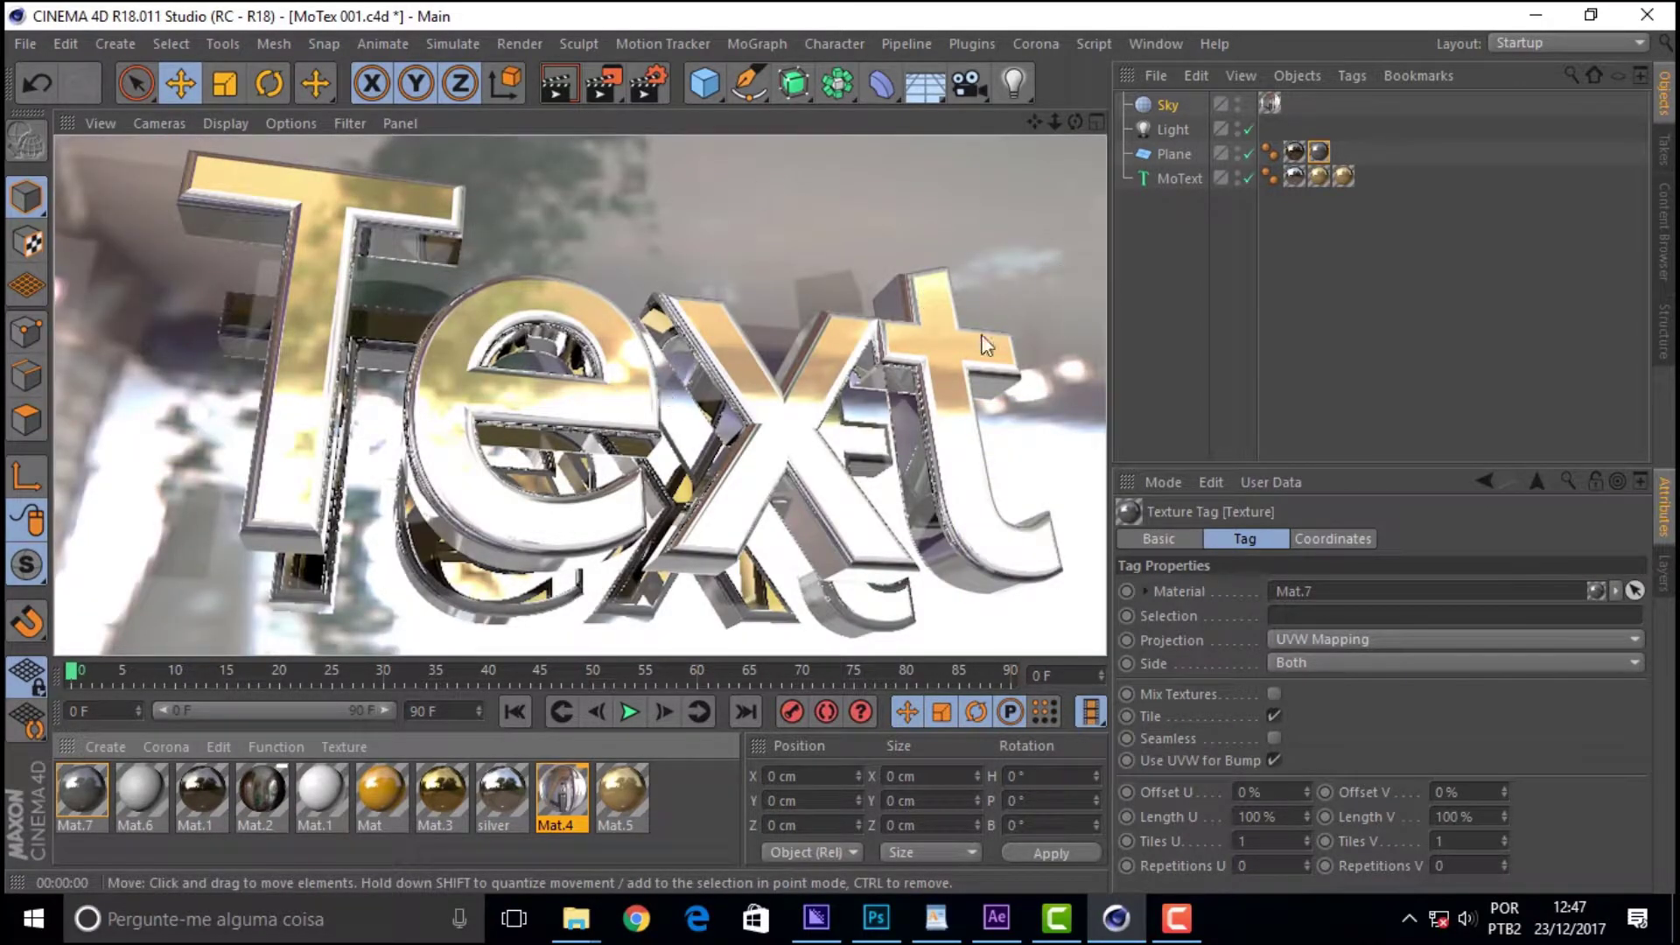
left_click(1076, 121)
left_click_drag(1076, 121, 980, 116)
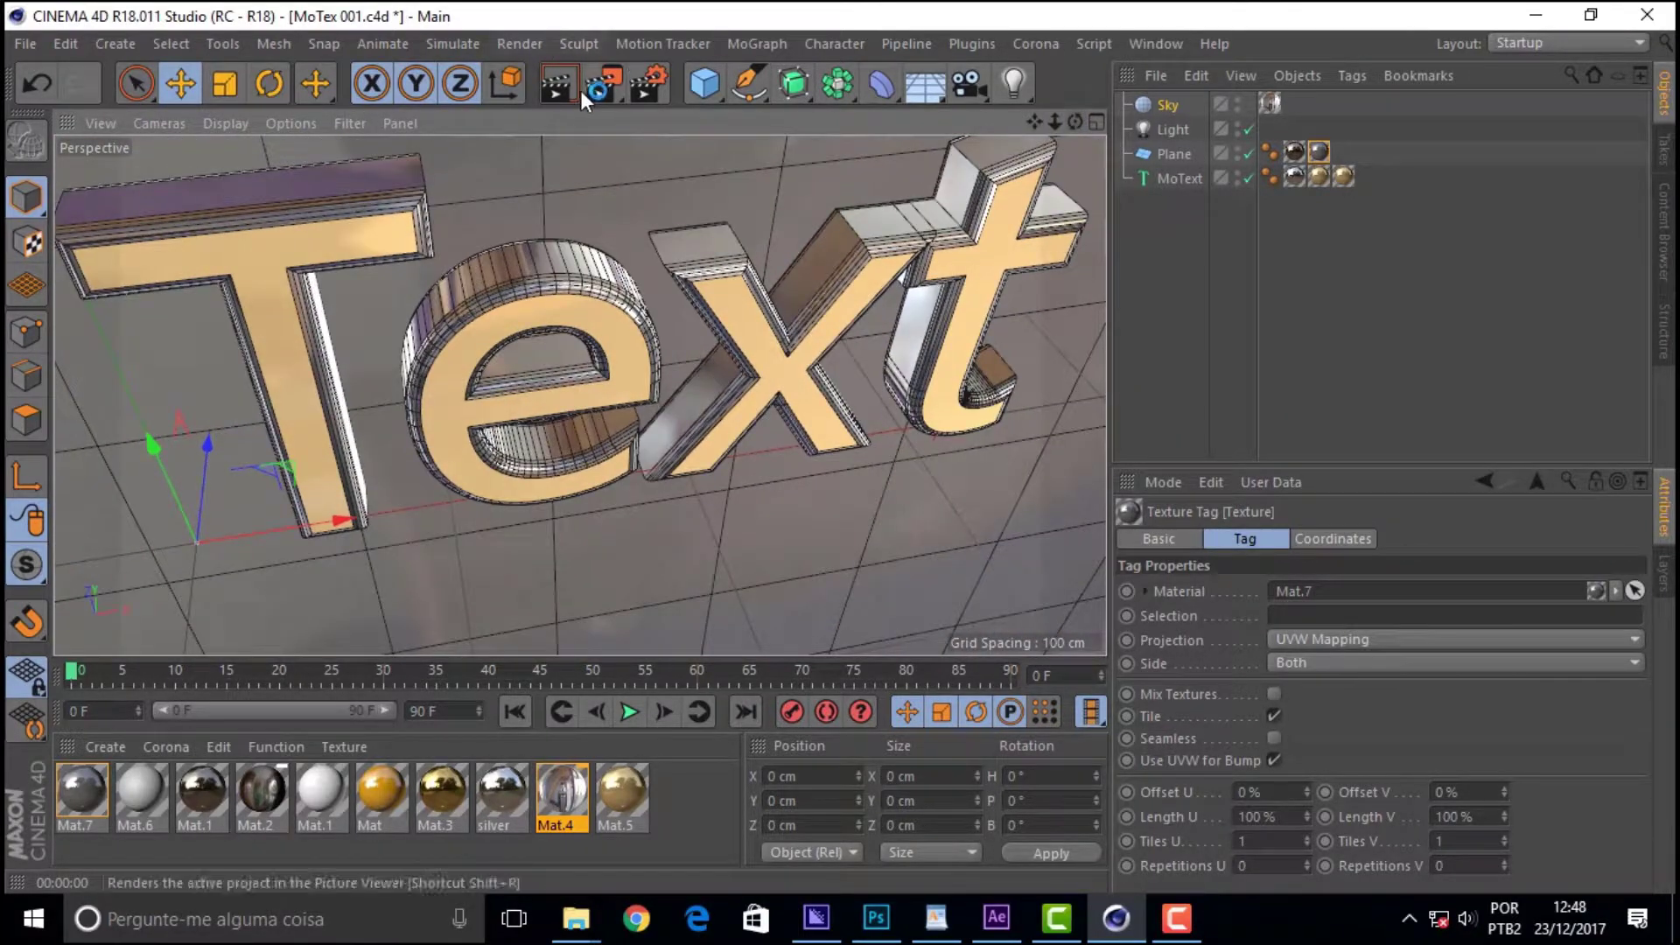
left_click(565, 84)
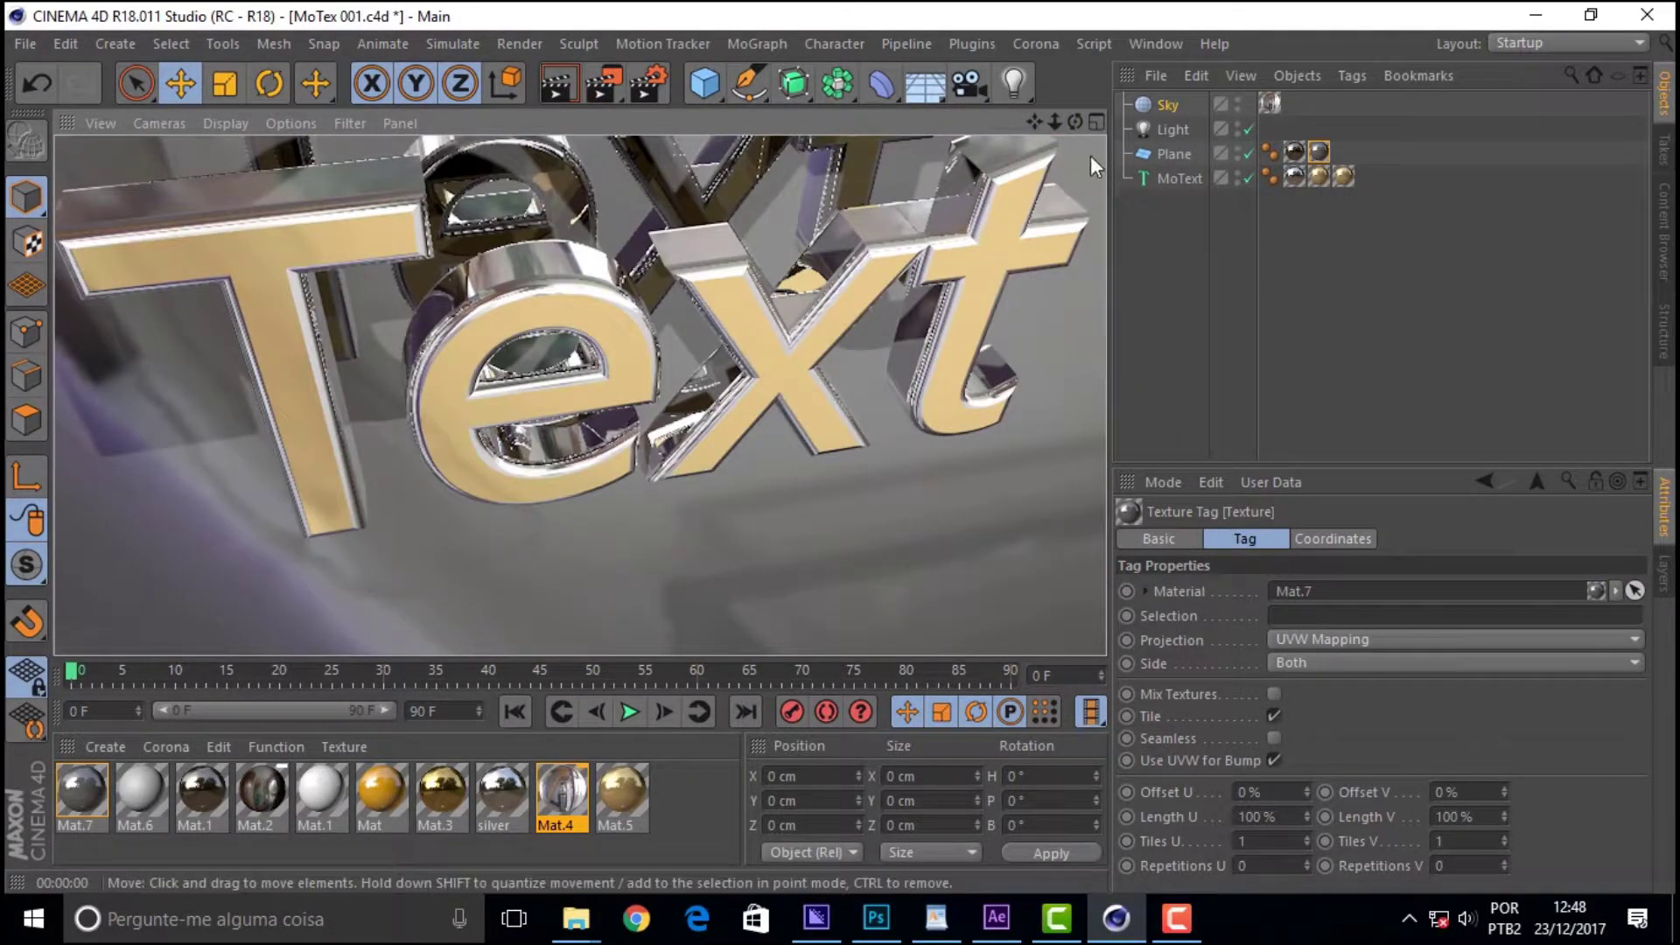
- Delete the Light object and render the scene without it
left_click(1177, 131)
key("Delete")
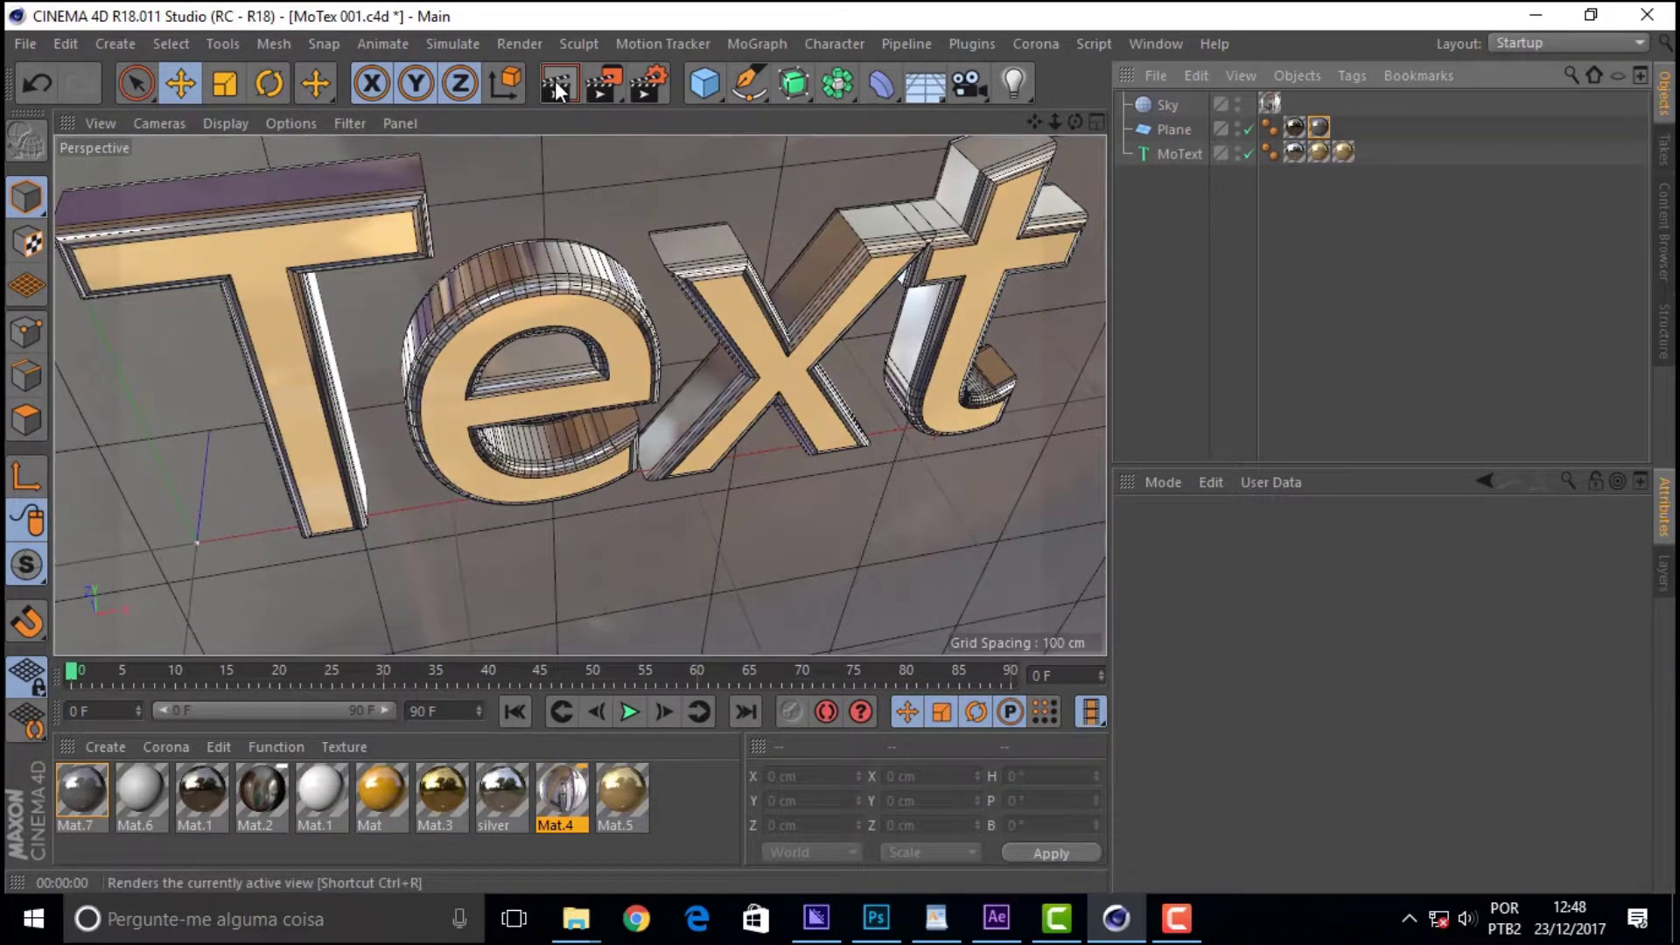
left_click(555, 84)
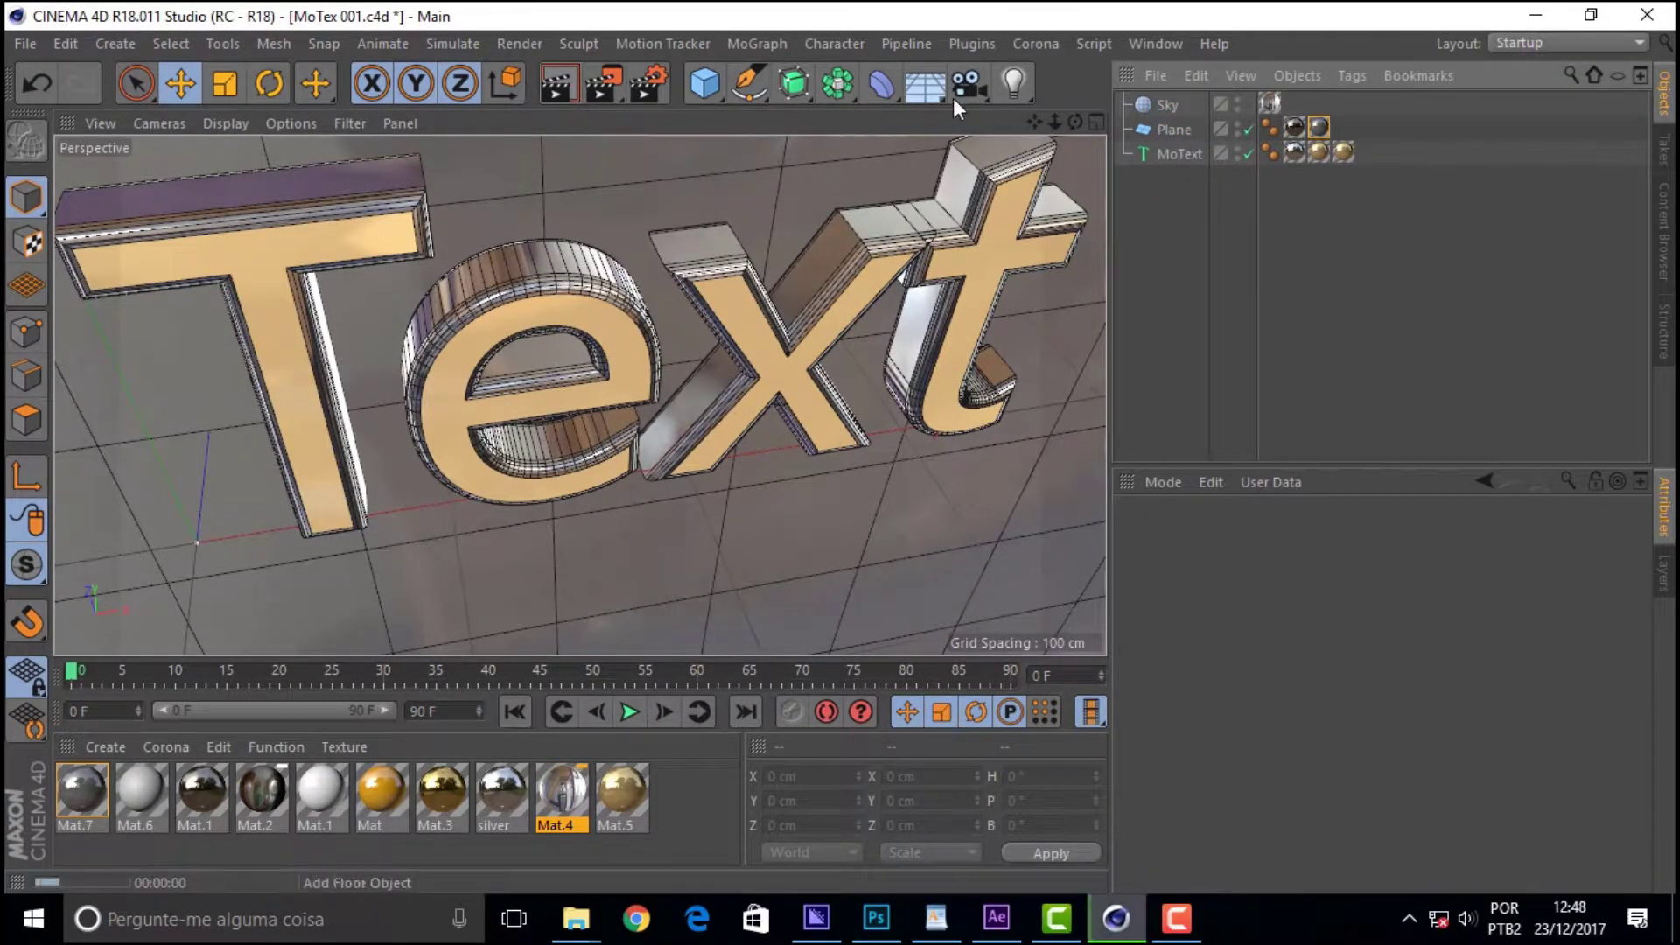
- Re-render facing the Text and apply Mat.2 to the Sky as its environment
left_click_drag(1076, 122, 586, 183)
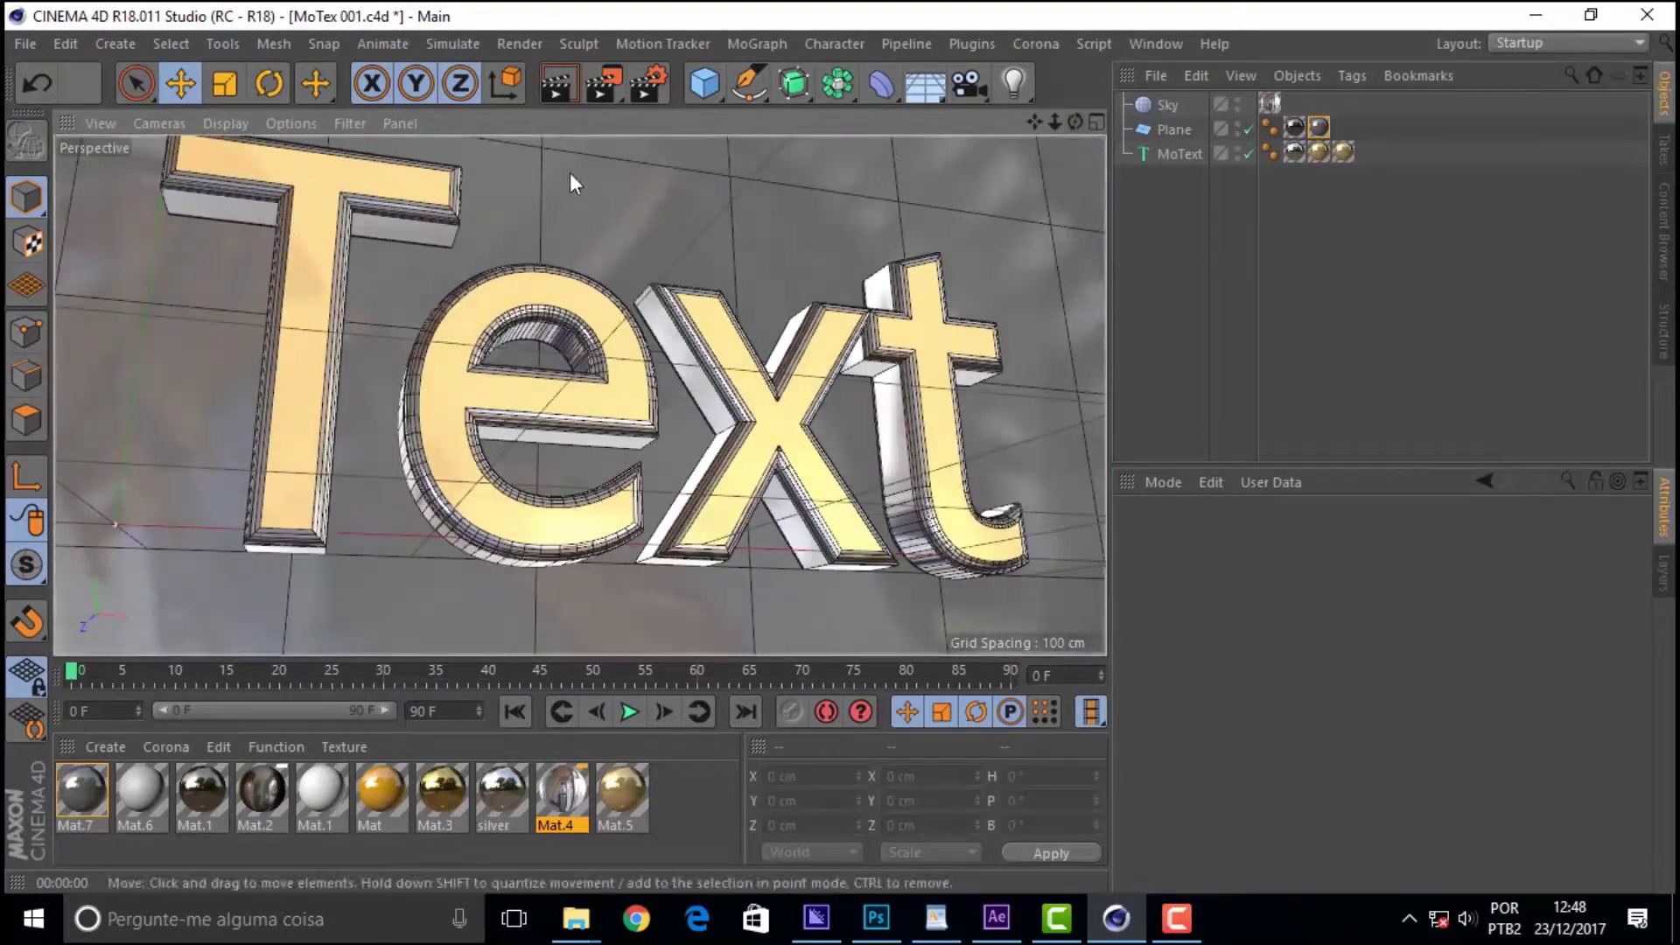
key("ctrl+r")
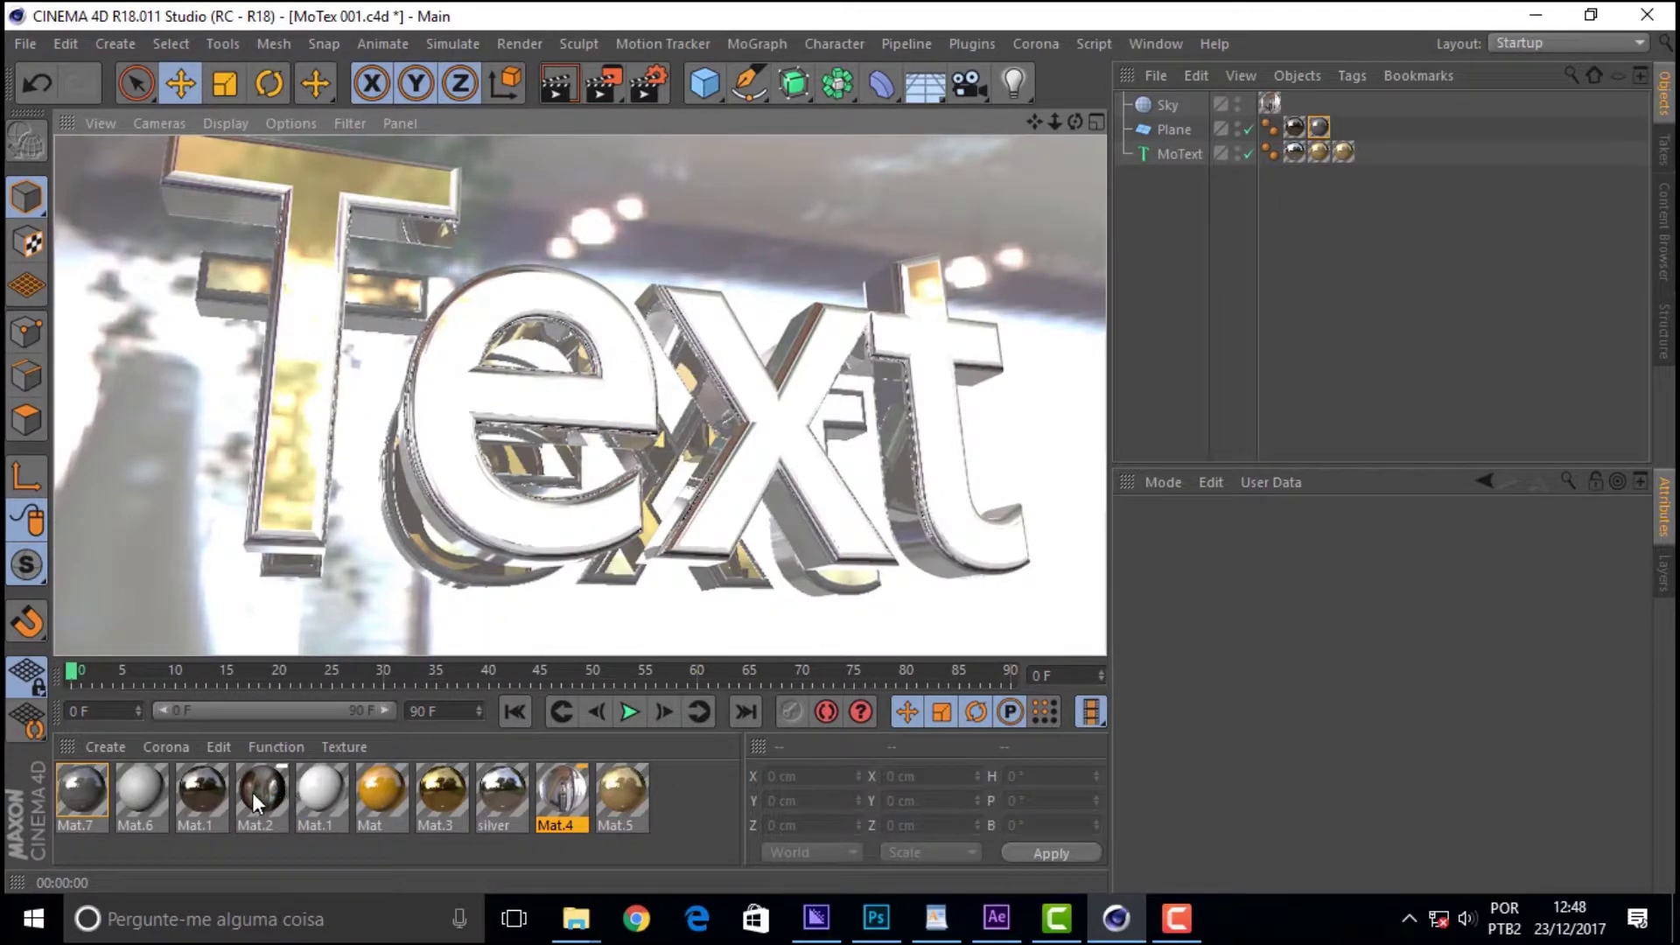
left_click_drag(252, 791, 1164, 103)
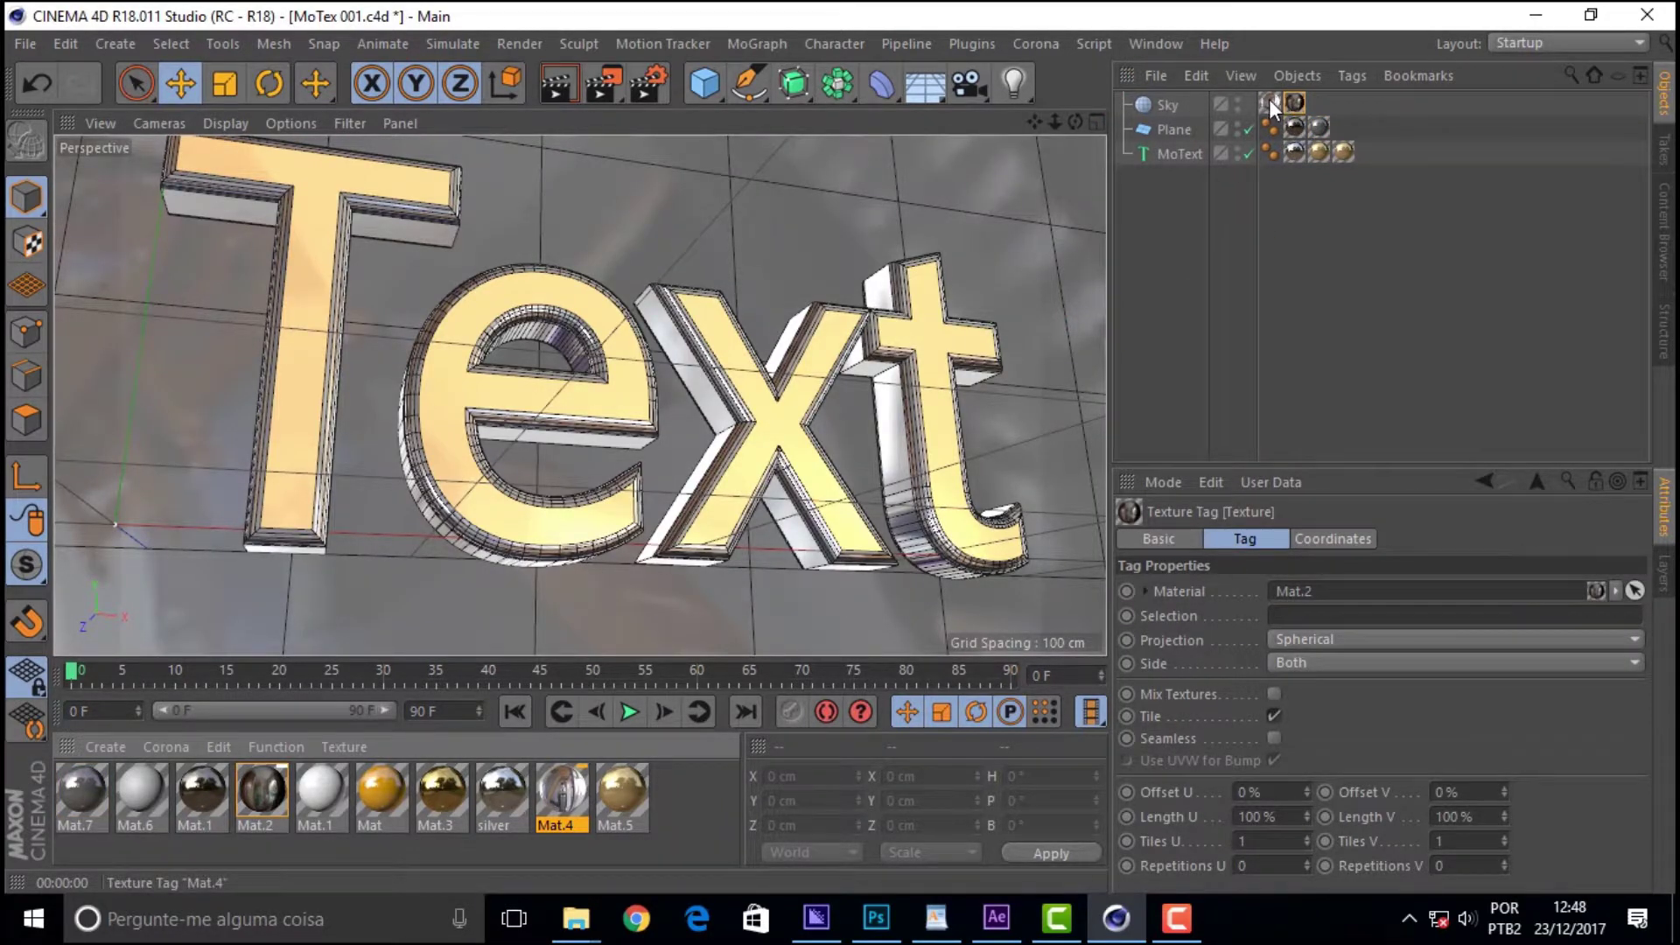
- Render with the sky texture, add Mat.1 to the Plane, and re-render the floor
left_click(556, 83)
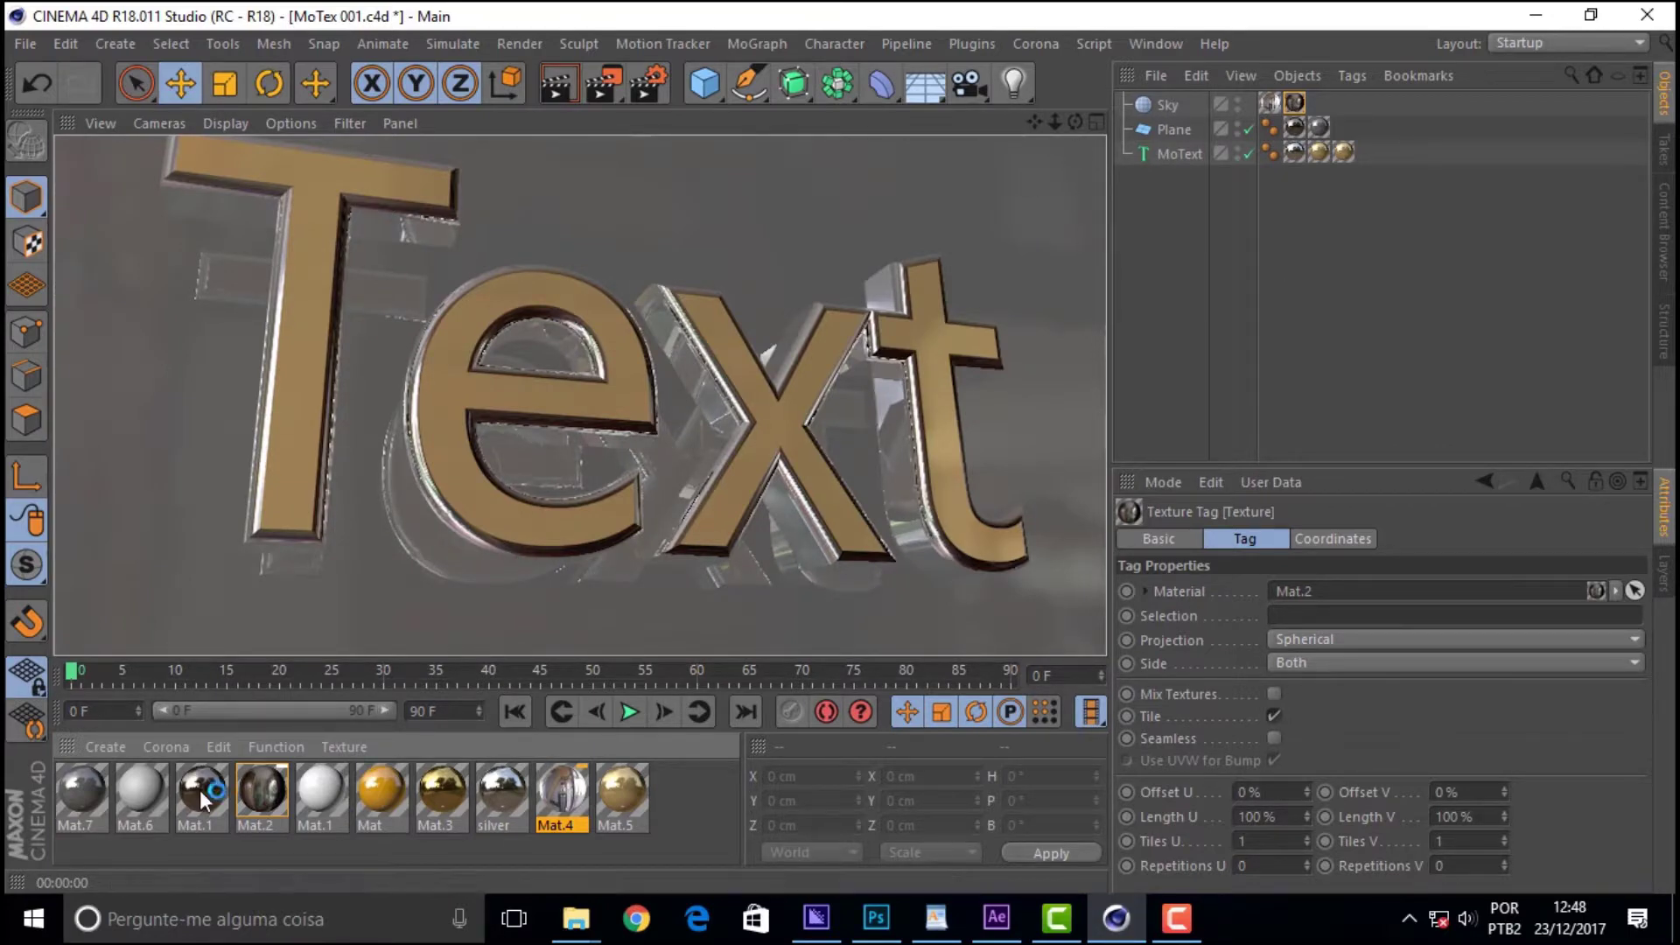
left_click_drag(199, 790, 816, 162)
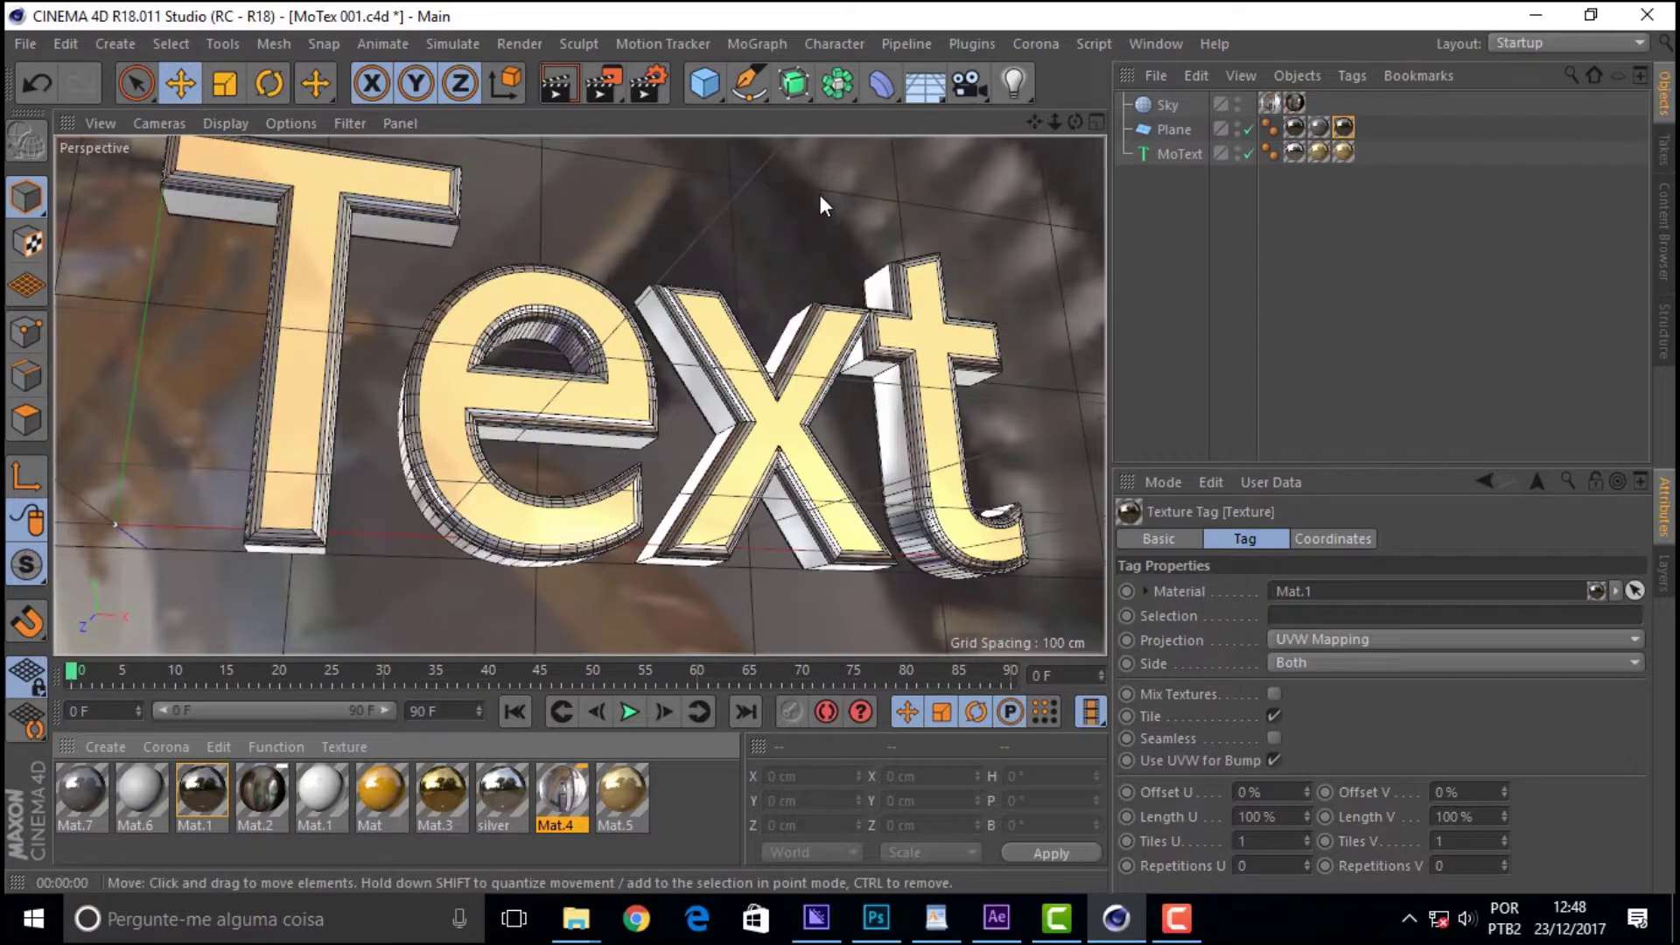
left_click(560, 87)
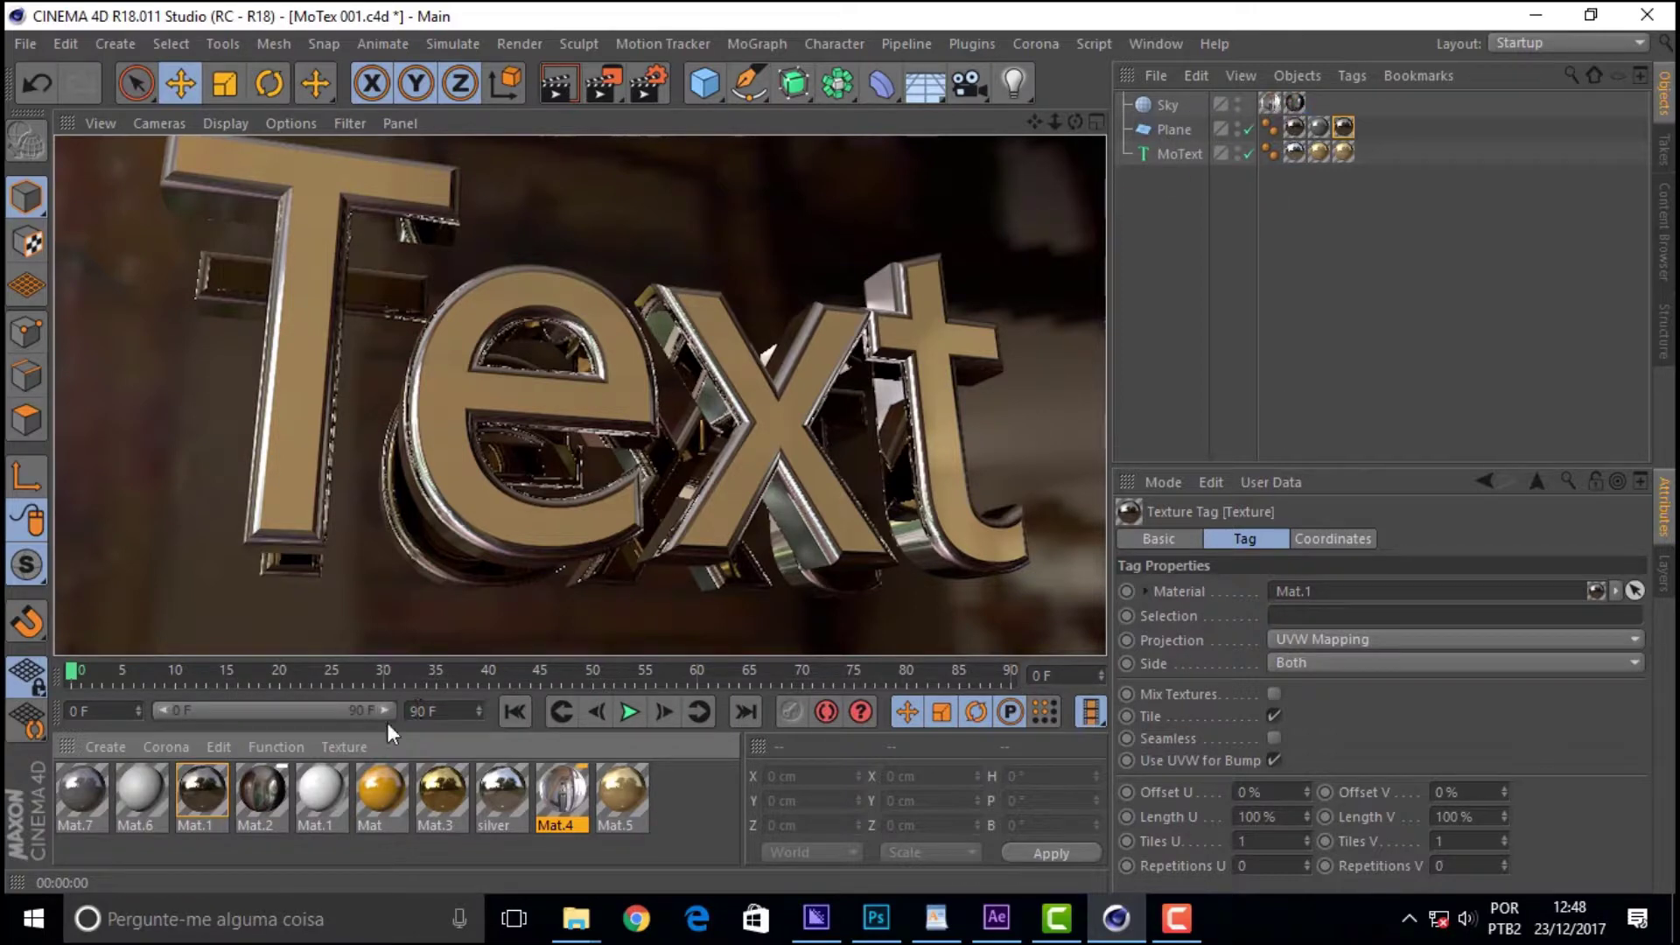
- Check Mat.2's colour texture Veranda_pan_corrigida.hdr in Photoshop, then close it and return
double_click(270, 785)
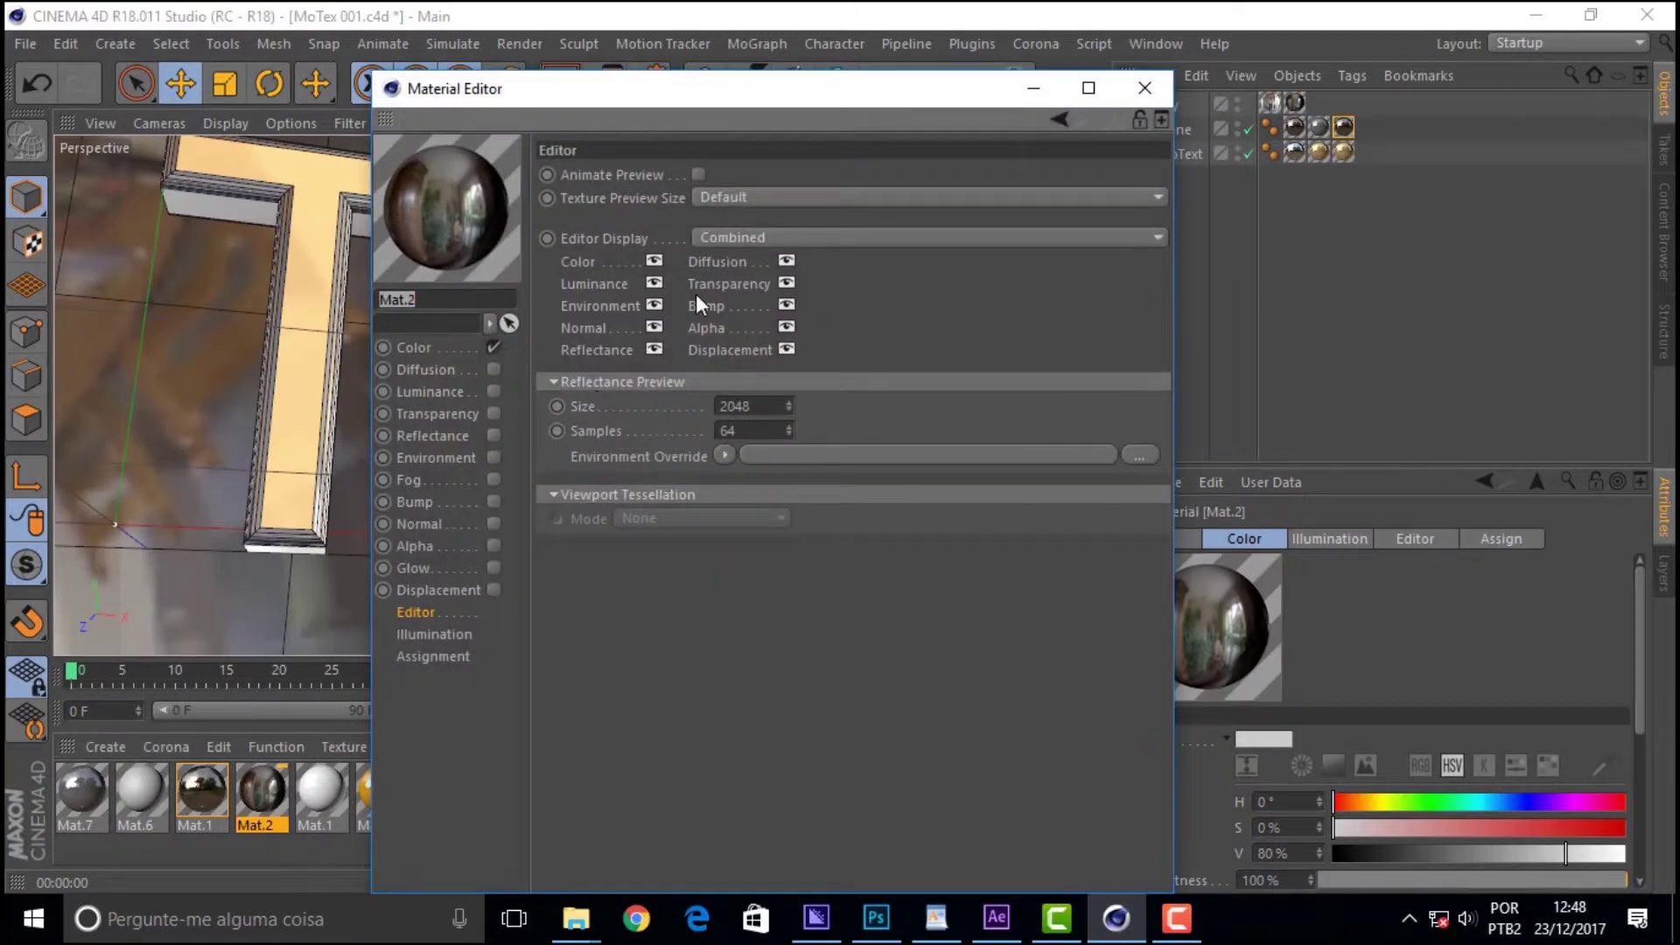
left_click(410, 348)
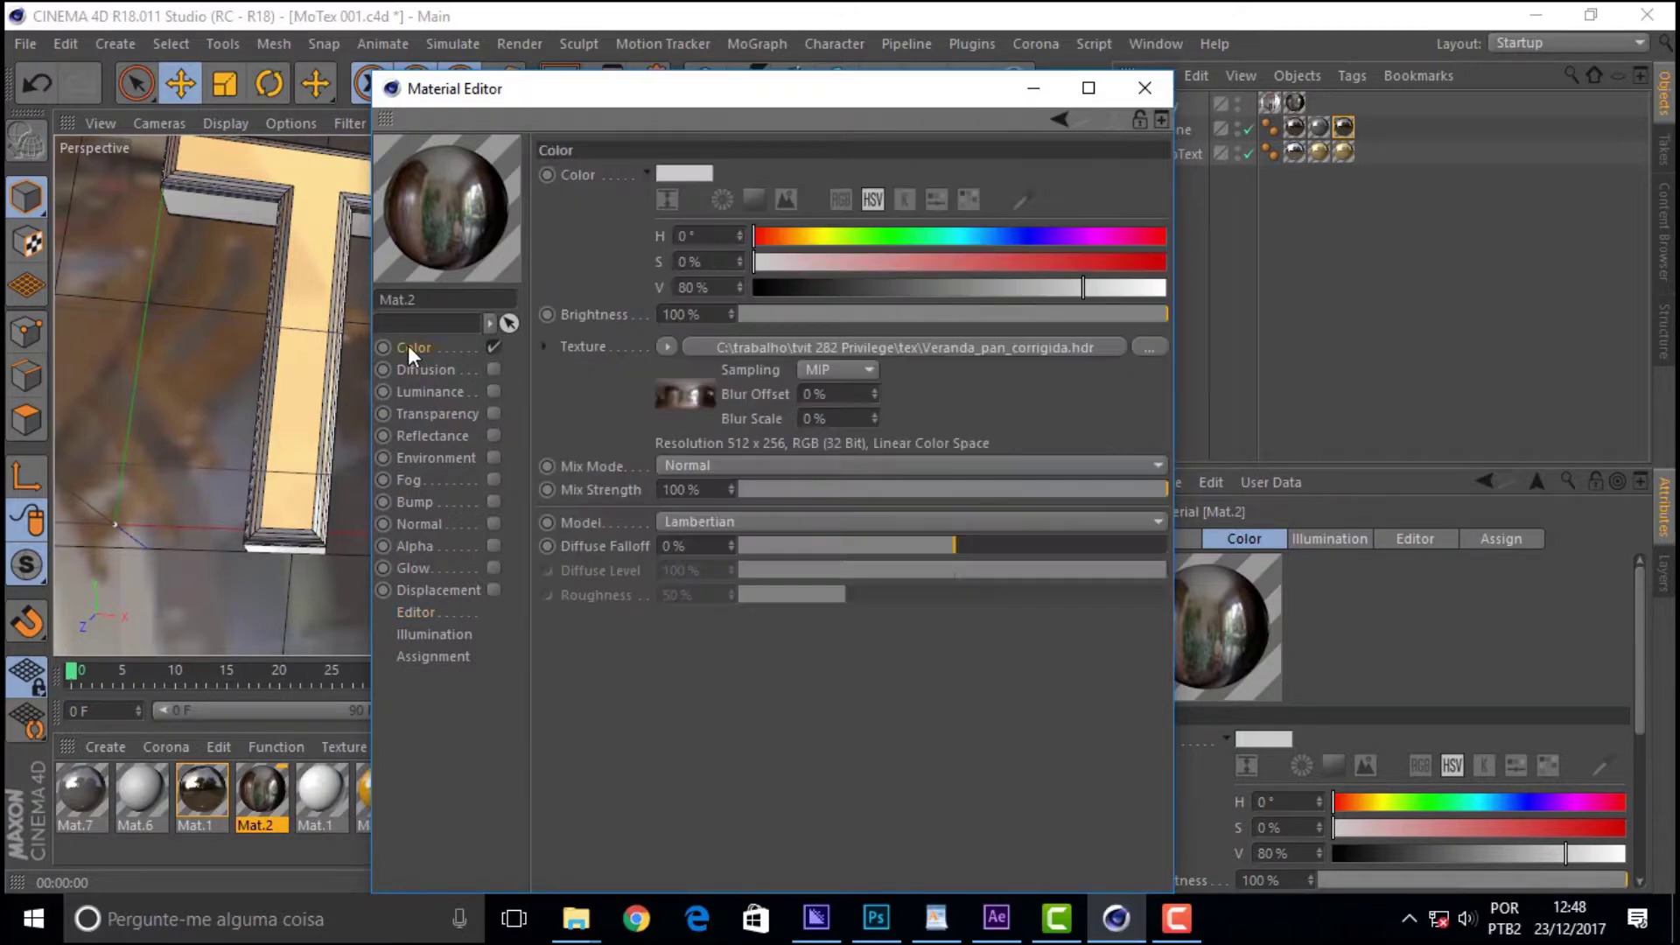
left_click(829, 347)
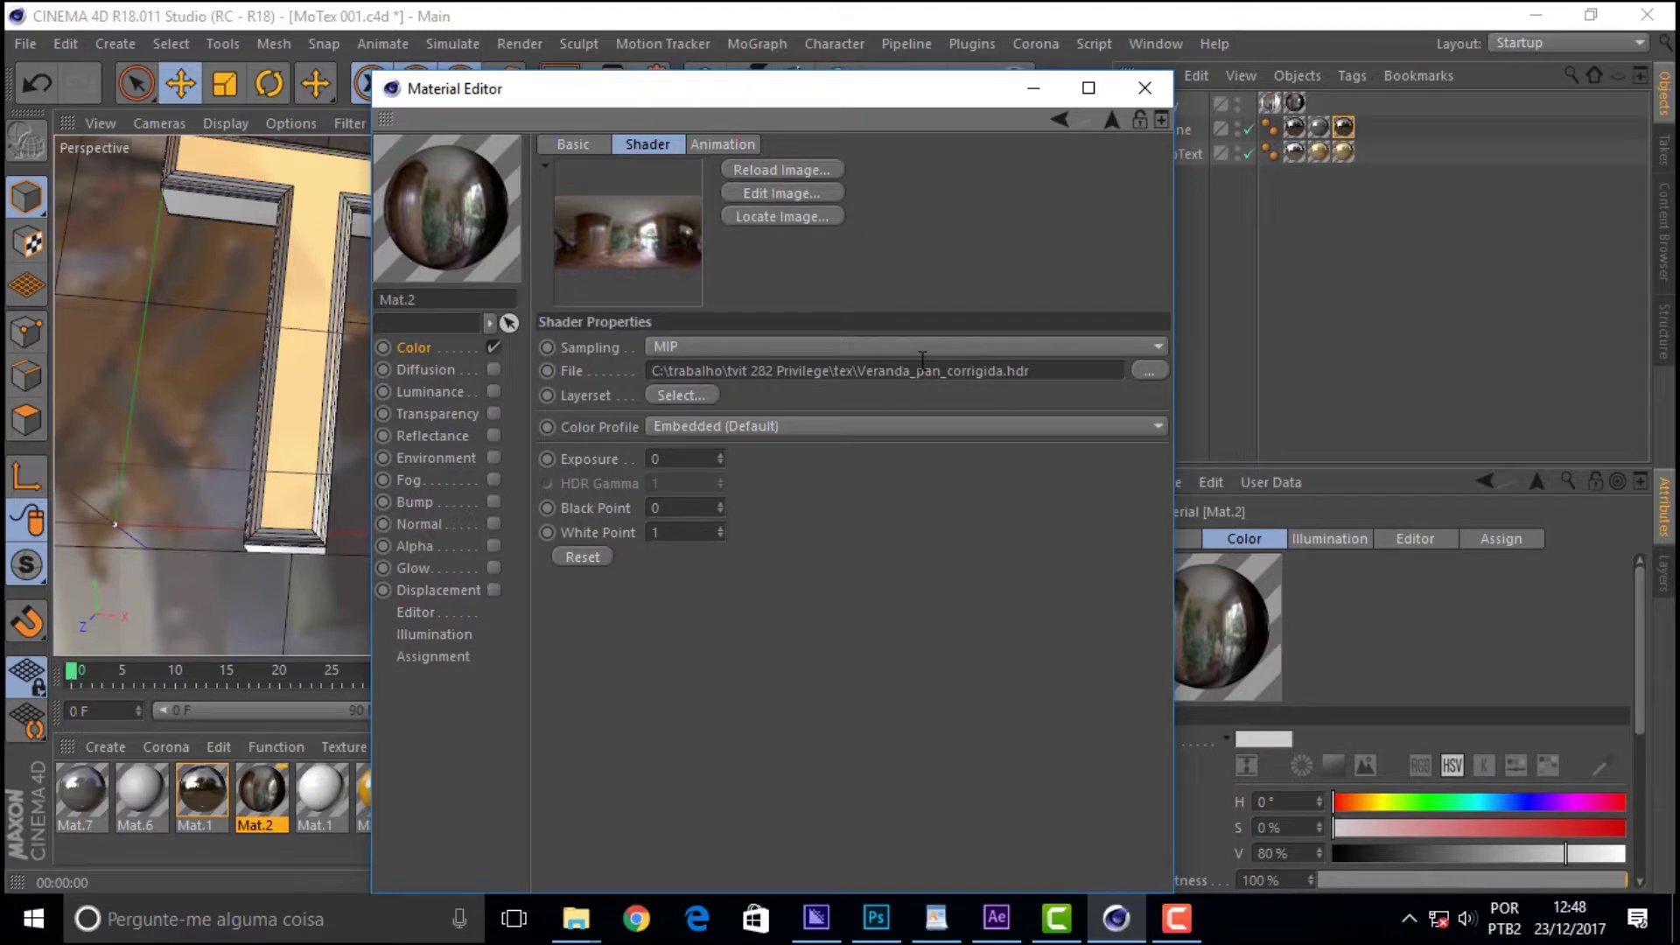
left_click(777, 193)
left_click(785, 663)
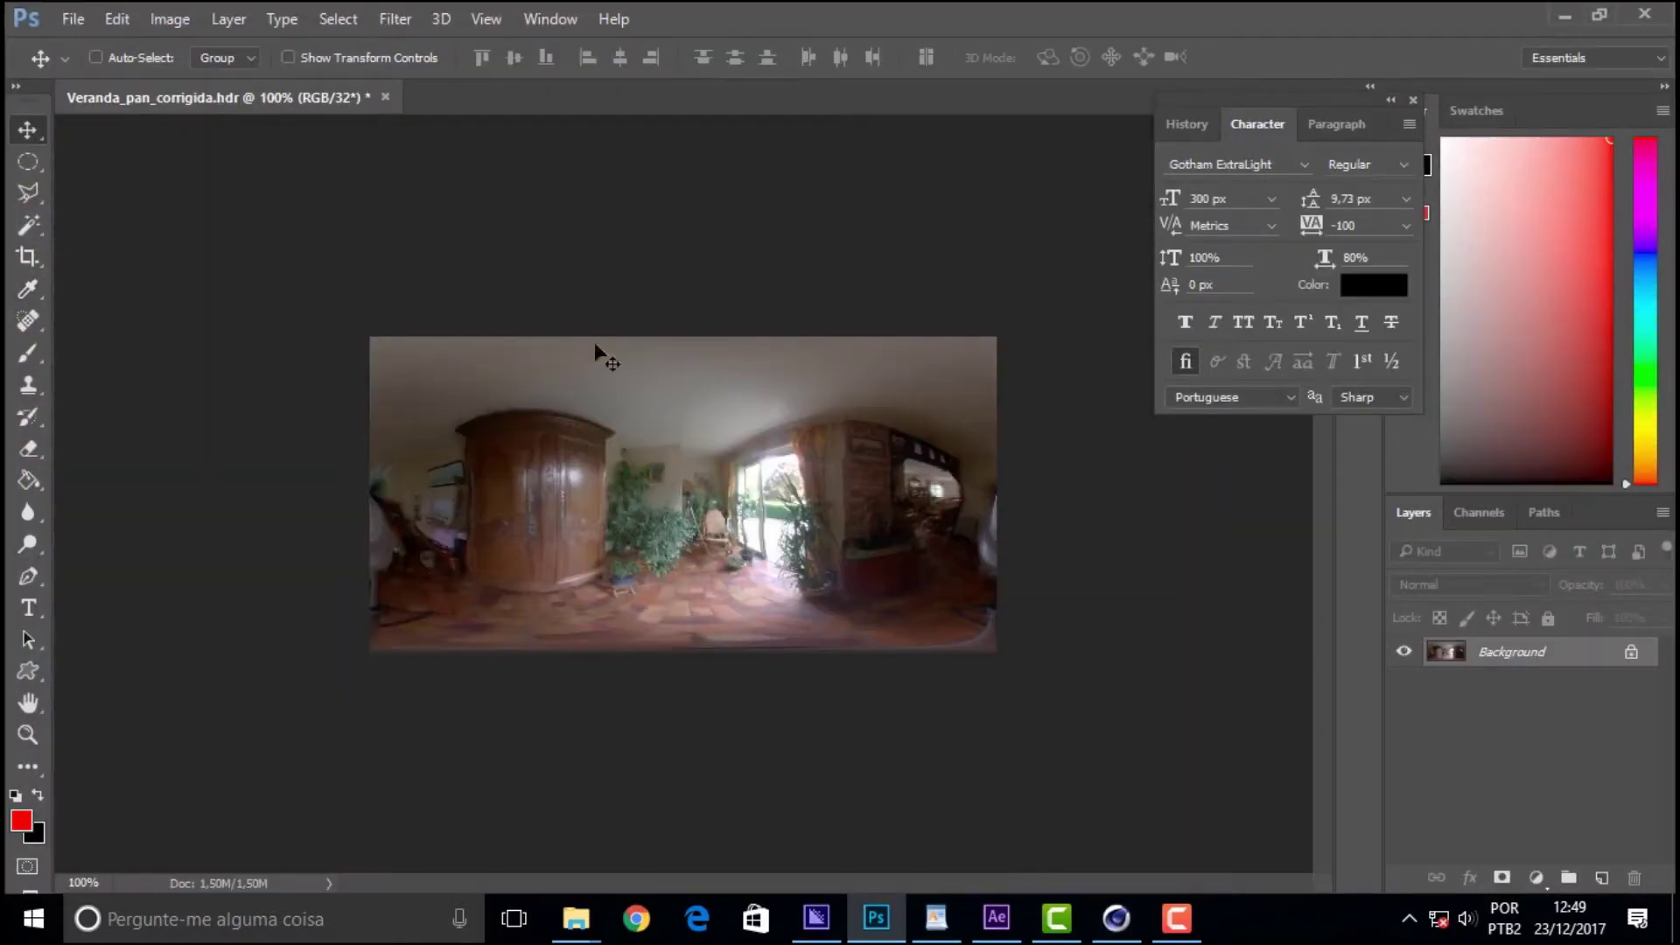
left_click_drag(300, 99, 372, 183)
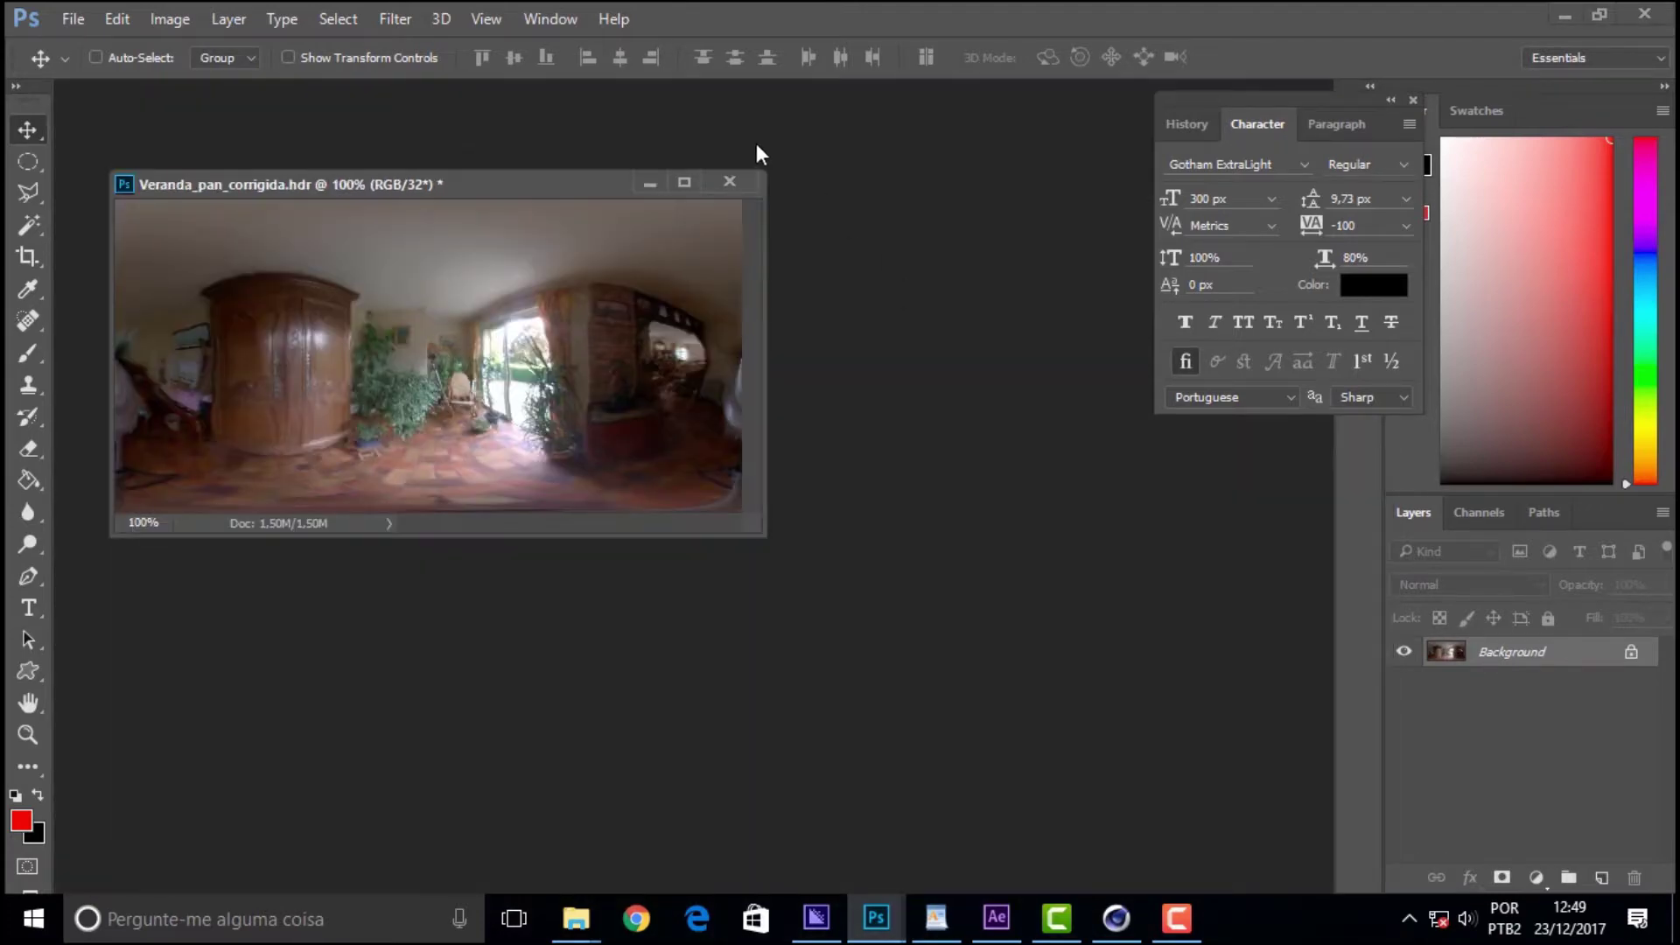
left_click(732, 183)
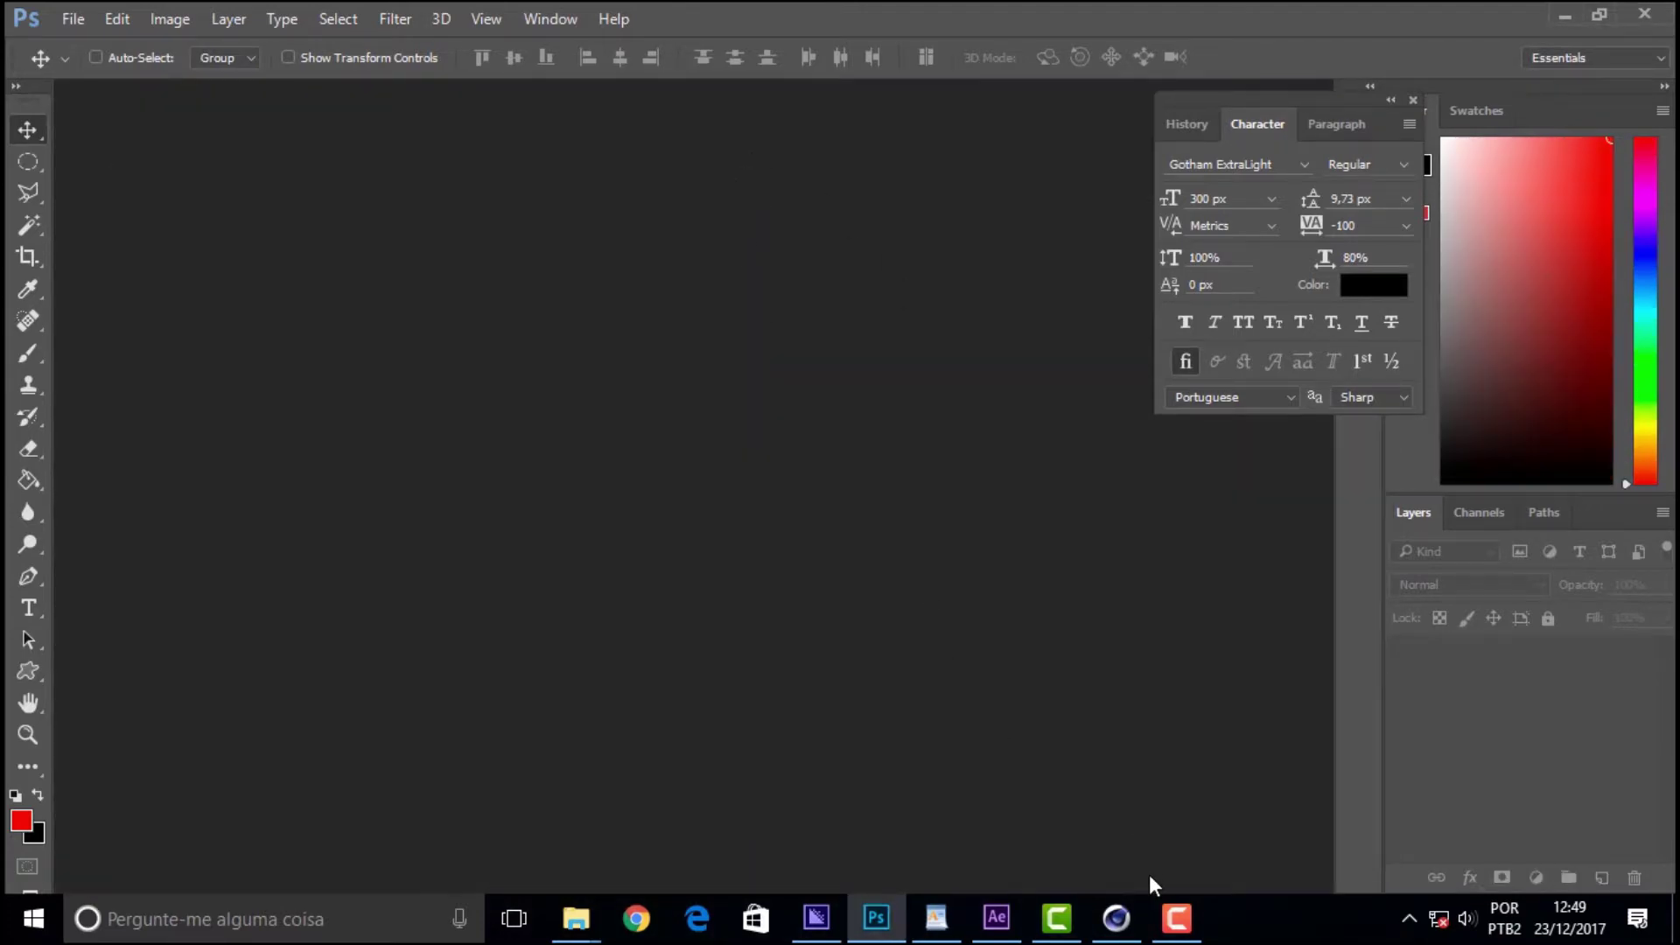
left_click(1116, 918)
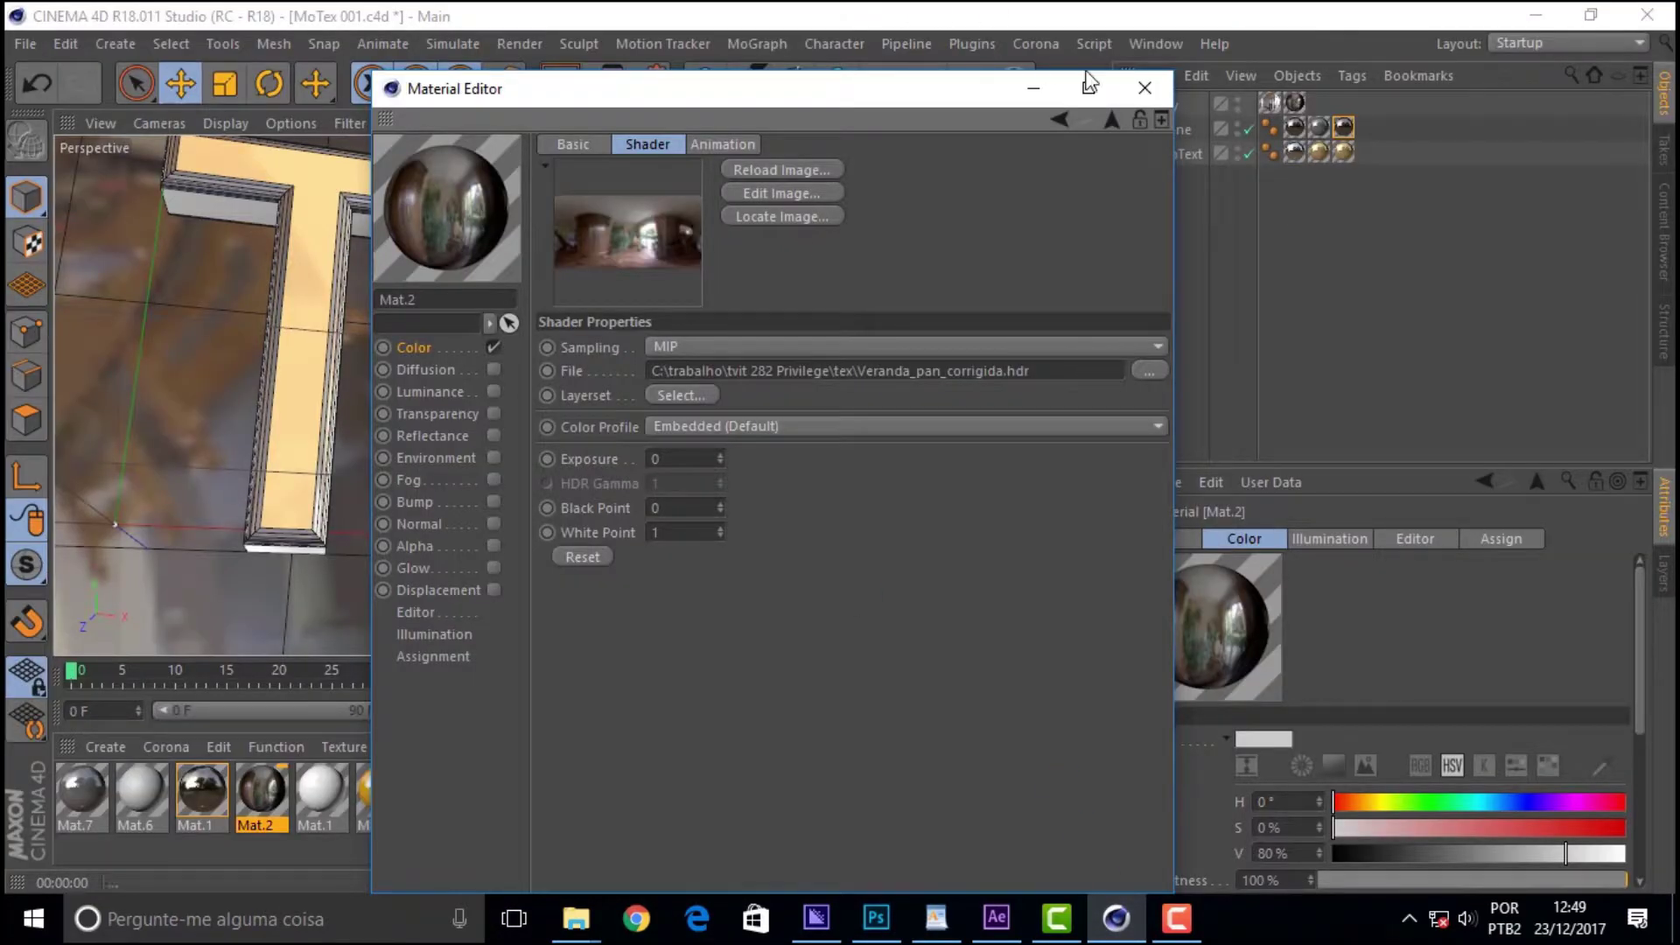
- Close Mat.2's material settings and bring up the Render Settings
left_click(1144, 88)
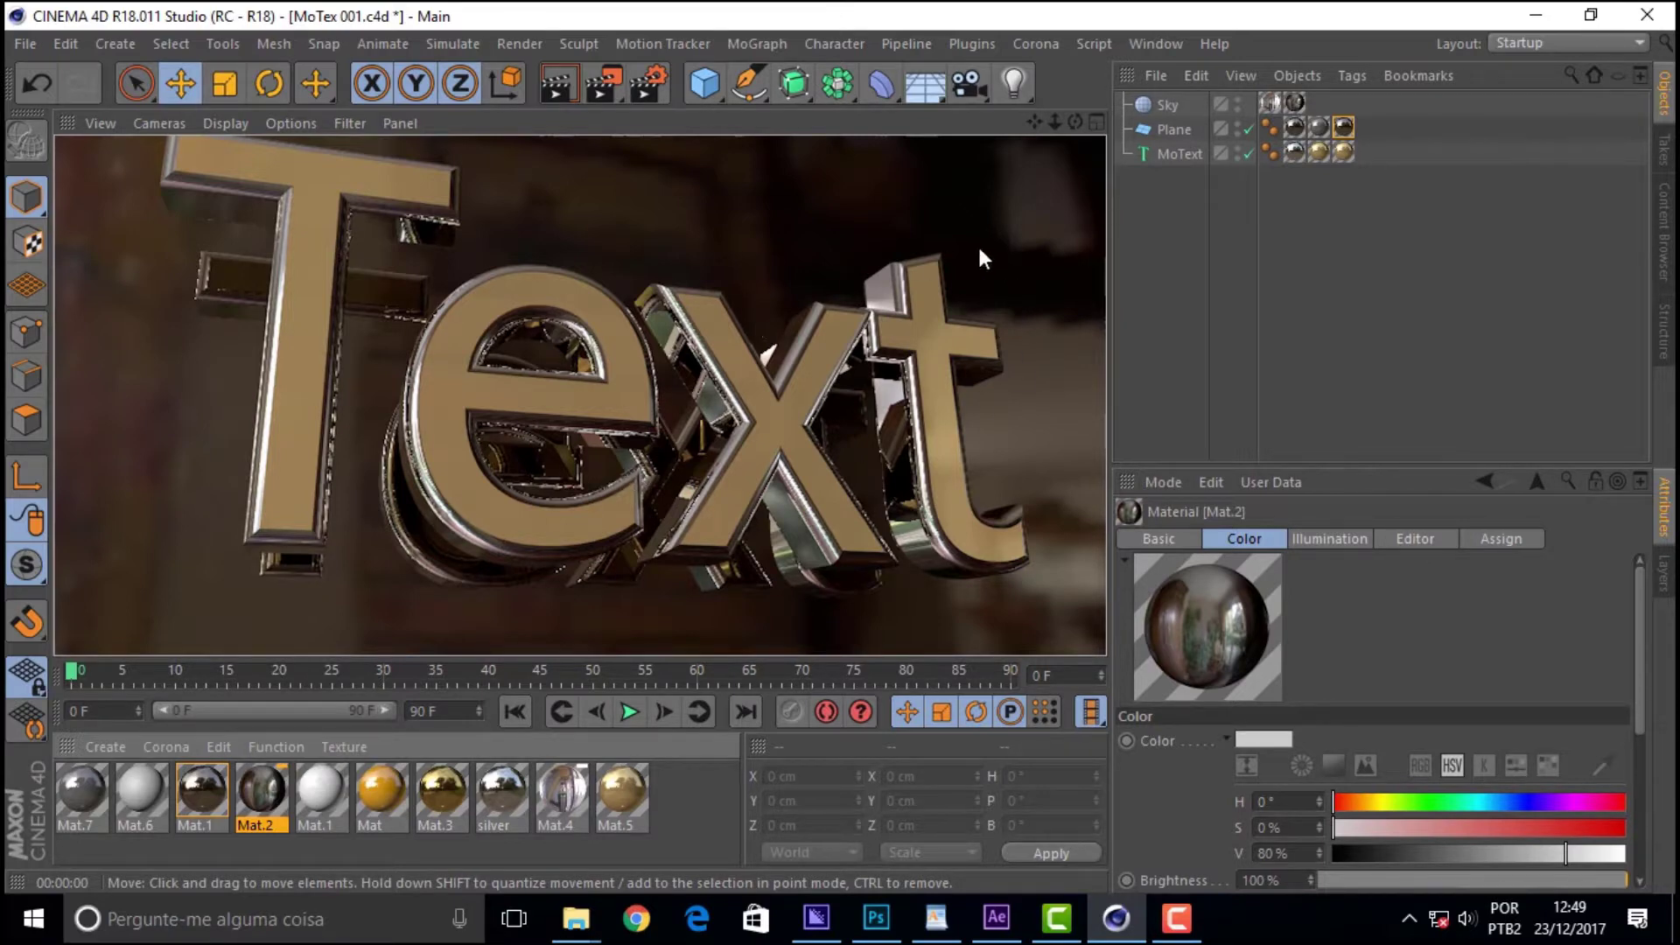
left_click(647, 85)
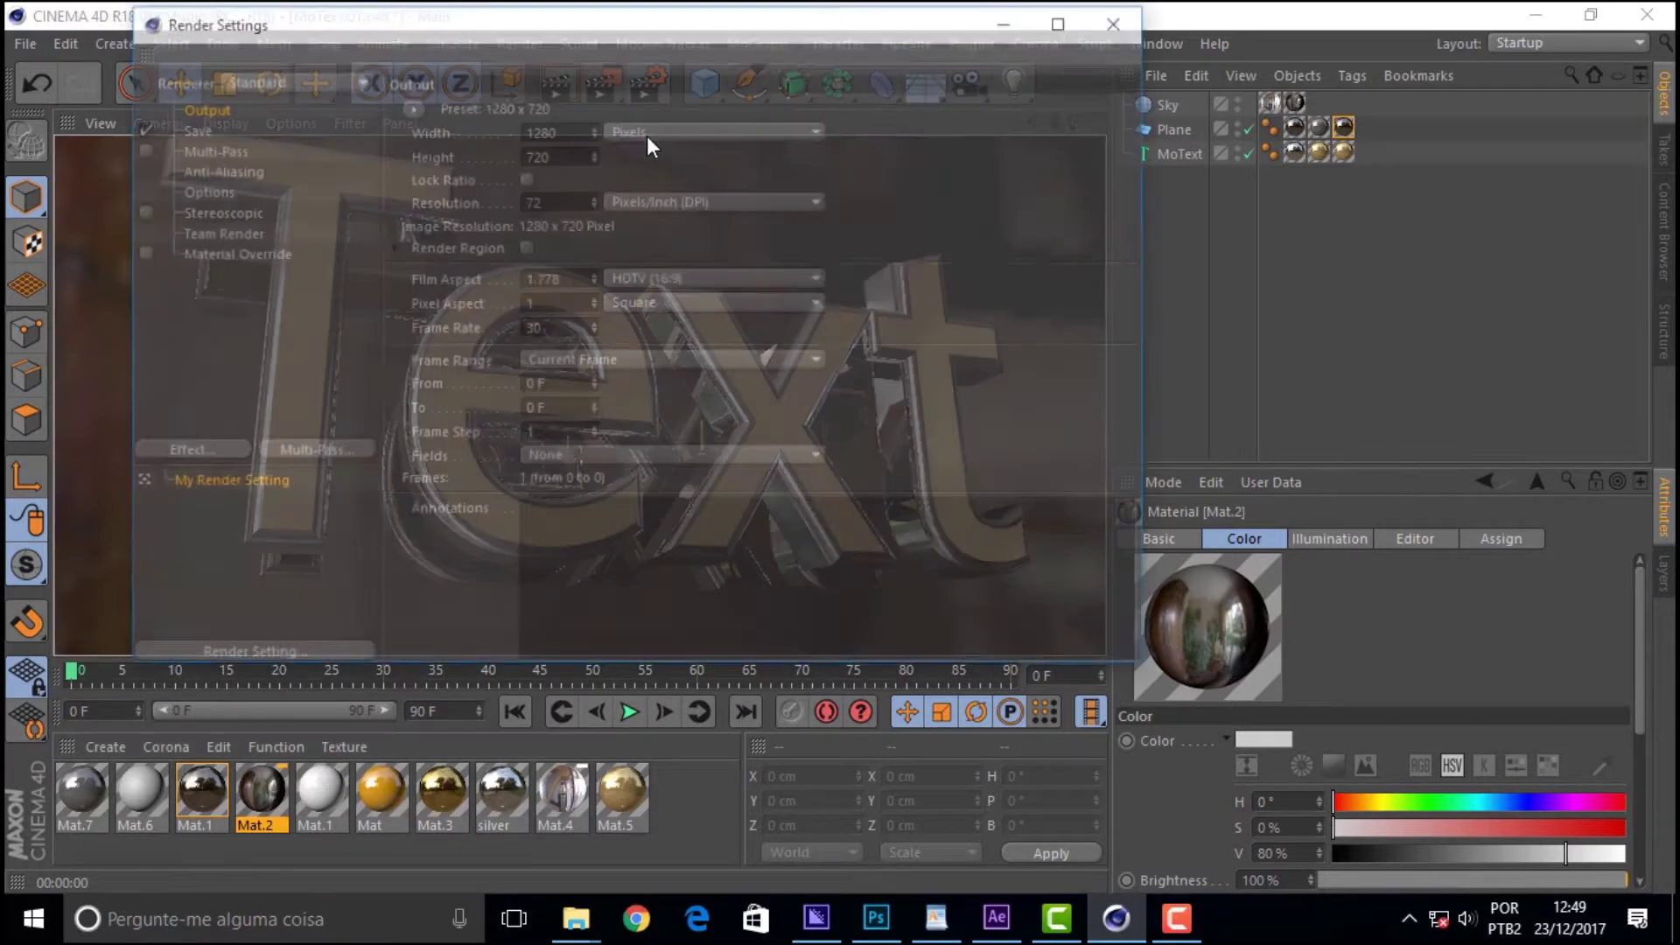
- Switch the renderer to Physical and render the gold and chrome Text
left_click(287, 81)
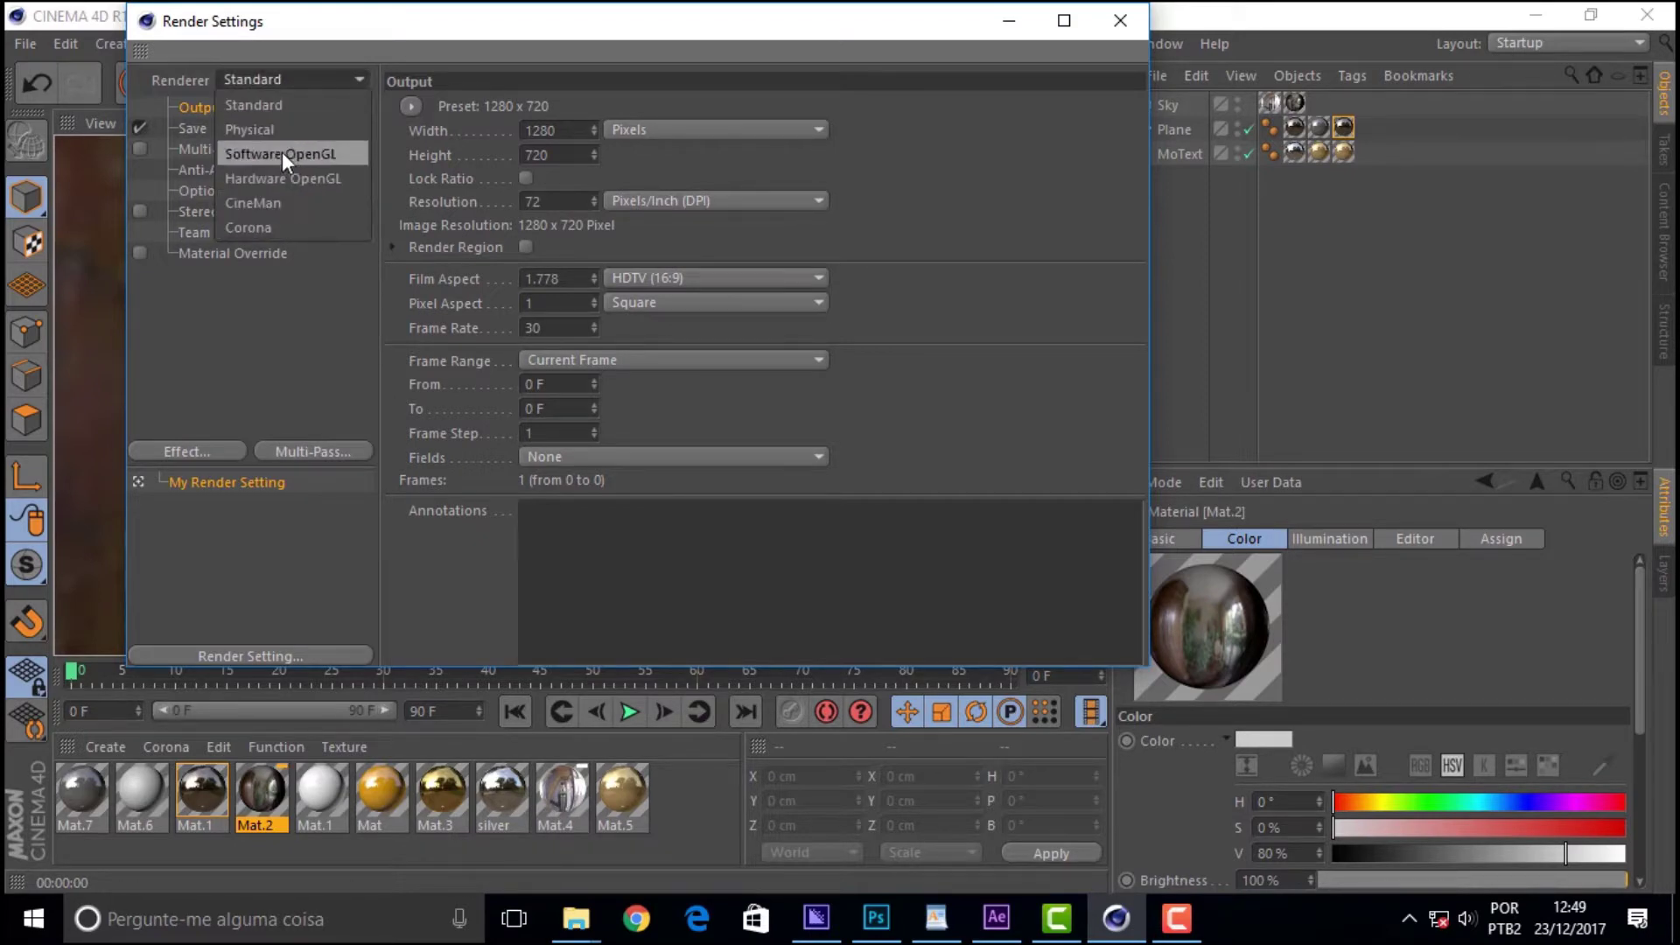
left_click(278, 133)
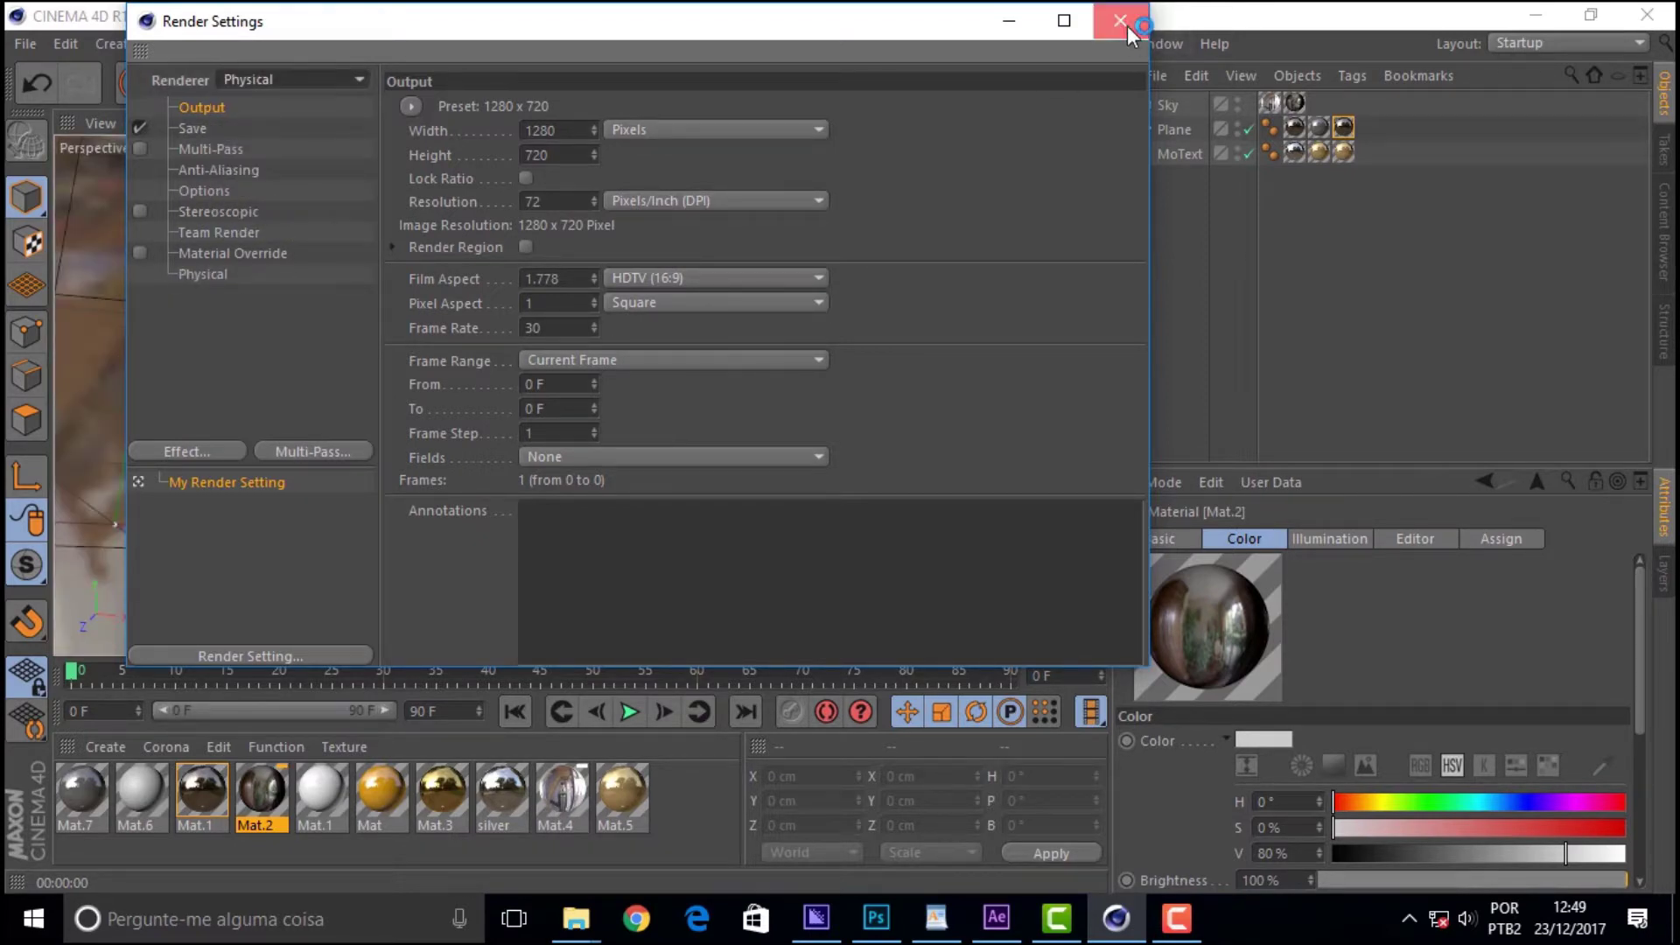
left_click(1120, 20)
left_click(558, 85)
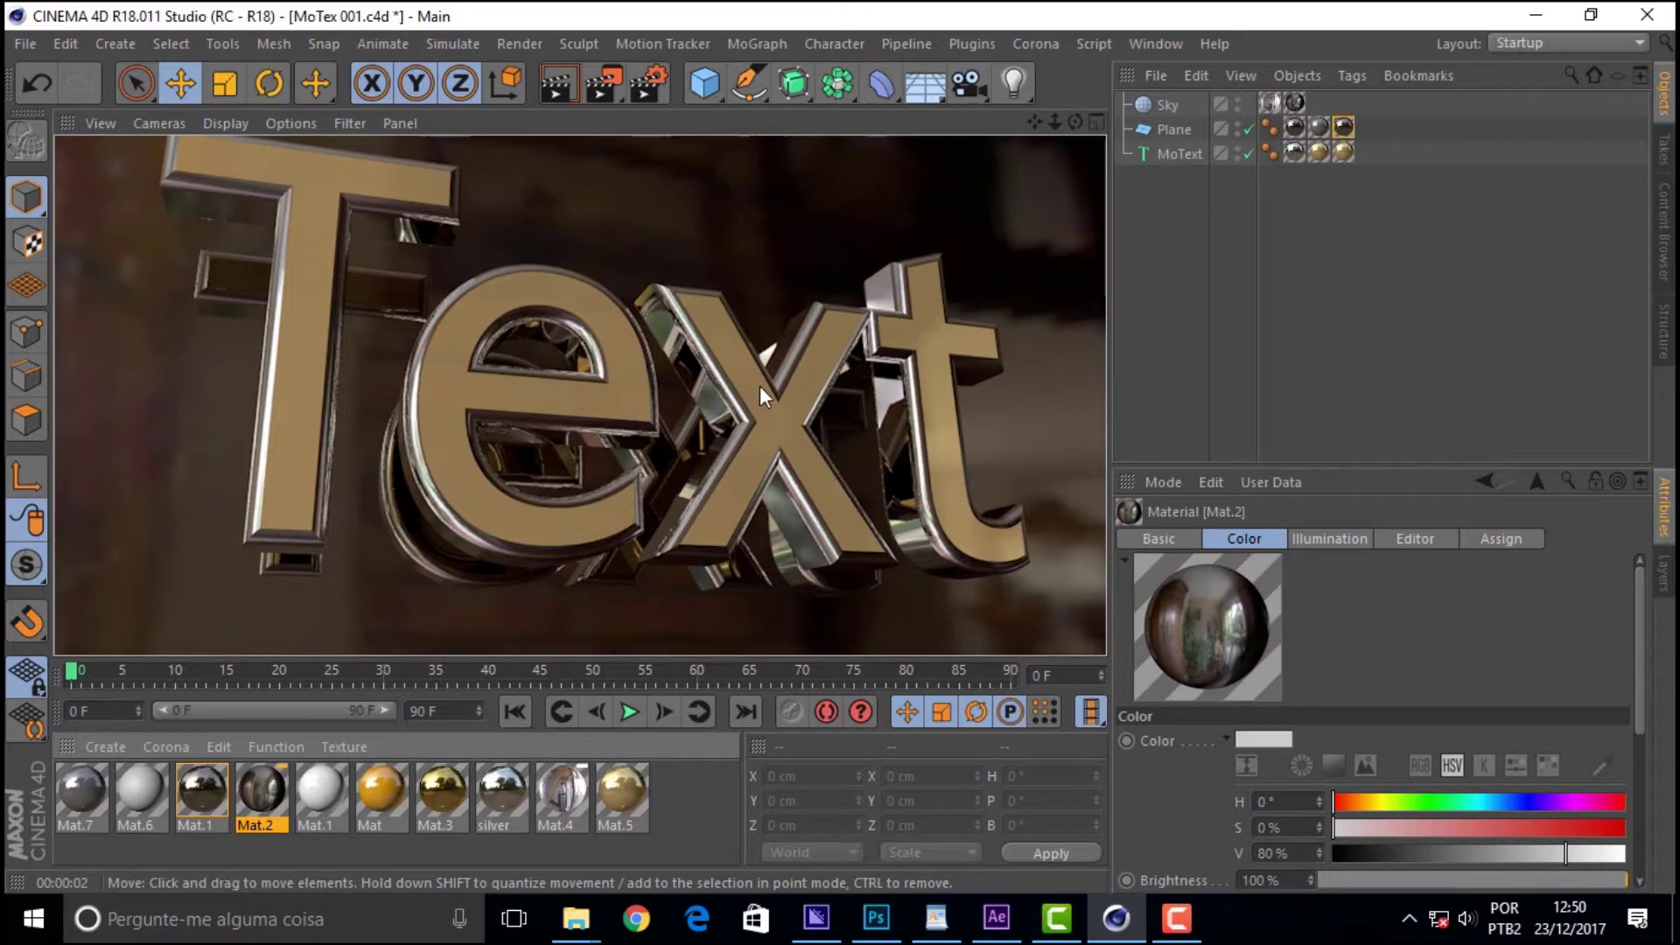
- Orbit the camera to look down on the whole Text, checking framing with a test render
left_click_drag(1075, 121, 1006, 167)
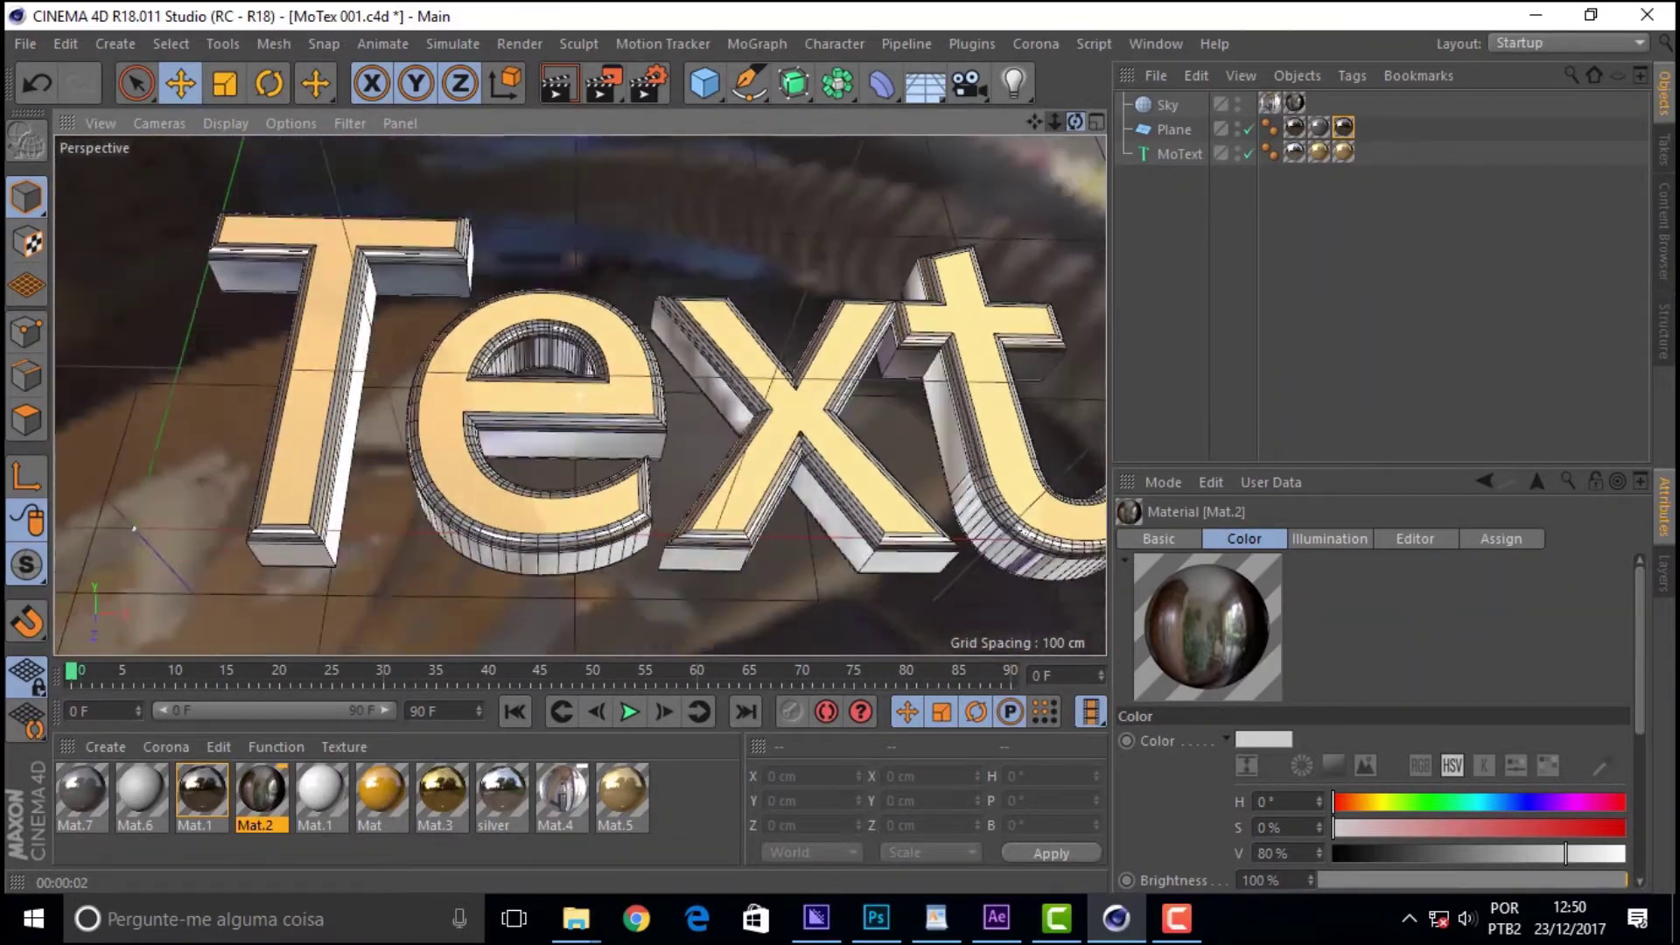
left_click_drag(1006, 166, 980, 189)
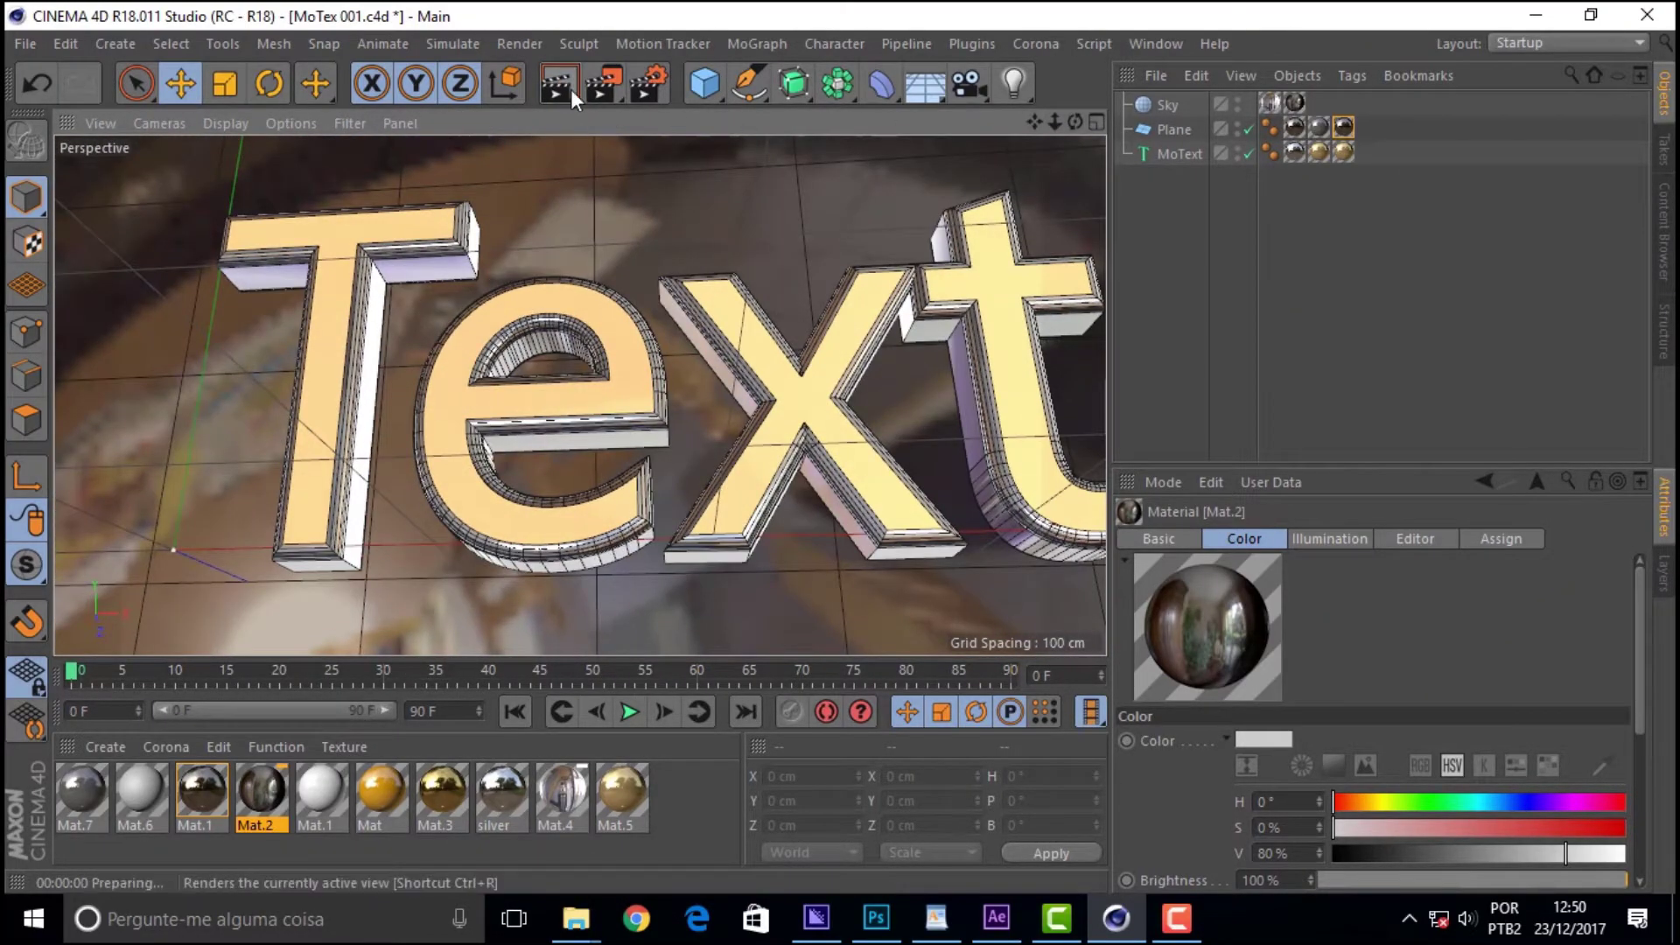
left_click(556, 84)
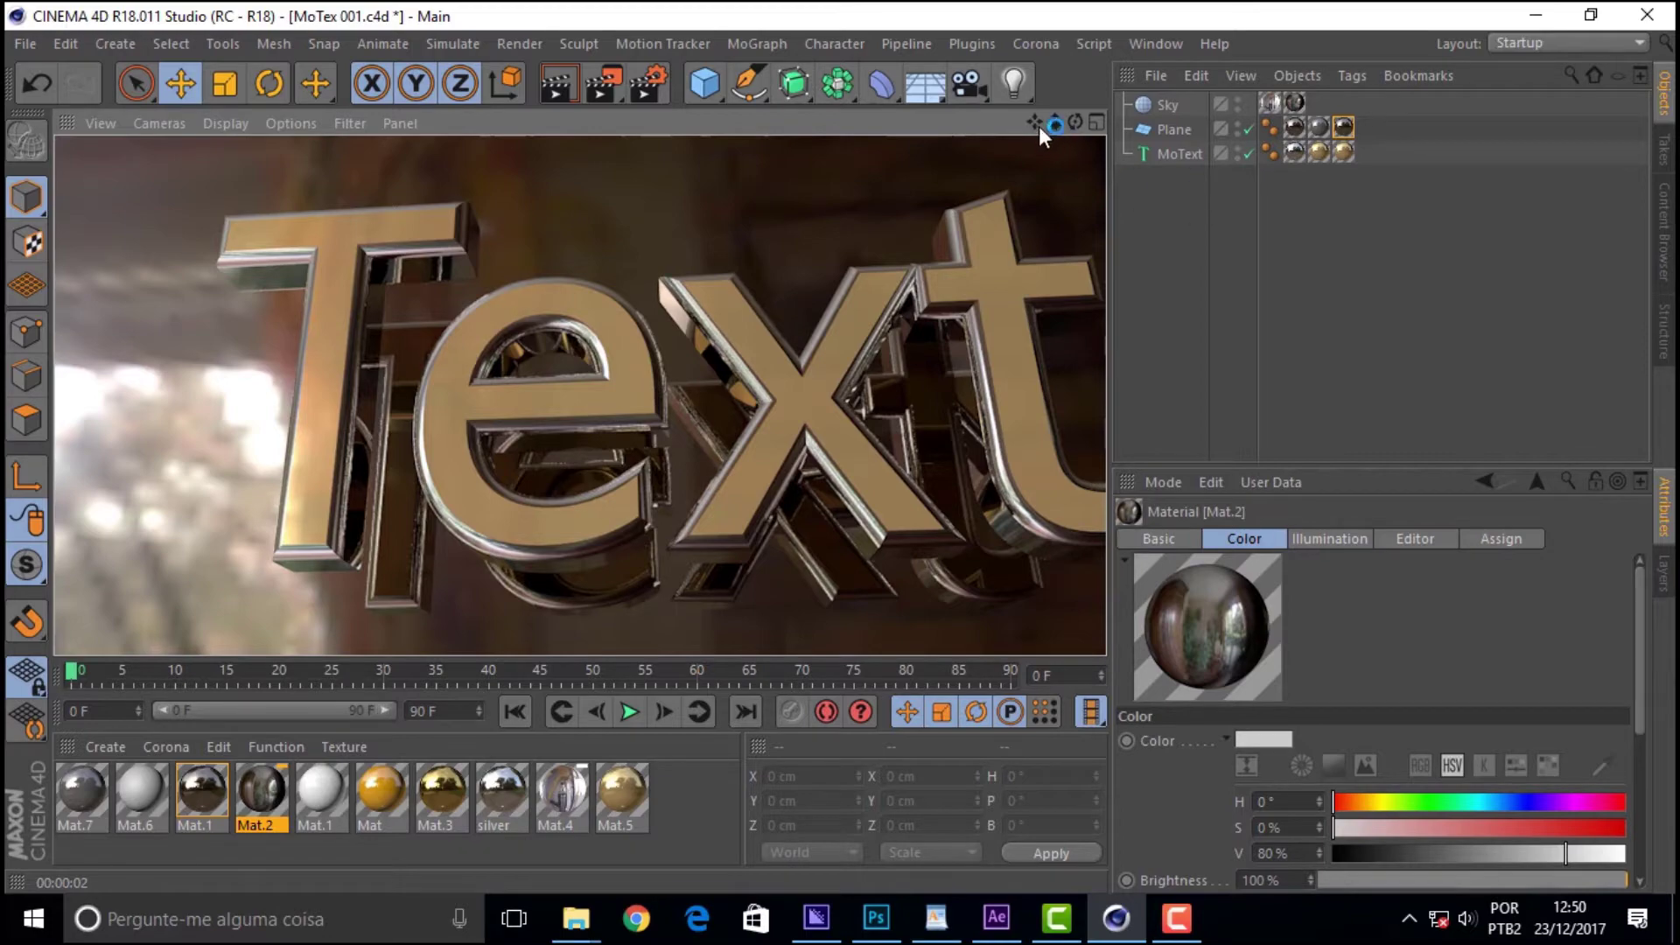
left_click_drag(875, 437, 1005, 518, "alt")
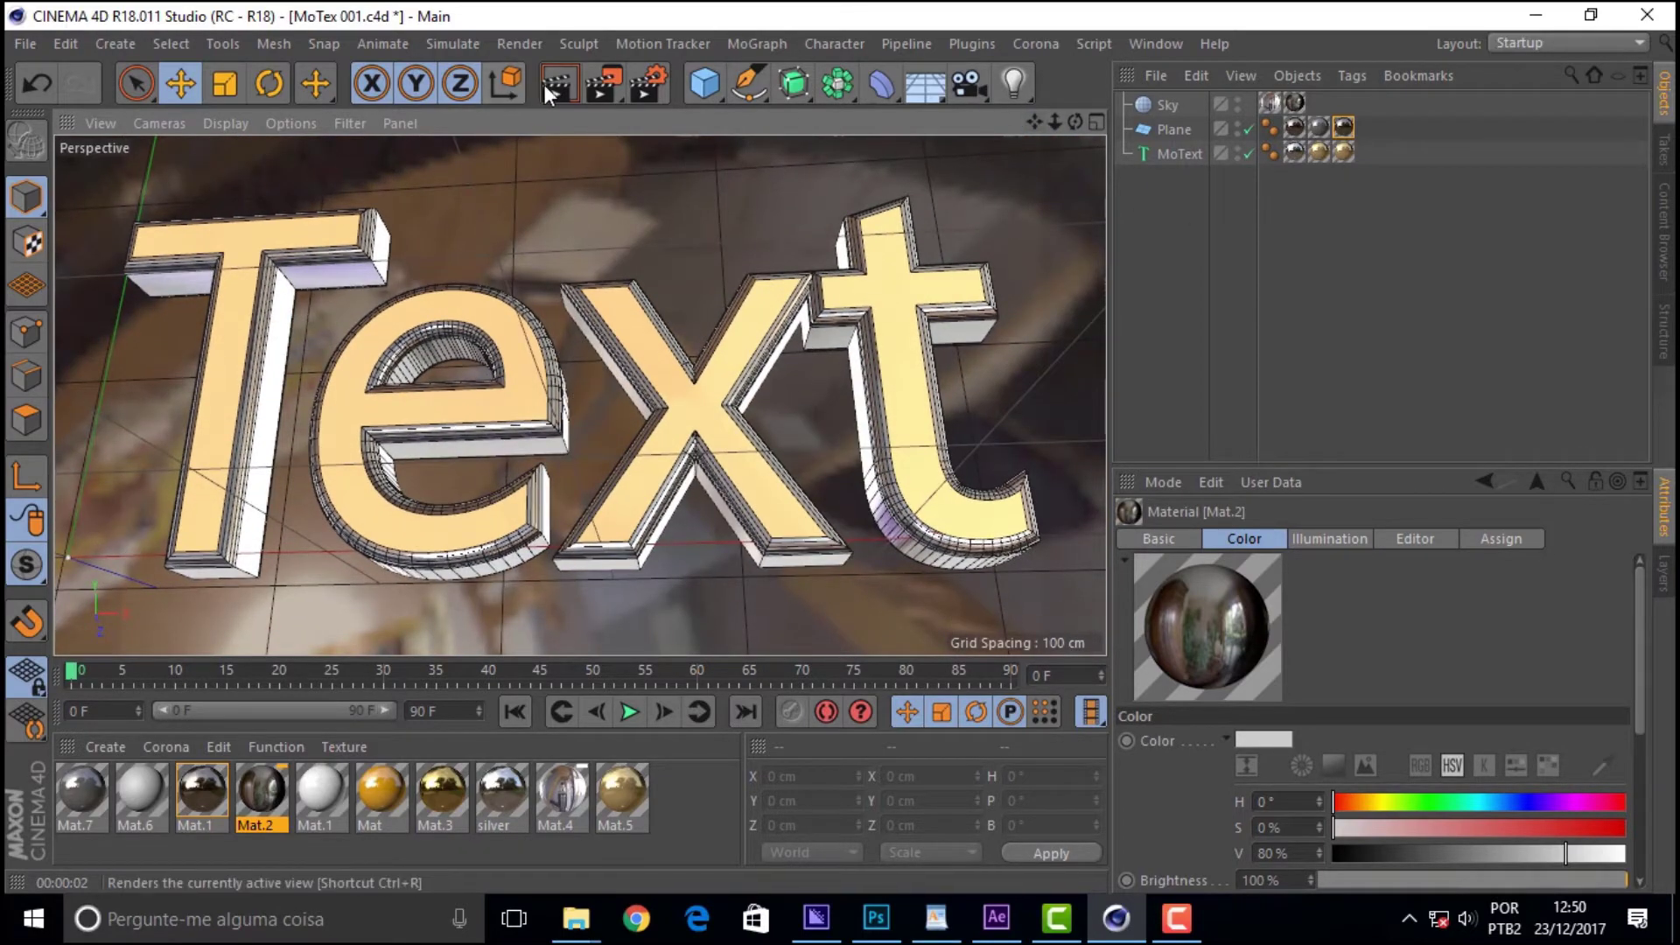